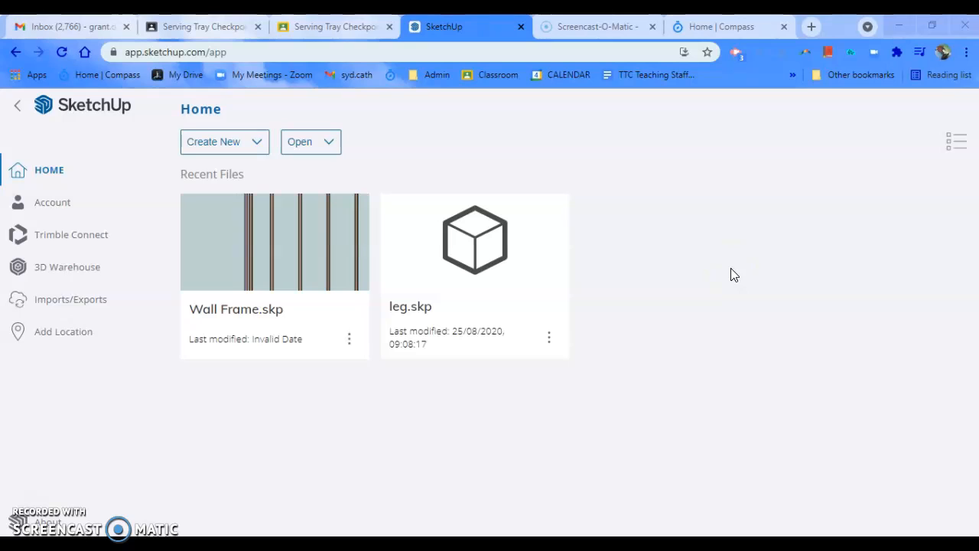
# Create a new model and delete the default human figure
pyautogui.click(258, 139)
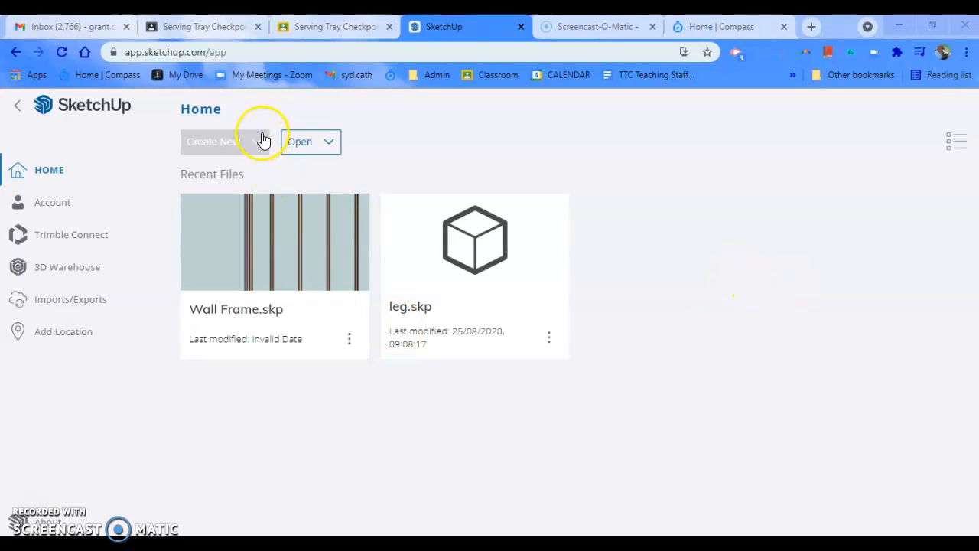
pyautogui.click(270, 196)
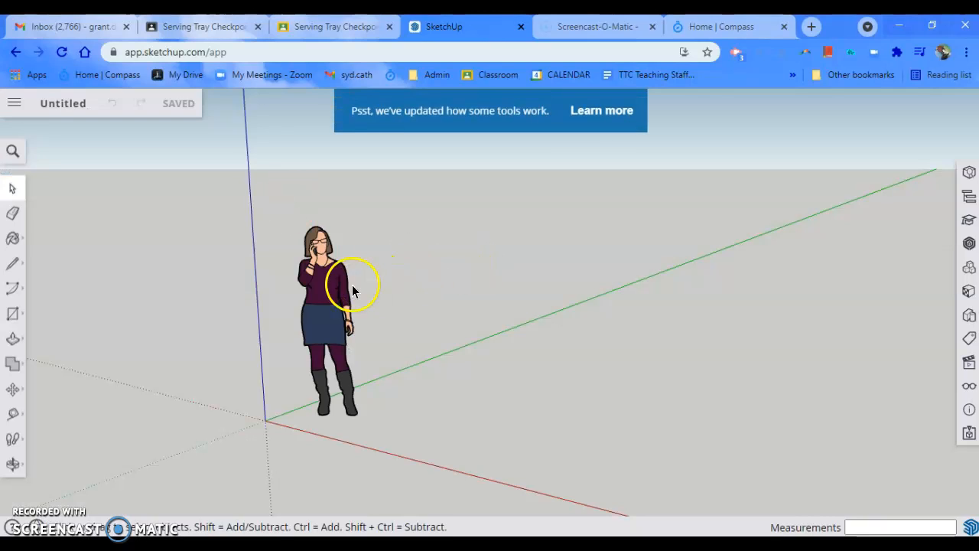
pyautogui.click(329, 295)
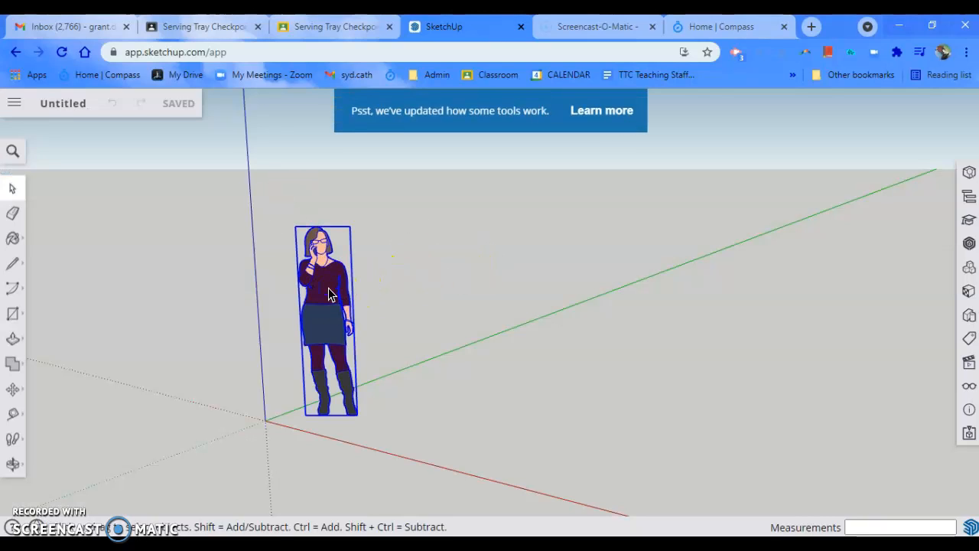
pyautogui.press('Delete')
pyautogui.click(240, 284)
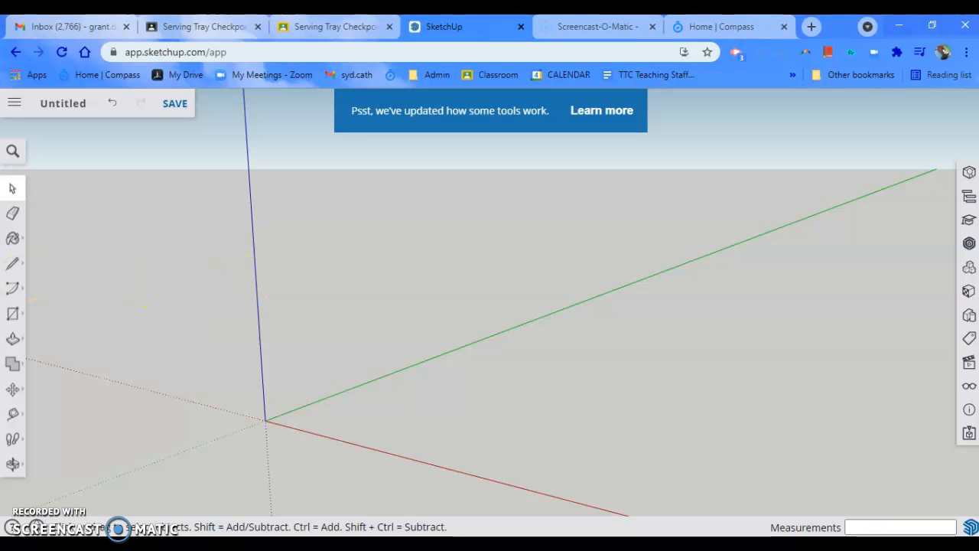
# Draw a closed rectangle with the Line tool from the origin, 500 mm along the green axis and 360 mm along the red axis
pyautogui.click(13, 315)
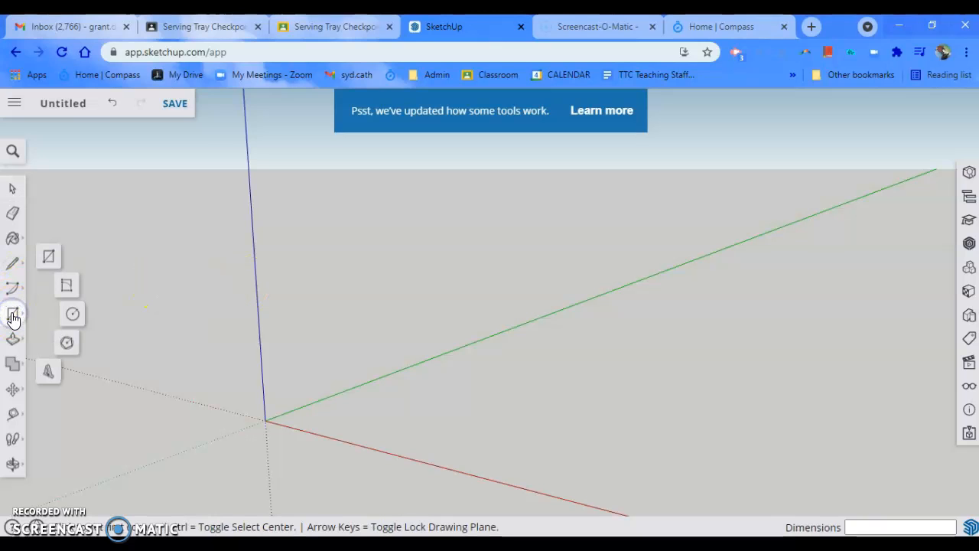
pyautogui.click(12, 263)
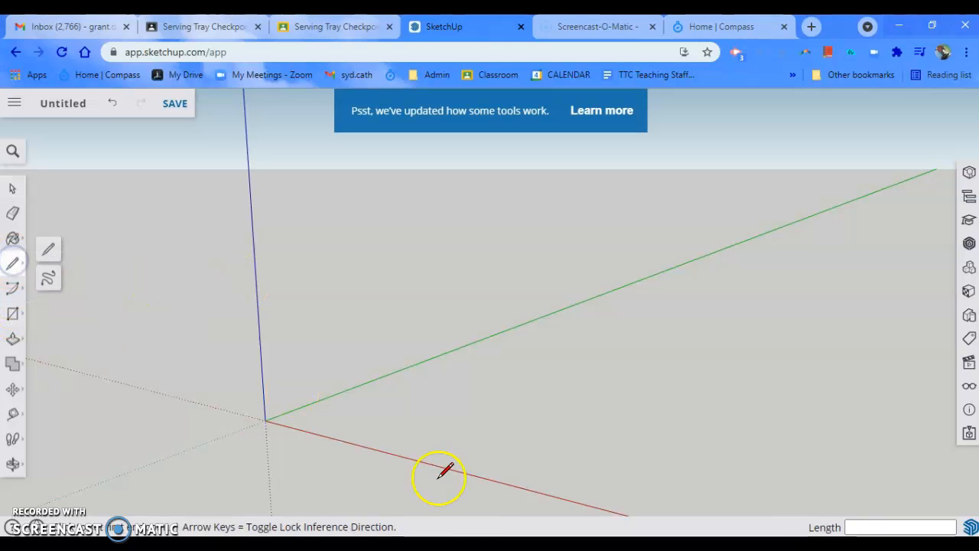
pyautogui.click(265, 419)
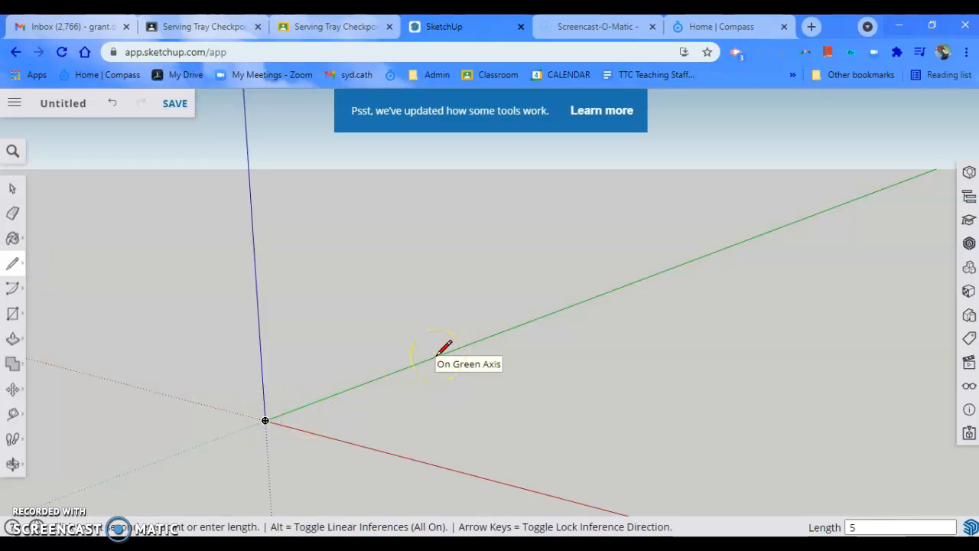
pyautogui.write('500')
pyautogui.press('Return')
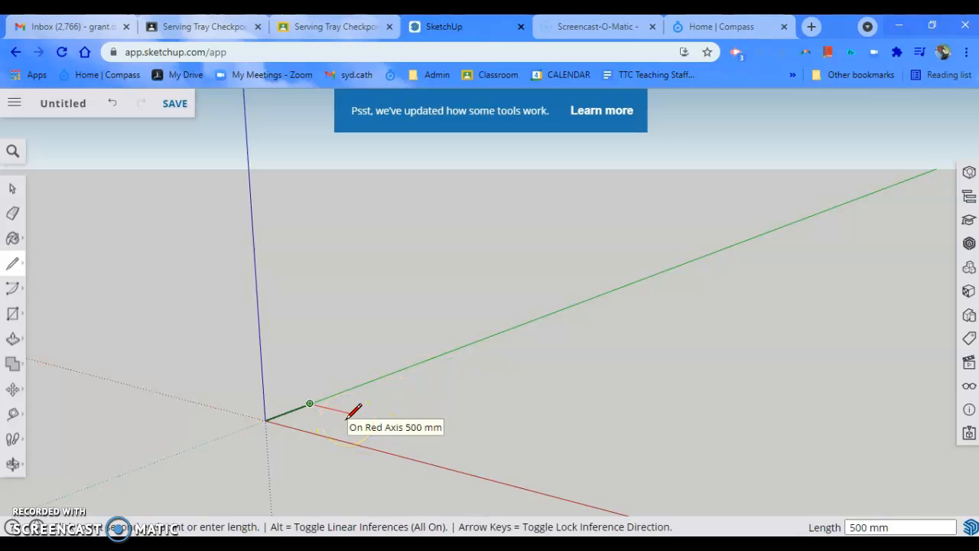
pyautogui.write('360')
pyautogui.press('Return')
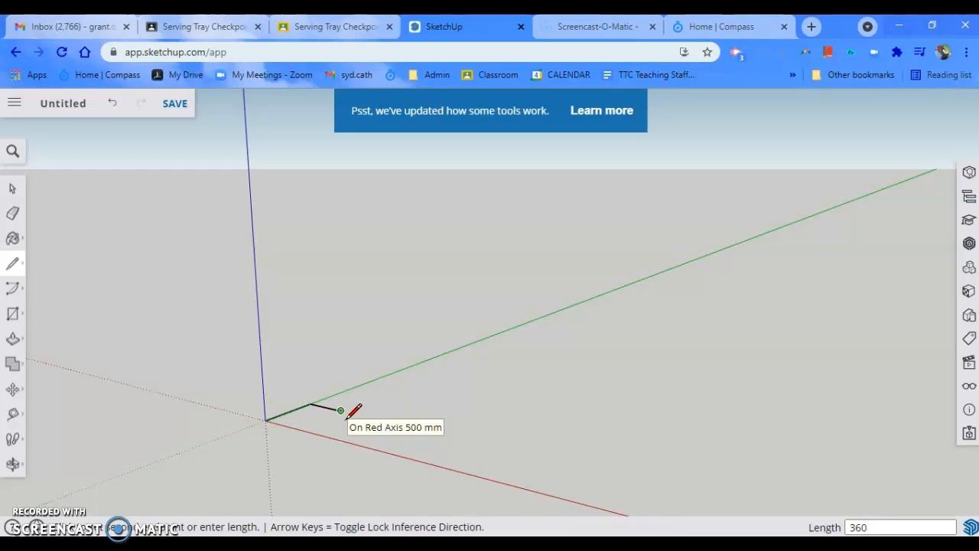
pyautogui.click(304, 426)
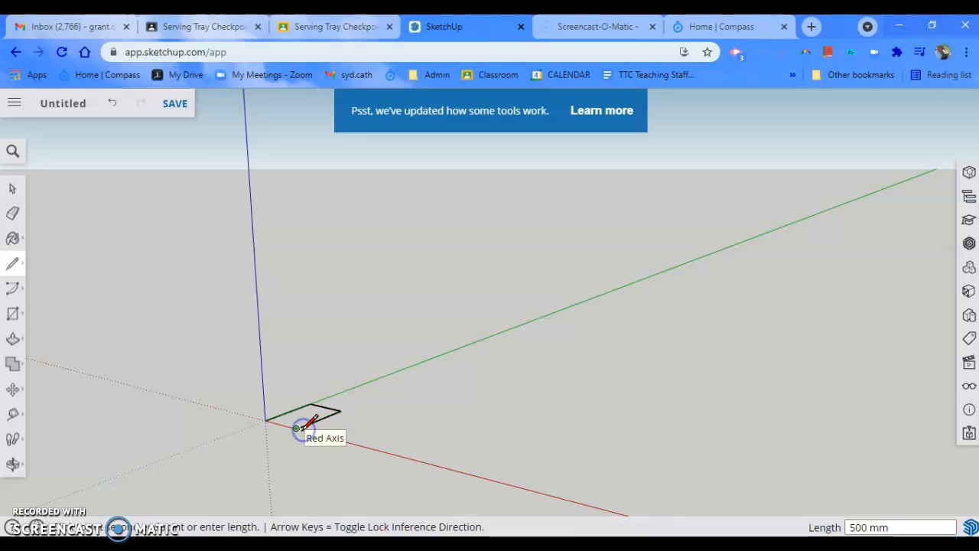
pyautogui.click(267, 420)
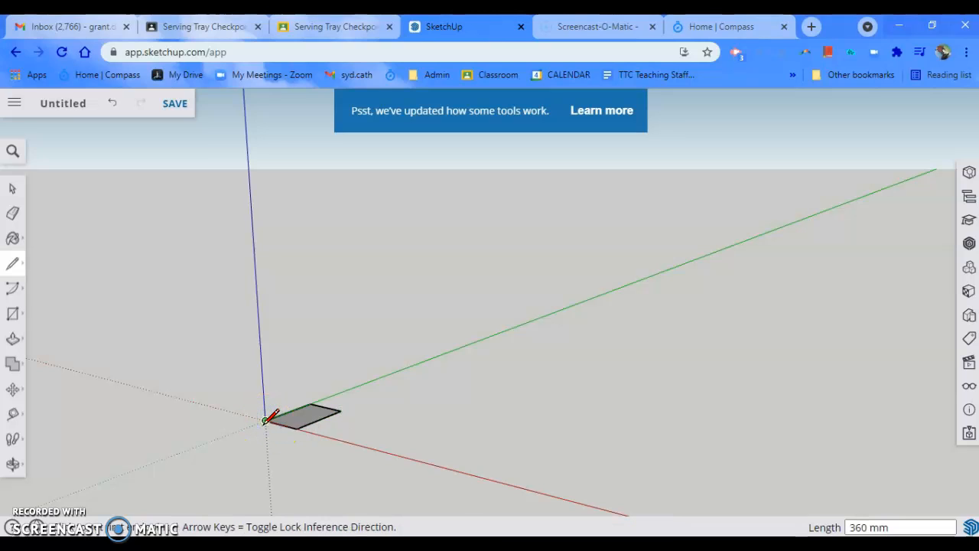
# Extrude the rectangular face upward by 3 mm with Push/Pull to form the base plate
pyautogui.scroll(5, 243, 422)
pyautogui.scroll(1, 241, 426)
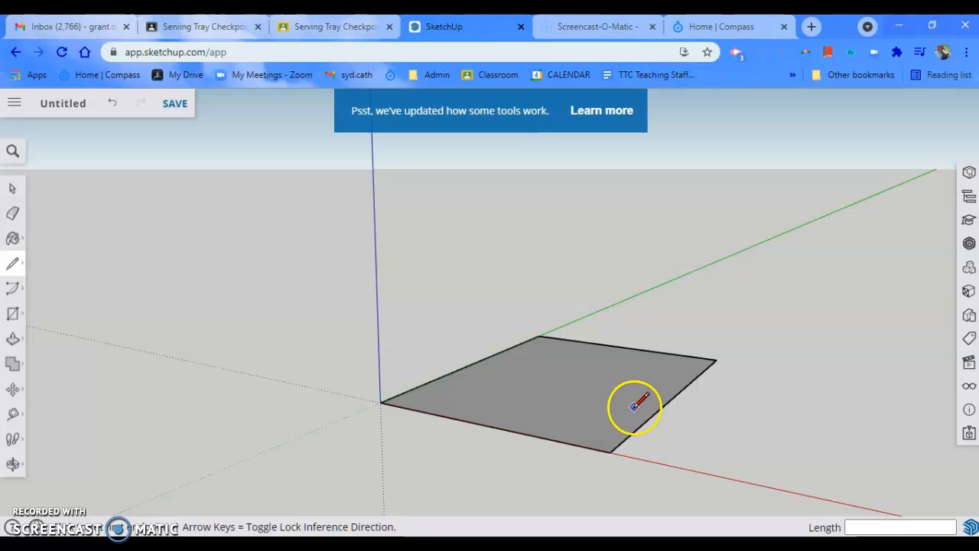
pyautogui.click(15, 346)
pyautogui.click(503, 397)
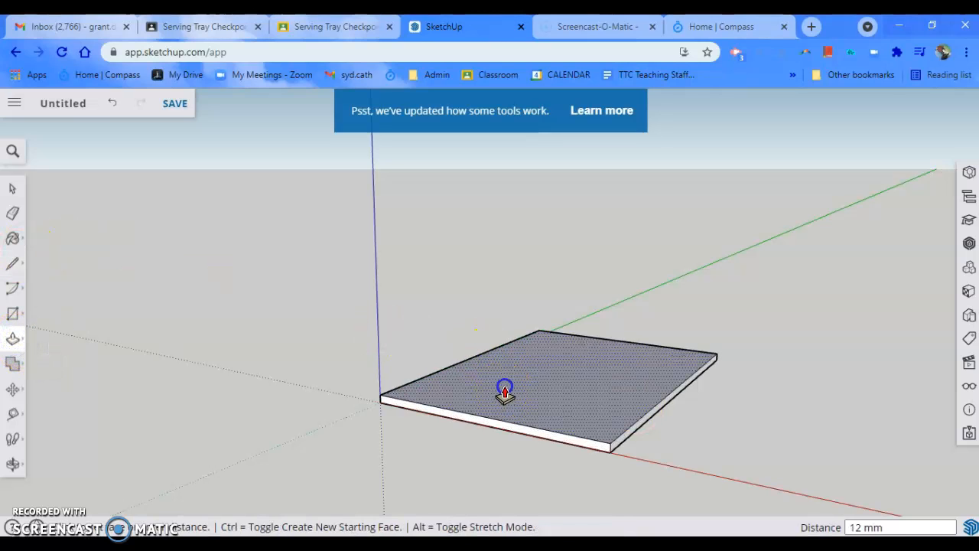
pyautogui.write('3')
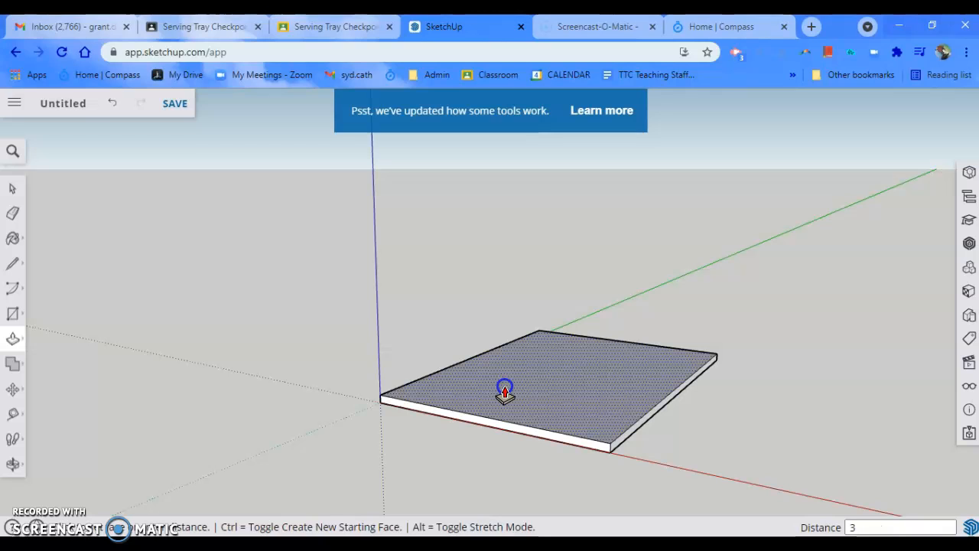
pyautogui.press('Return')
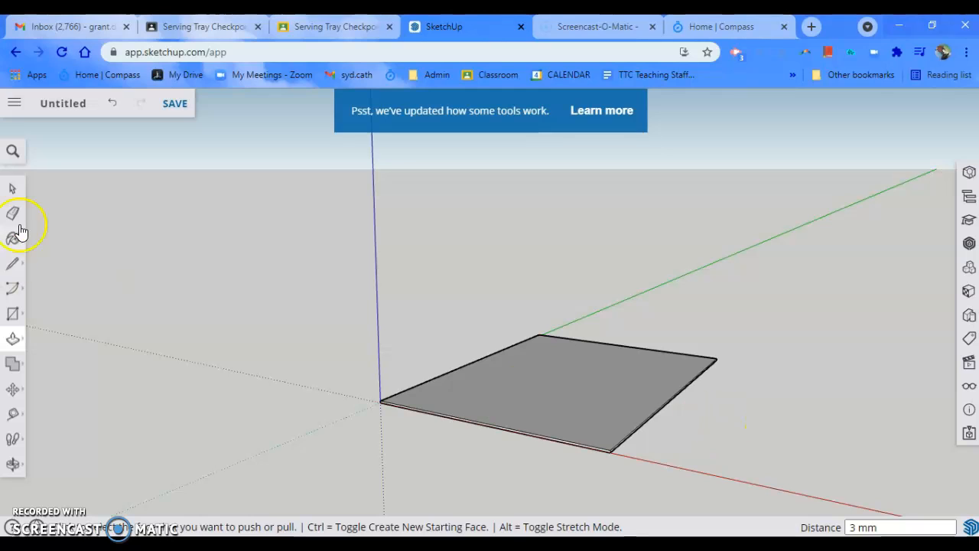
pyautogui.click(11, 191)
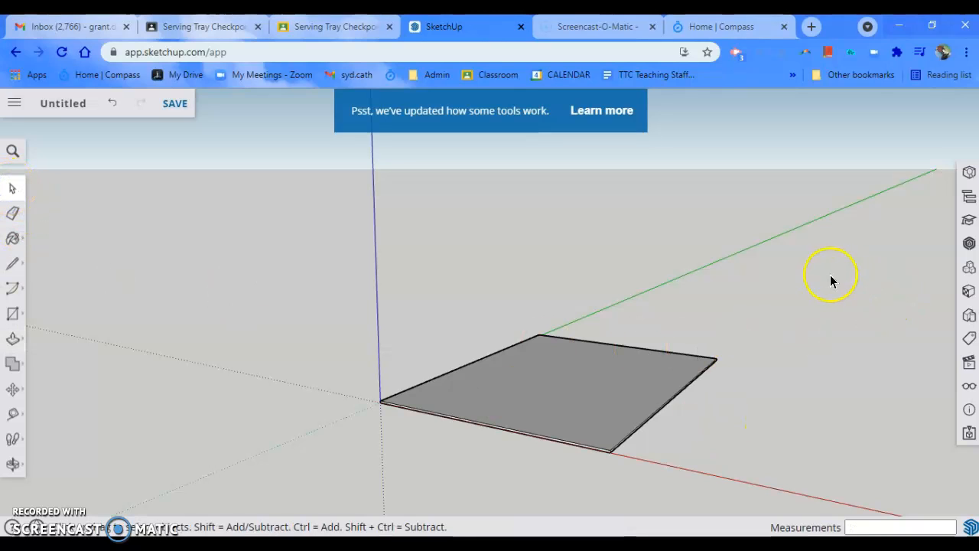
pyautogui.moveTo(824, 272); pyautogui.dragTo(470, 497)
pyautogui.moveTo(296, 487); pyautogui.dragTo(296, 487)
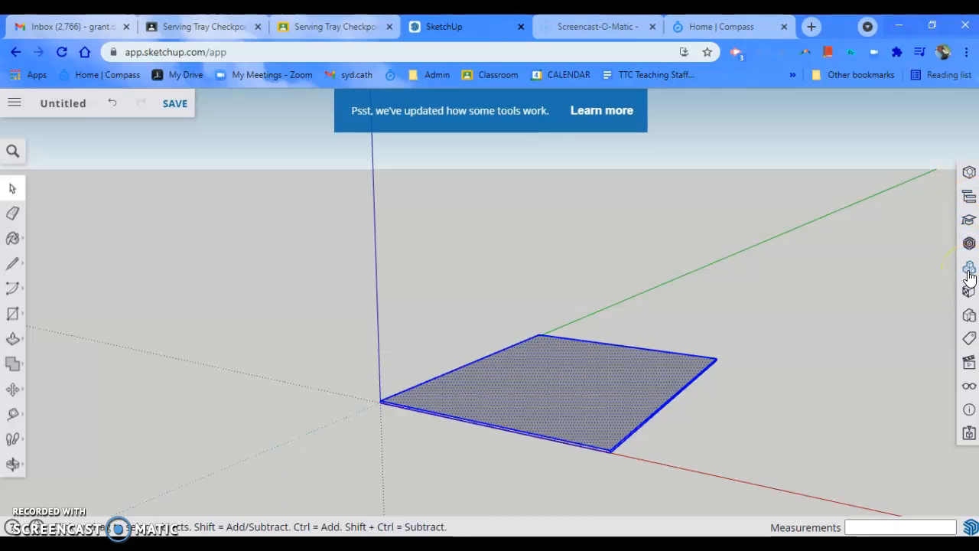
pyautogui.click(969, 271)
pyautogui.click(861, 164)
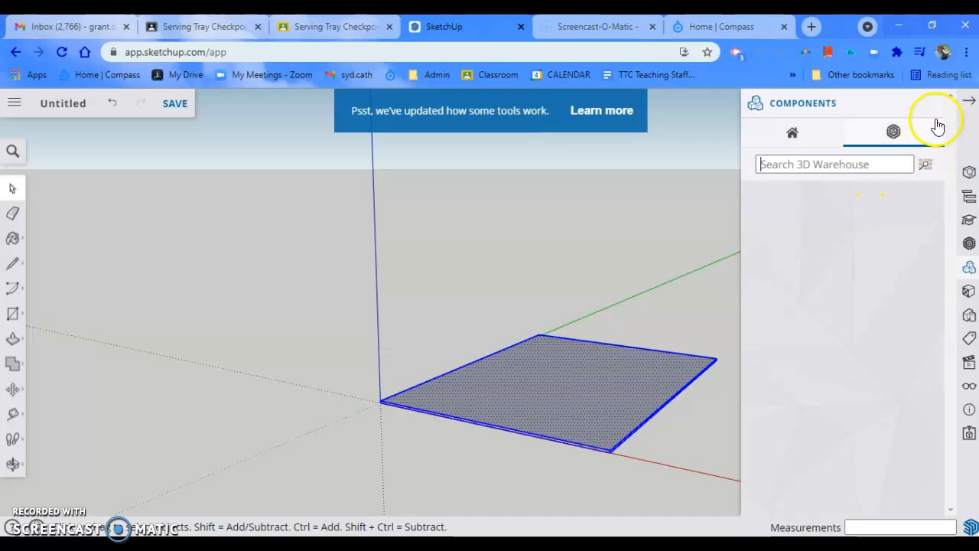
pyautogui.click(642, 253)
# Select the entire 3 mm plate and make it a component named "base"
pyautogui.moveTo(721, 275); pyautogui.dragTo(361, 488)
pyautogui.rightClick(531, 374)
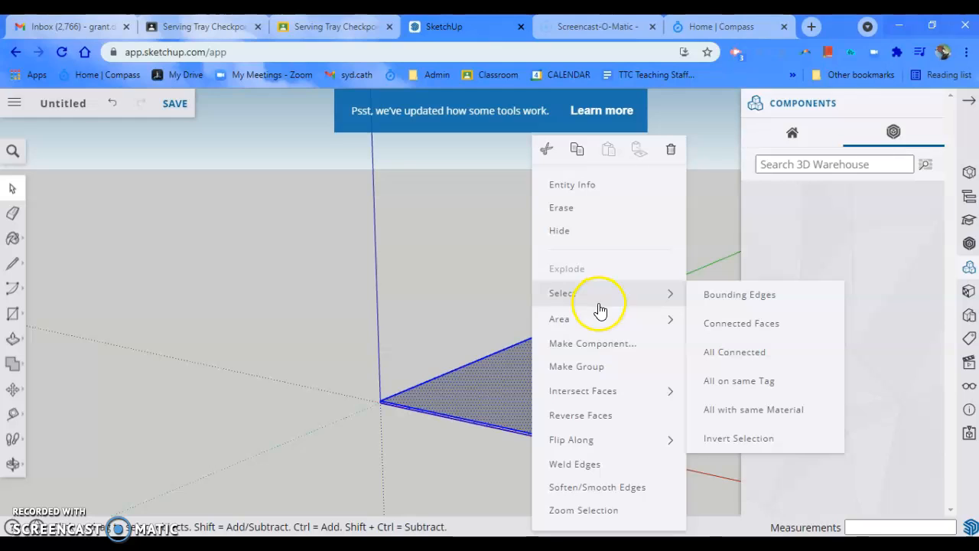
pyautogui.click(596, 344)
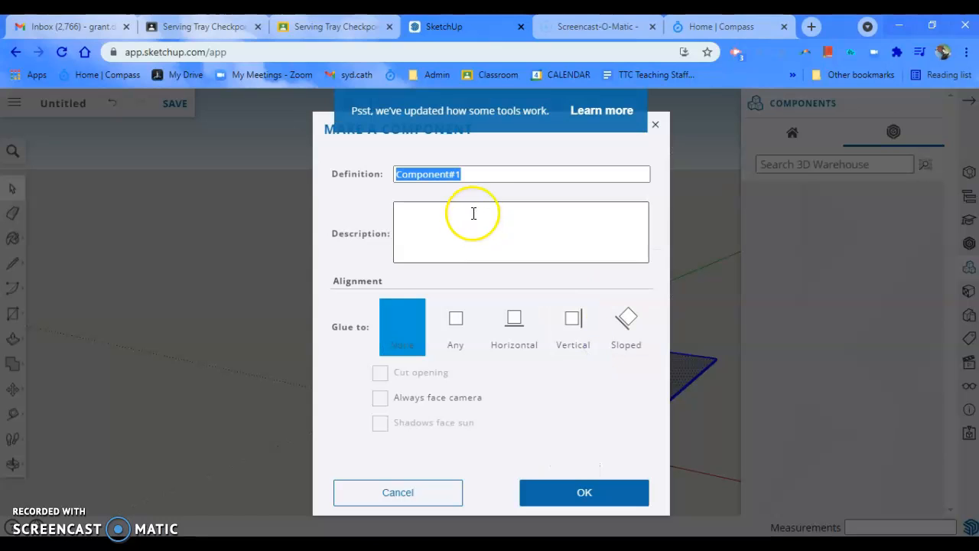
pyautogui.write('base')
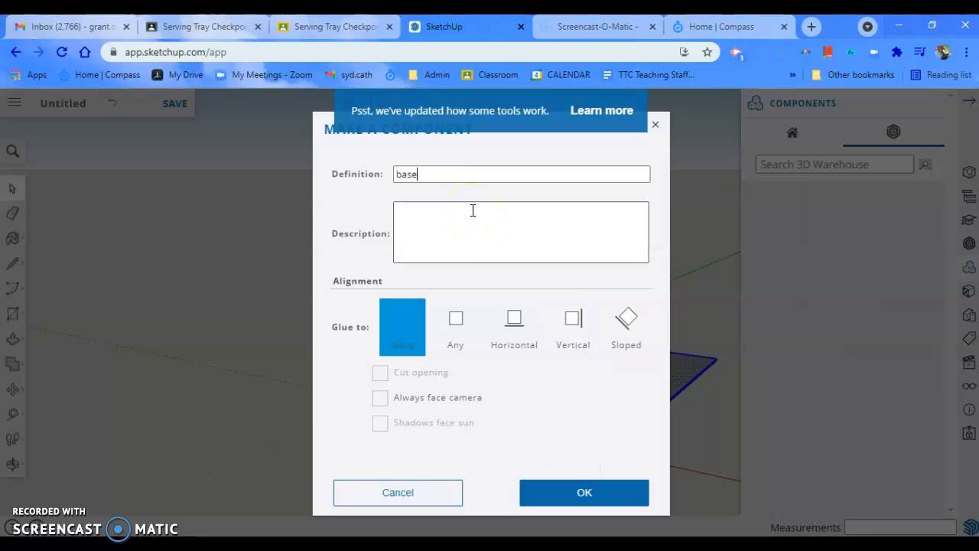
pyautogui.click(589, 505)
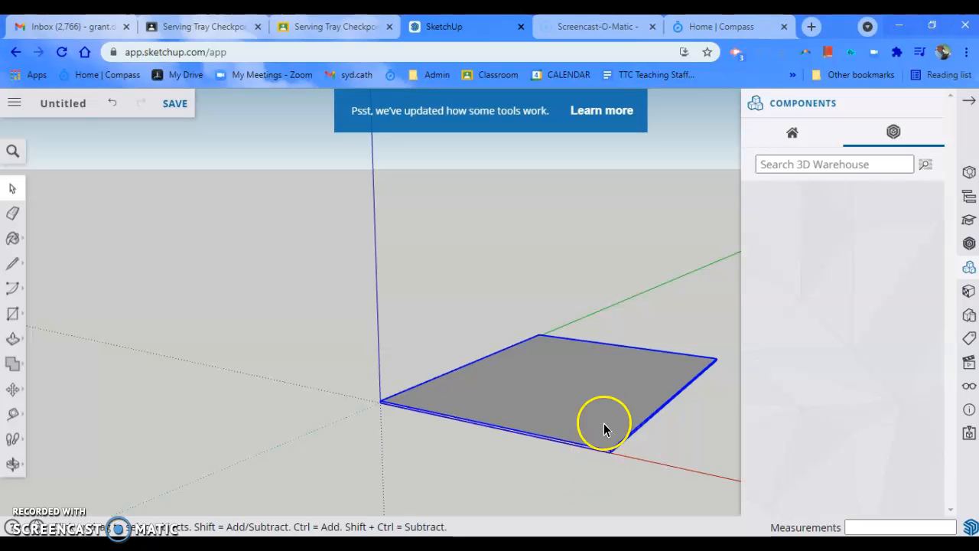
pyautogui.click(970, 102)
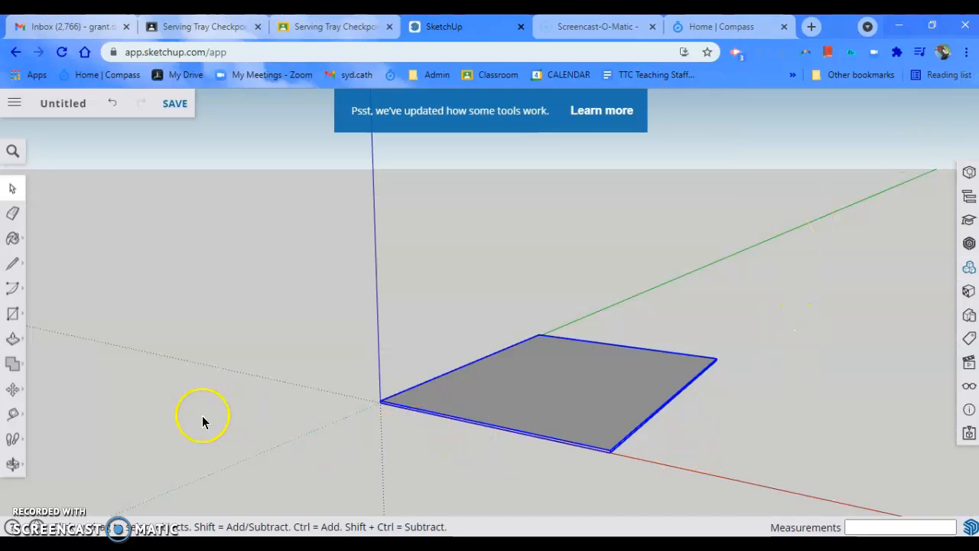
# Draw a 500 × 360 mm rectangle over the top of the base plate, spanning its diagonally opposite upper corners
pyautogui.scroll(2, 293, 407)
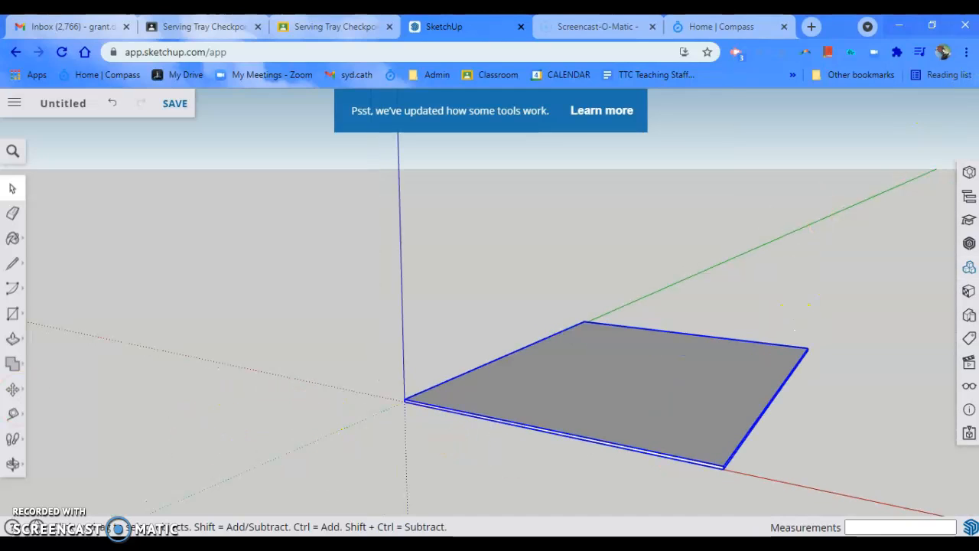
pyautogui.click(13, 314)
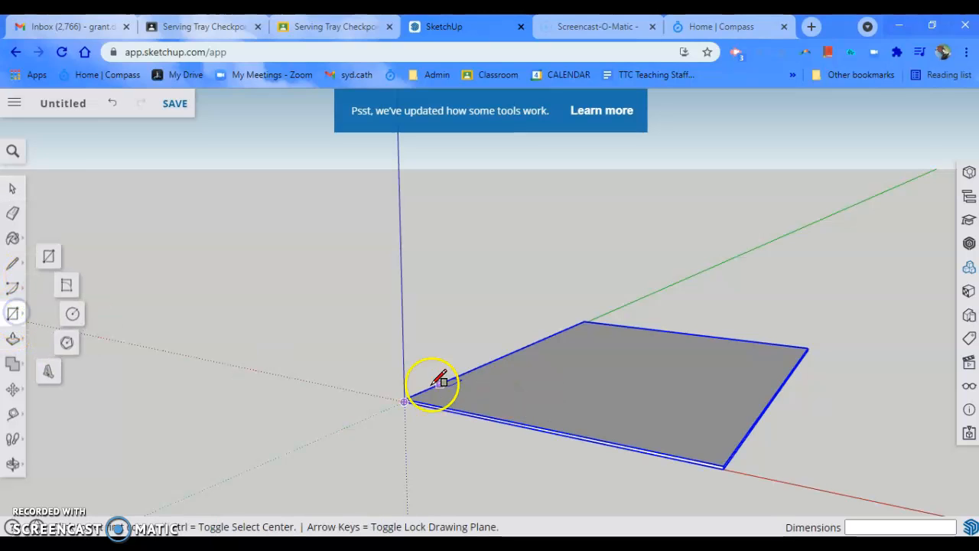
pyautogui.scroll(3, 428, 386)
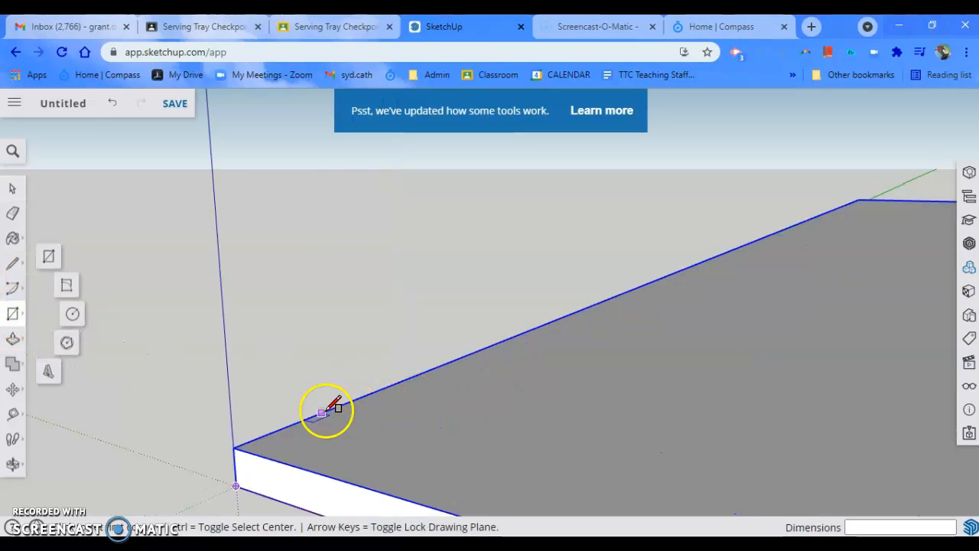
pyautogui.click(237, 446)
pyautogui.scroll(-3, 800, 377)
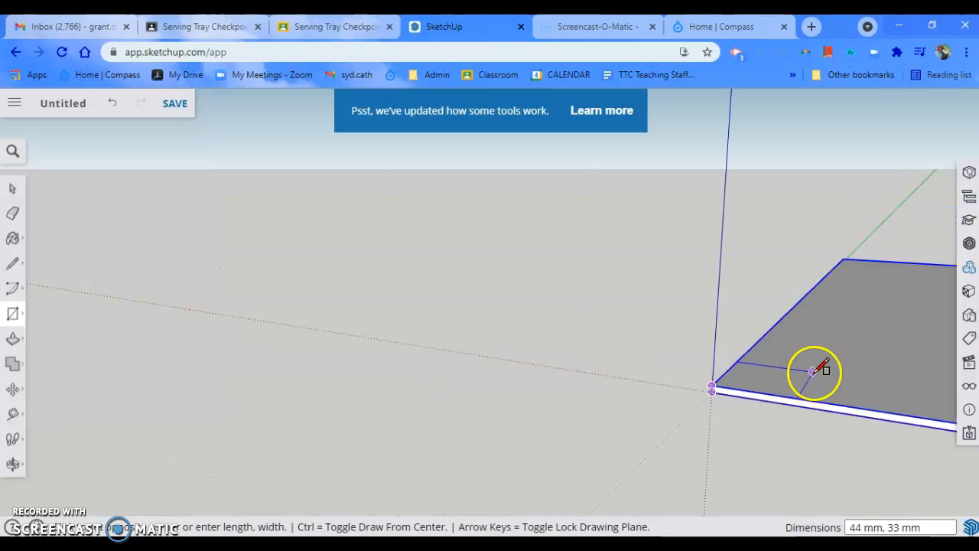
pyautogui.moveTo(817, 370); pyautogui.dragTo(268, 387, button='middle')
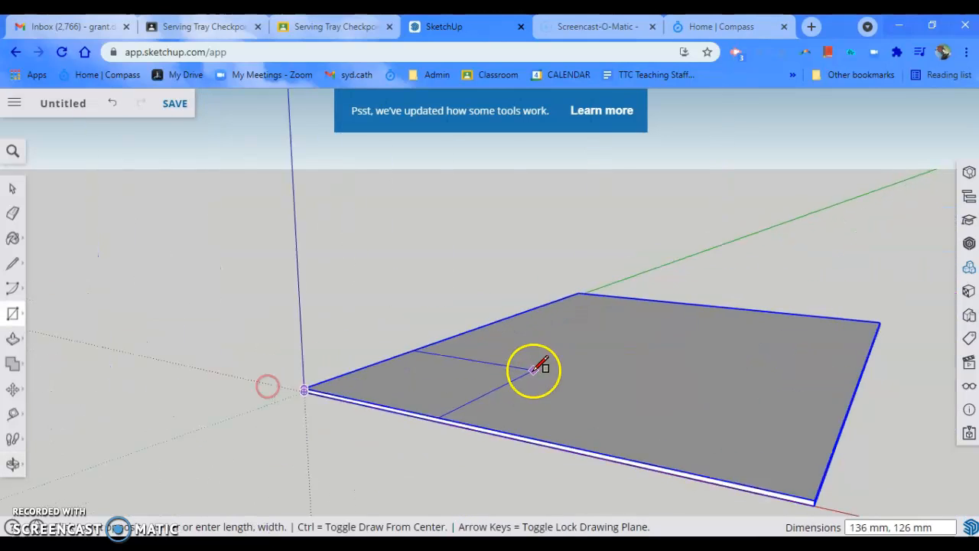
pyautogui.scroll(-2, 536, 371)
pyautogui.moveTo(675, 376); pyautogui.dragTo(559, 389, button='middle')
pyautogui.click(738, 339)
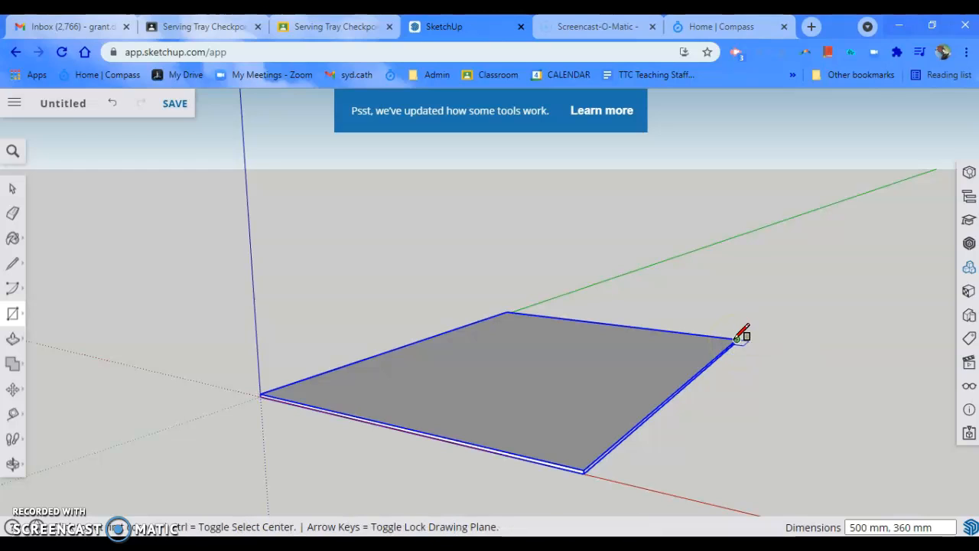
pyautogui.click(736, 339)
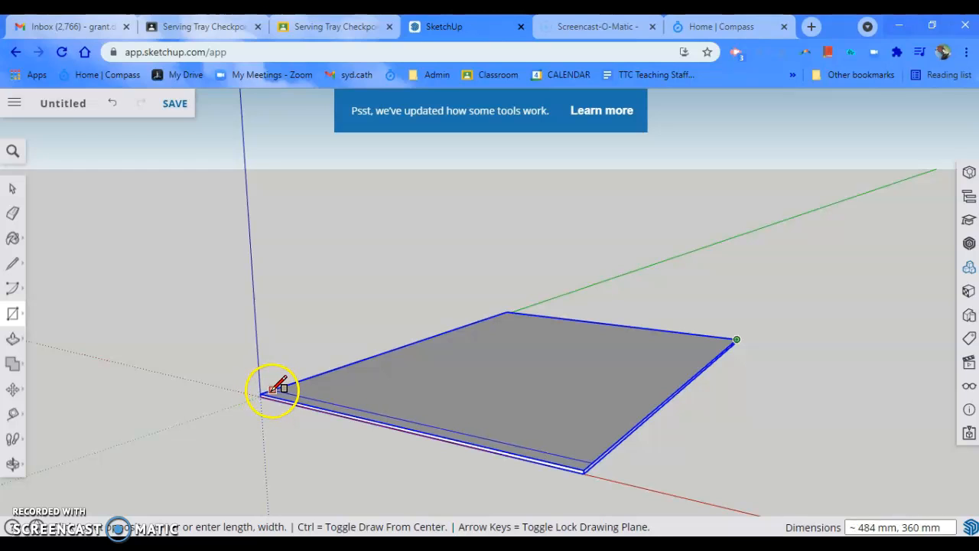
pyautogui.click(262, 394)
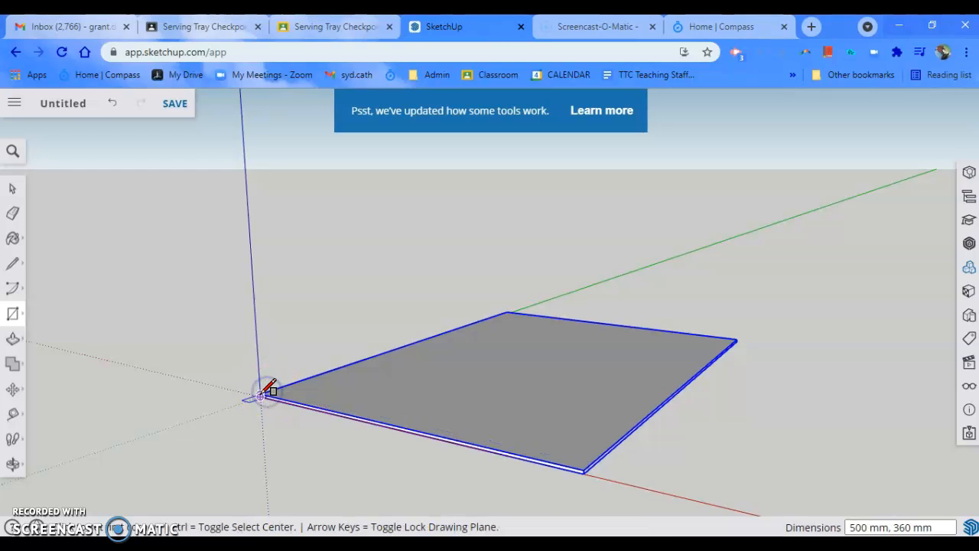
# Extrude the rectangle on top of the base plate upward by 60 mm with Push/Pull
pyautogui.click(13, 339)
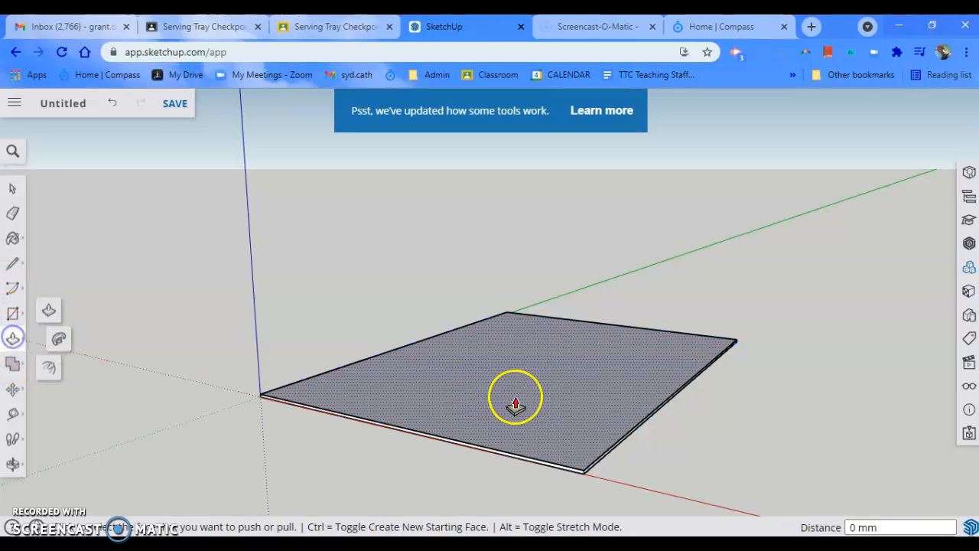
pyautogui.click(561, 400)
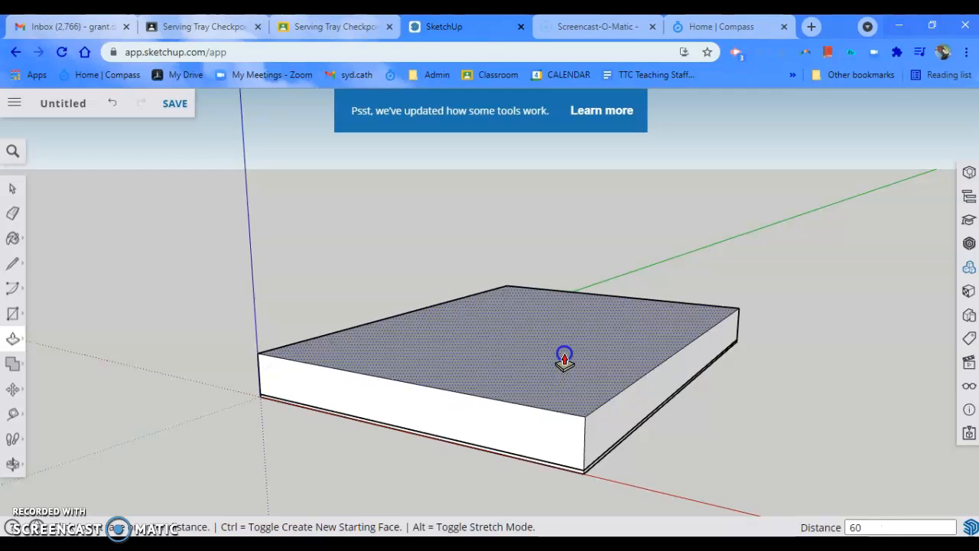
pyautogui.press('Return')
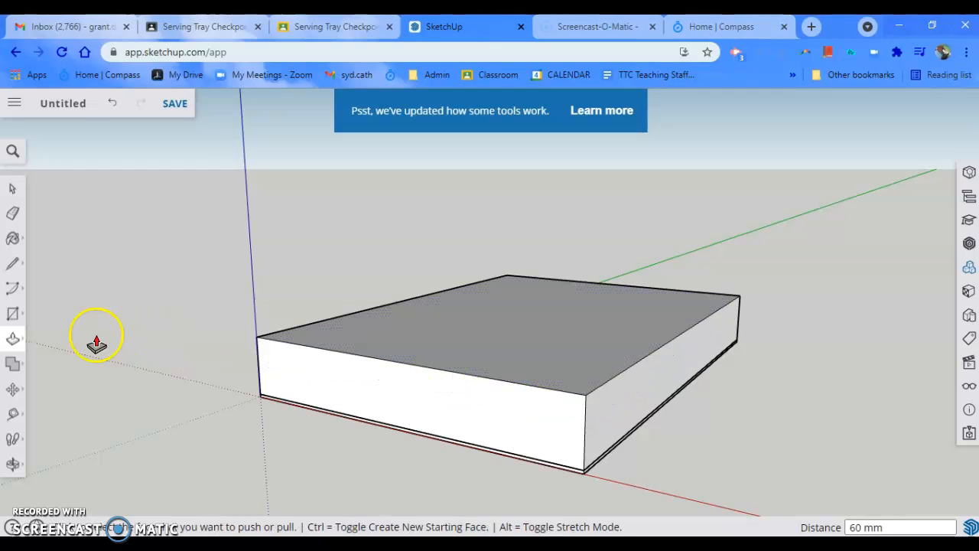
pyautogui.moveTo(143, 329); pyautogui.dragTo(106, 419, button='middle')
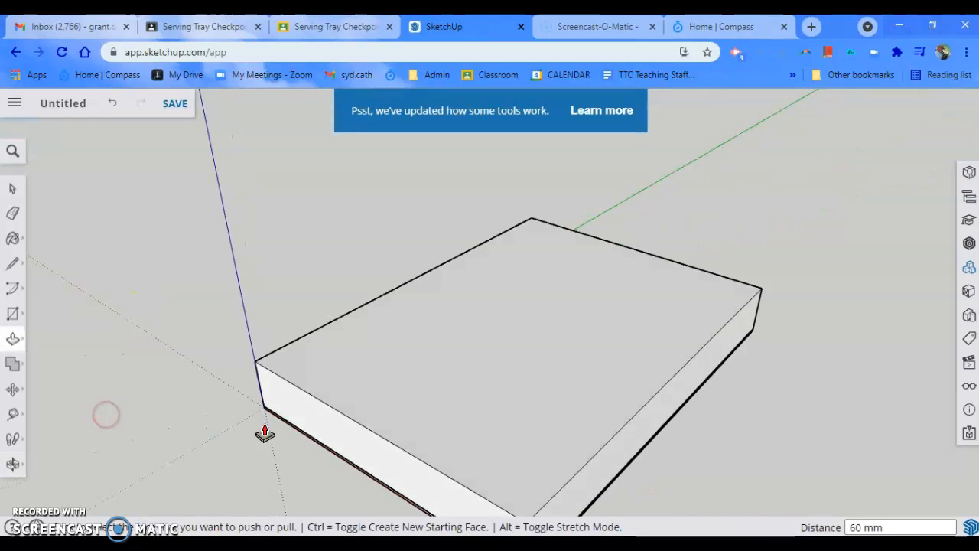
# Offset the outline of the block's top face inward to form a narrow rim for the tray walls
pyautogui.click(13, 367)
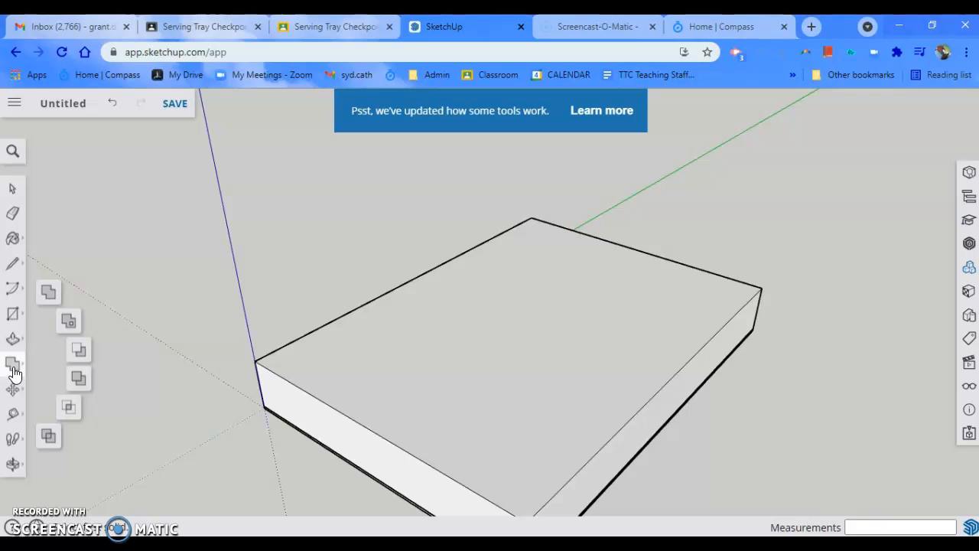
pyautogui.click(19, 345)
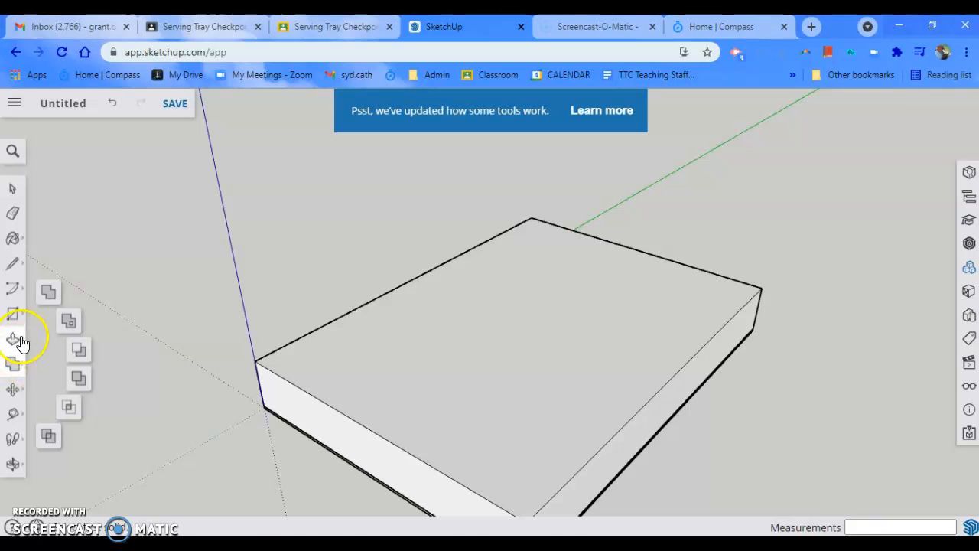
pyautogui.click(48, 368)
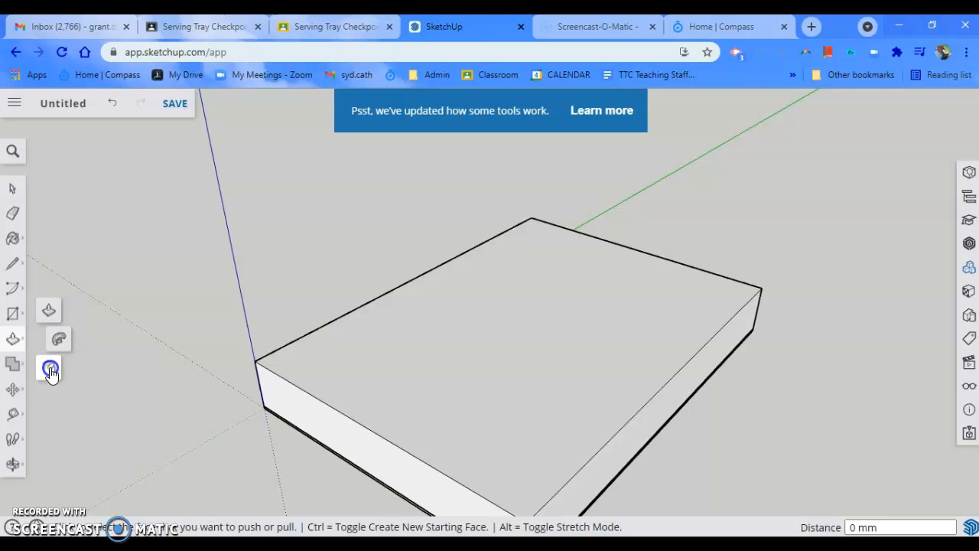
pyautogui.click(411, 310)
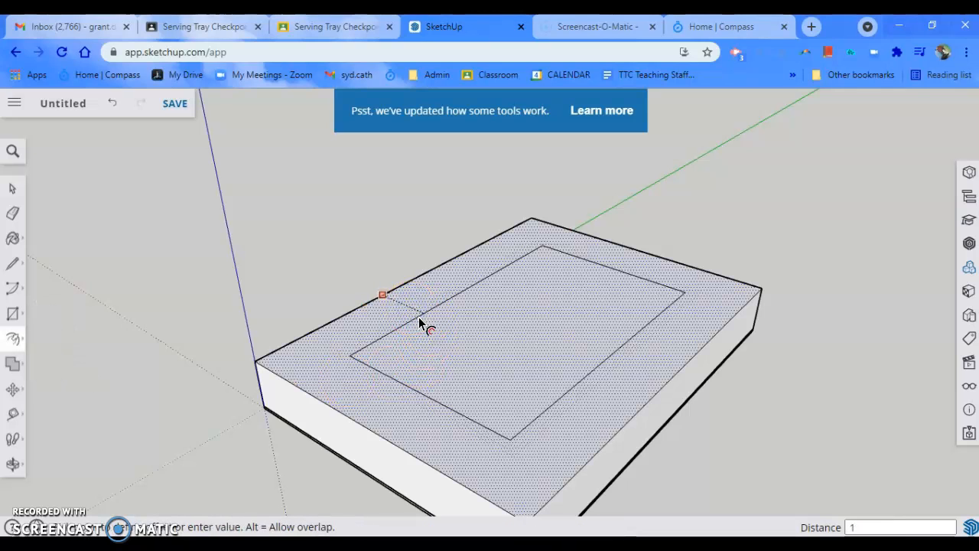
pyautogui.press('Return')
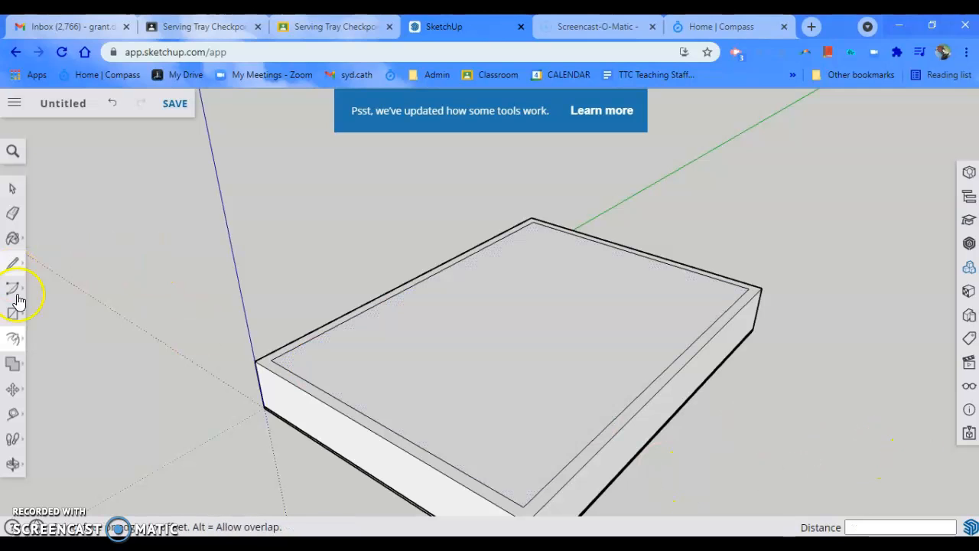
# Delete the inner top face inside the offset outline to open up the tray
pyautogui.click(11, 189)
pyautogui.click(507, 371)
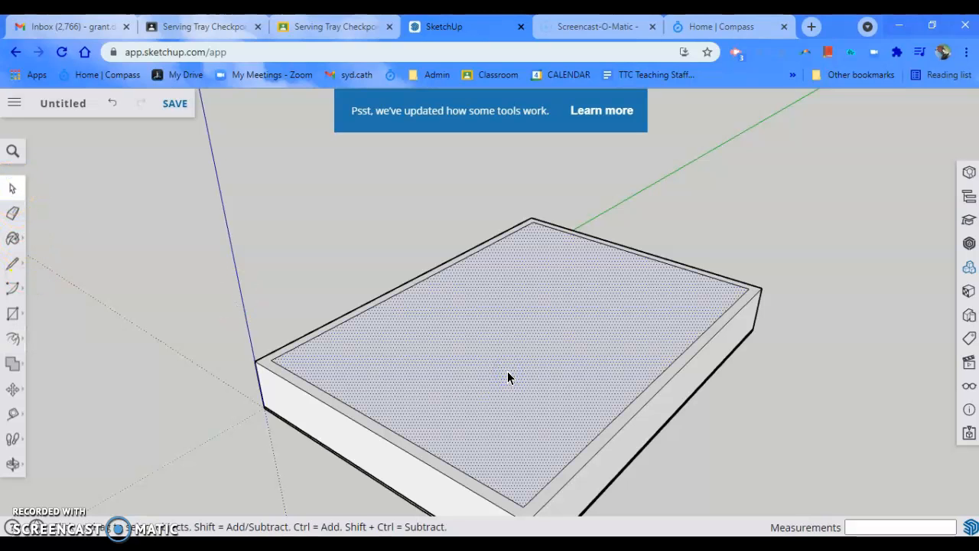
pyautogui.press('Delete')
# Place a vertical Tape Measure guide on the front 360 mm wall, 180 mm from its vertical edge at the origin
pyautogui.moveTo(305, 345)
pyautogui.mouseDown(button='middle')
pyautogui.moveTo(518, 344)
pyautogui.moveTo(494, 281)
pyautogui.moveTo(46, 348)
pyautogui.moveTo(158, 323)
pyautogui.moveTo(214, 325)
pyautogui.mouseUp(button='middle')
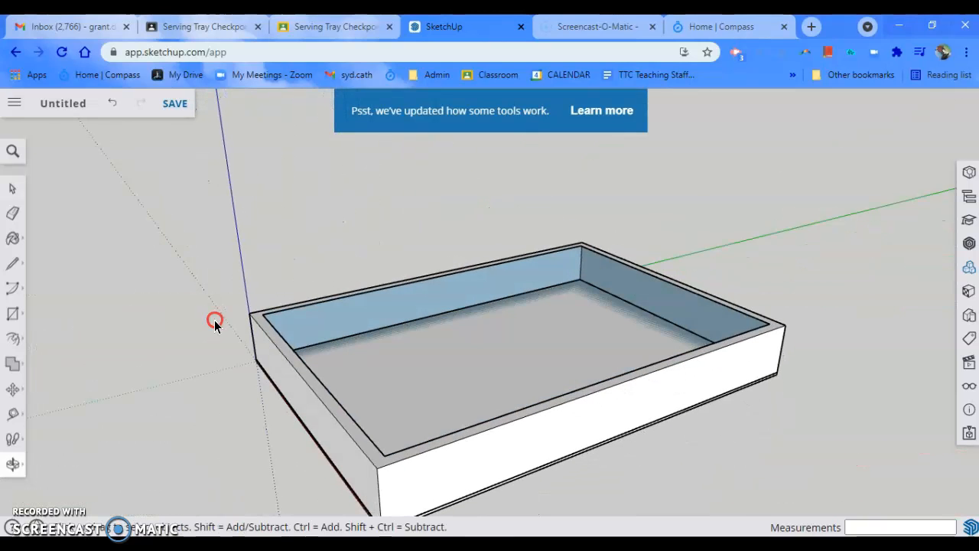
pyautogui.scroll(-2, 190, 372)
pyautogui.moveTo(172, 432); pyautogui.dragTo(306, 360, button='middle')
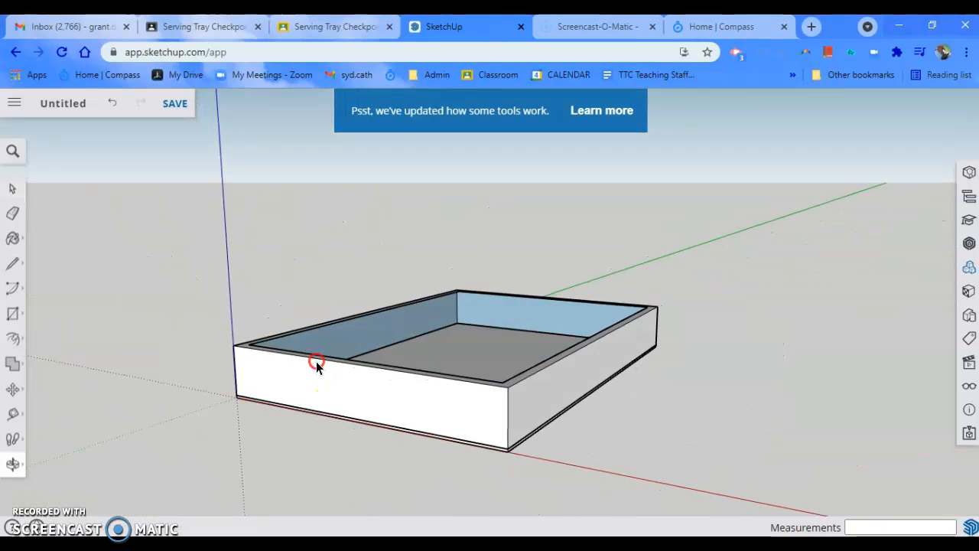
pyautogui.click(23, 266)
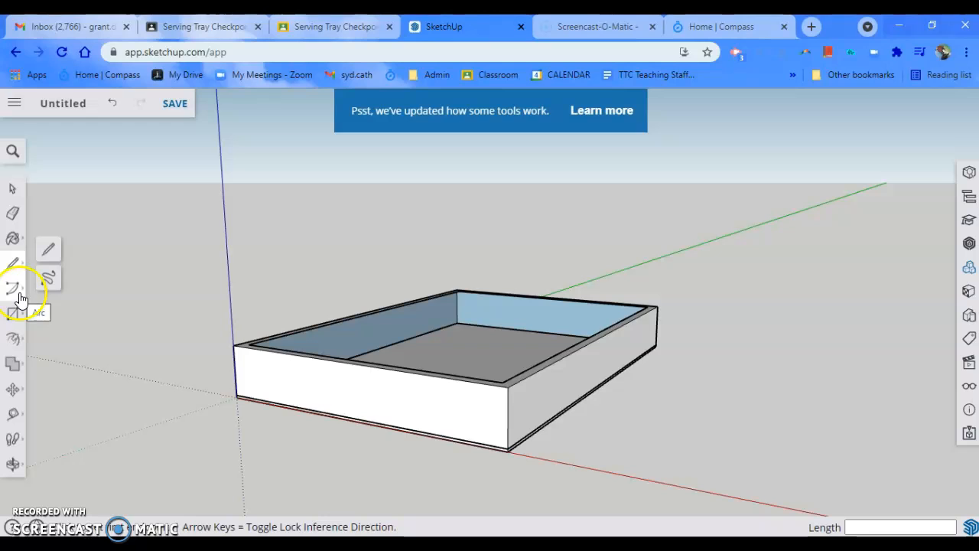
pyautogui.click(22, 343)
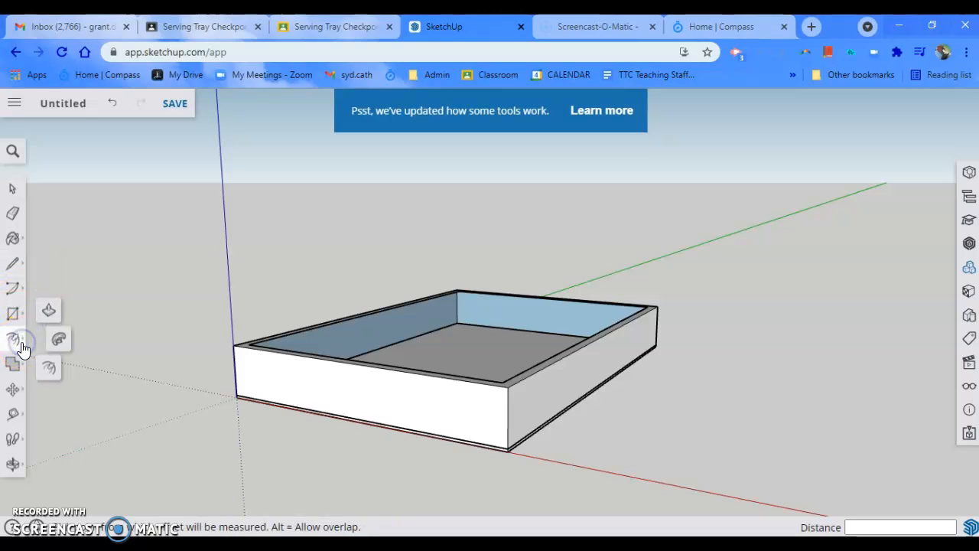
pyautogui.click(21, 366)
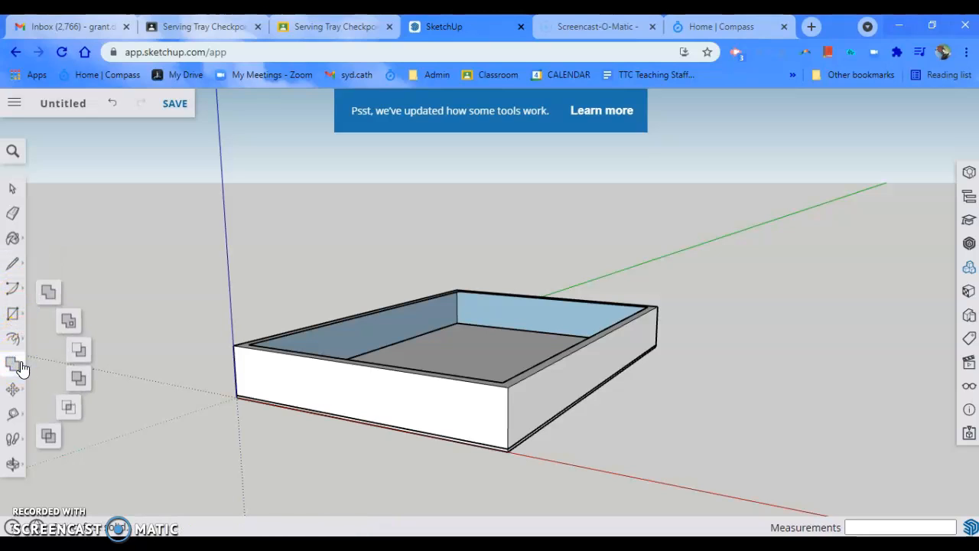
pyautogui.click(15, 417)
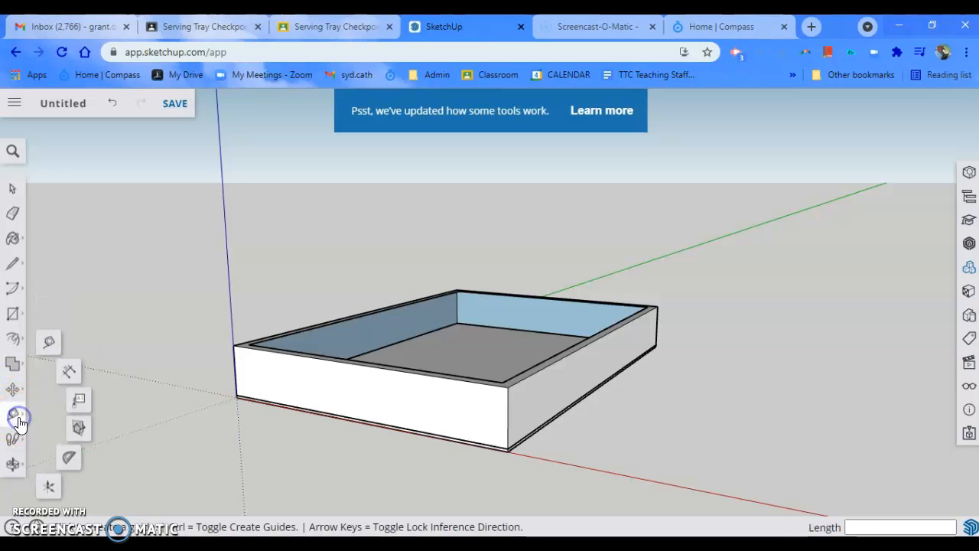
pyautogui.click(235, 361)
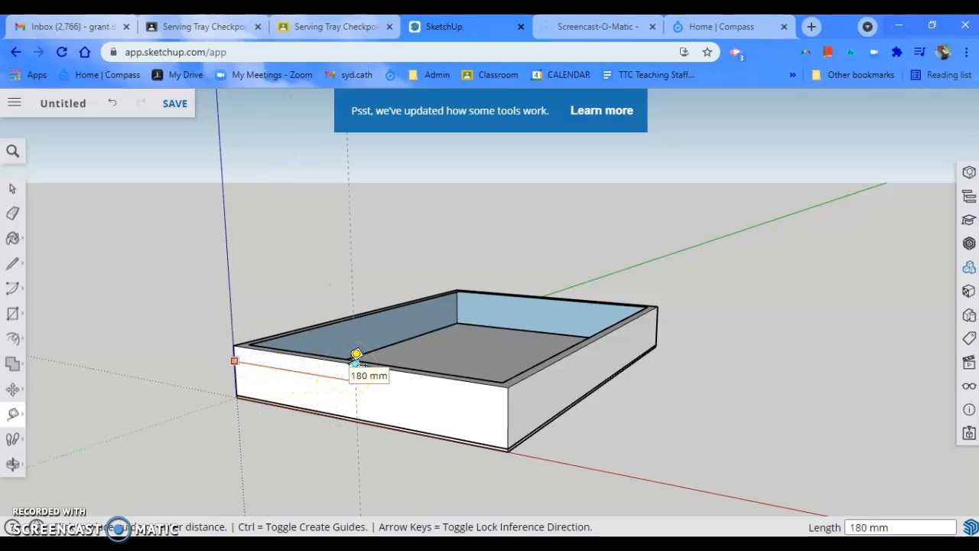
pyautogui.click(356, 355)
# Place a horizontal guide along the front wall at the midpoint of its height
pyautogui.click(435, 375)
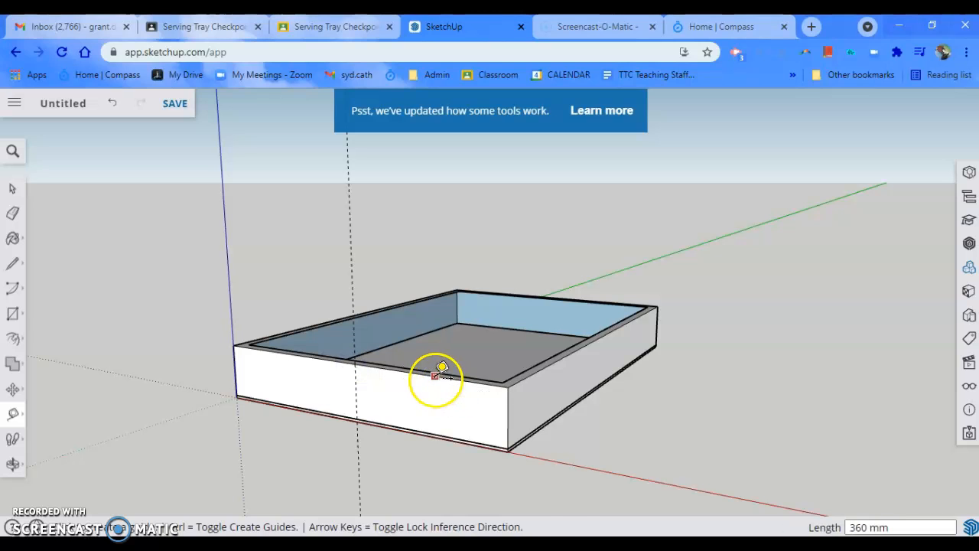
pyautogui.click(435, 378)
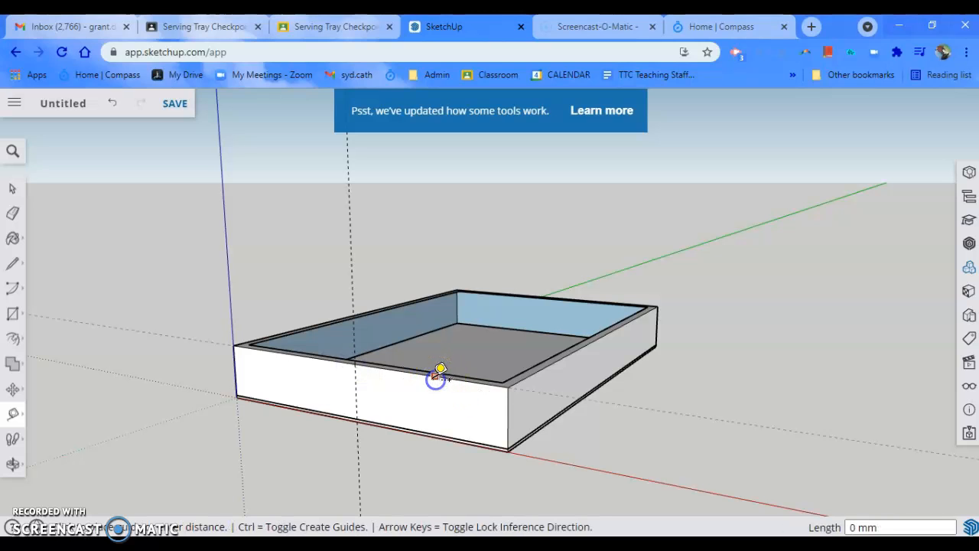
pyautogui.click(508, 413)
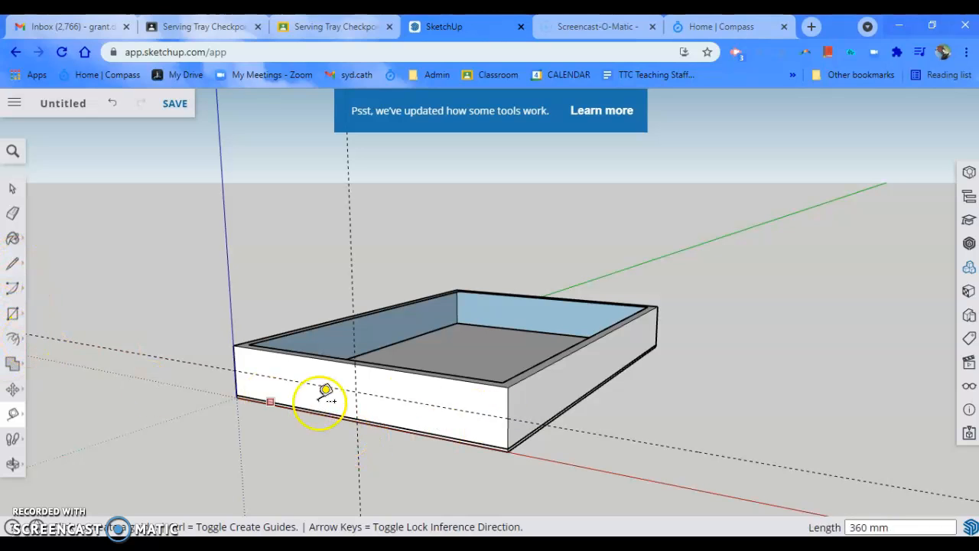
# Place two more vertical guides on the front wall, 80 mm apart and equally spaced either side of the centre guide
pyautogui.click(355, 377)
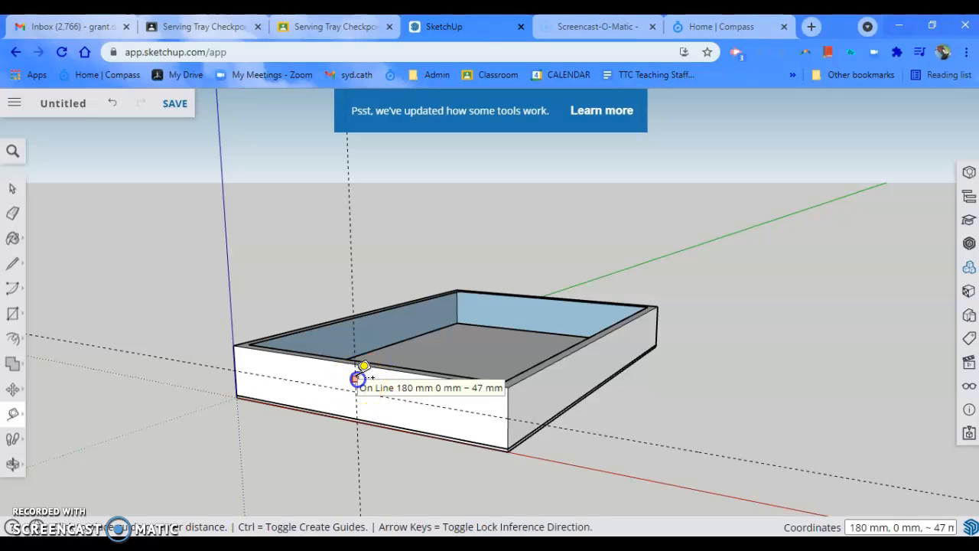
pyautogui.click(319, 372)
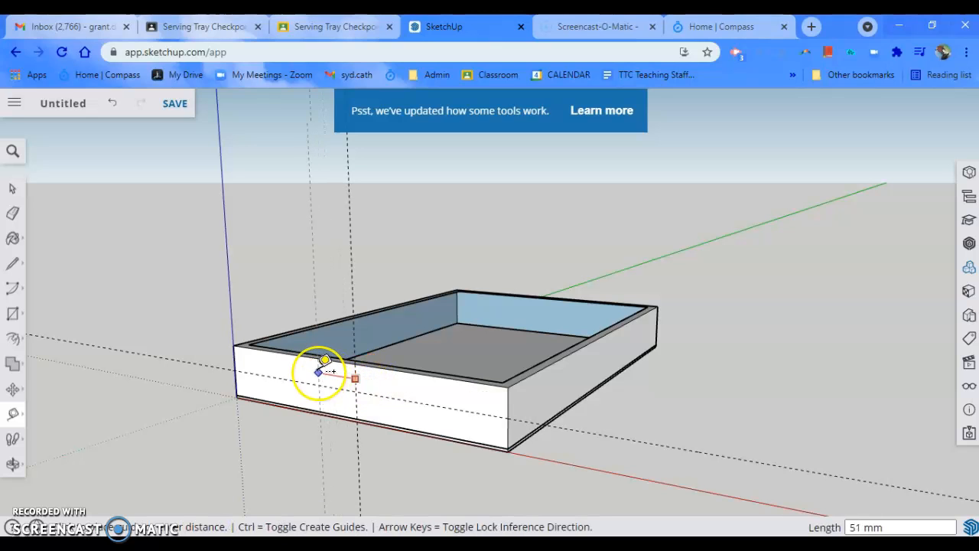
pyautogui.moveTo(319, 372); pyautogui.dragTo(306, 356)
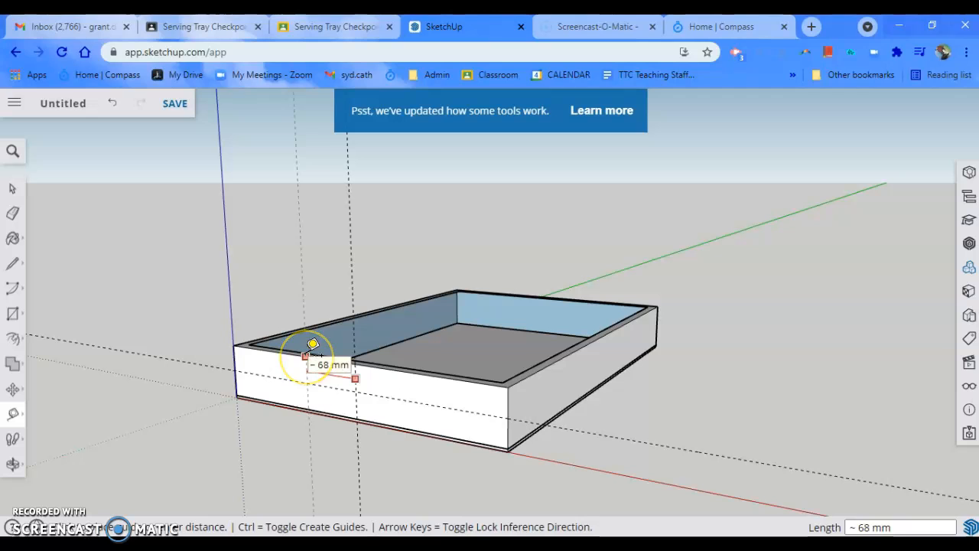
pyautogui.press('Return')
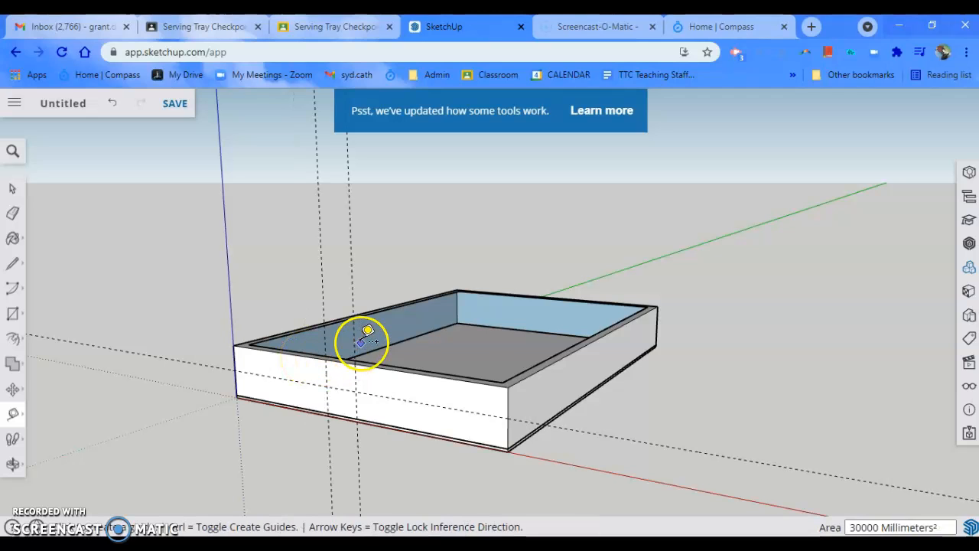
pyautogui.moveTo(354, 343); pyautogui.dragTo(395, 372)
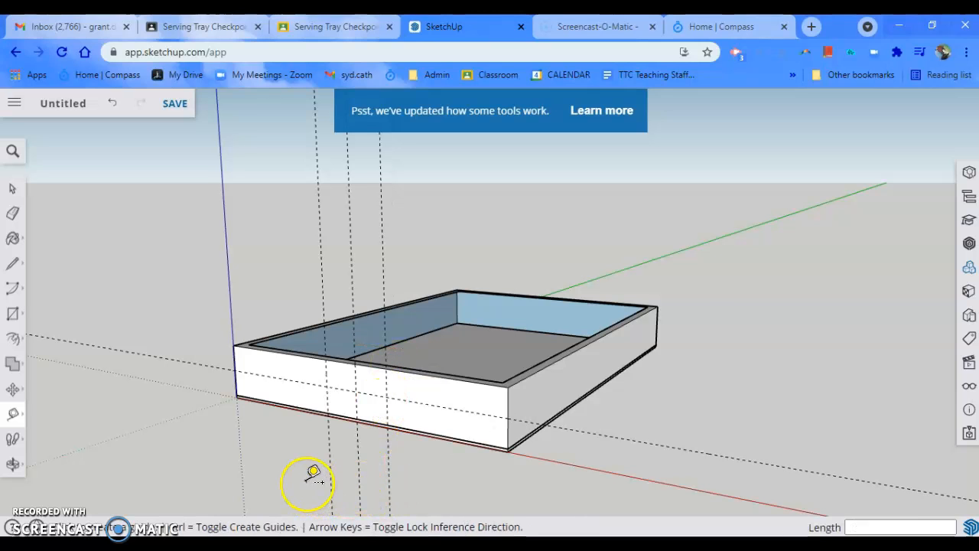
# Draw two circles of 16 mm radius on the front wall where the outer vertical guides cross the horizontal guide
pyautogui.scroll(2, 312, 474)
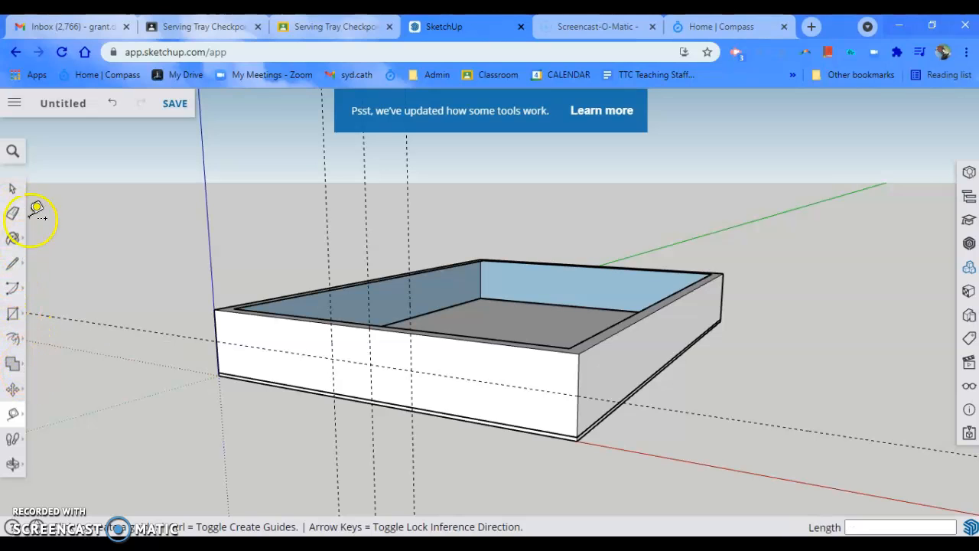
pyautogui.click(17, 266)
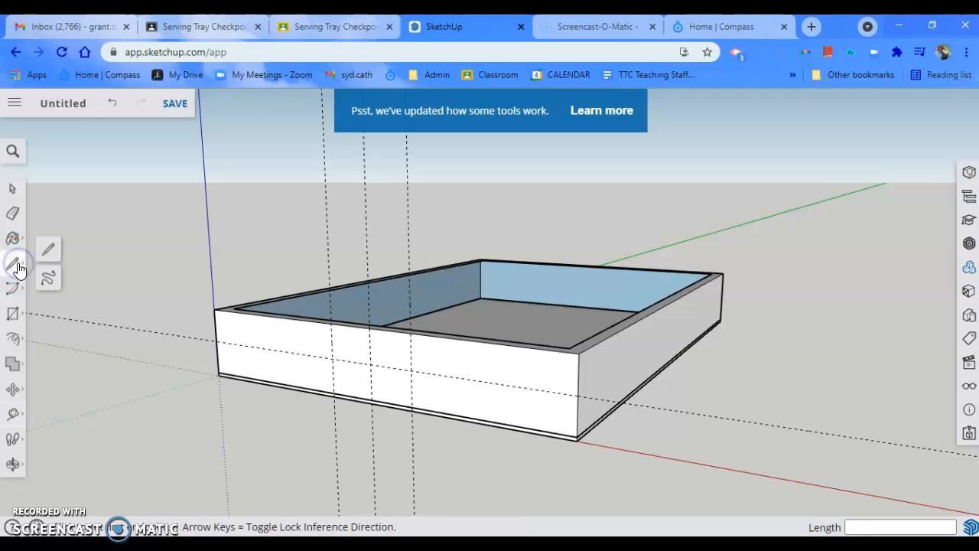
pyautogui.click(17, 314)
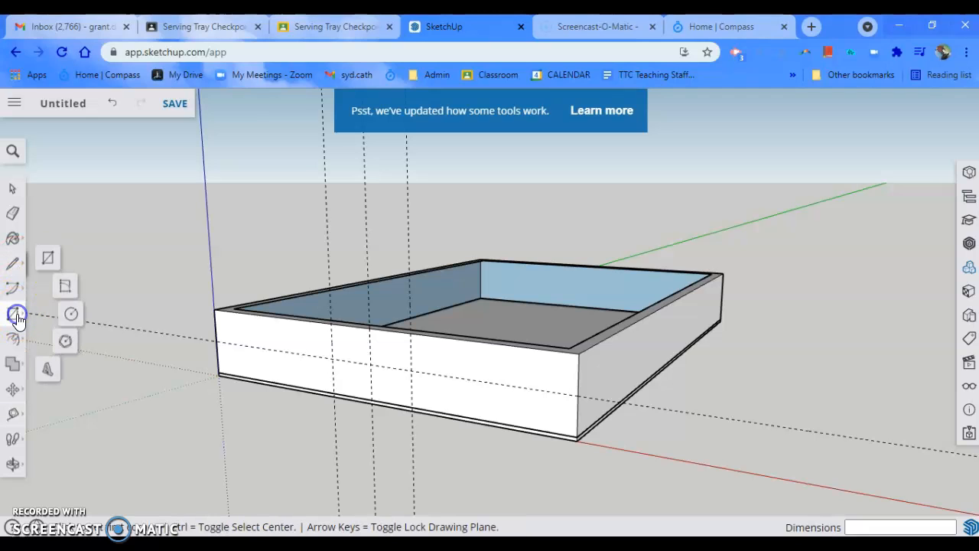
pyautogui.click(69, 313)
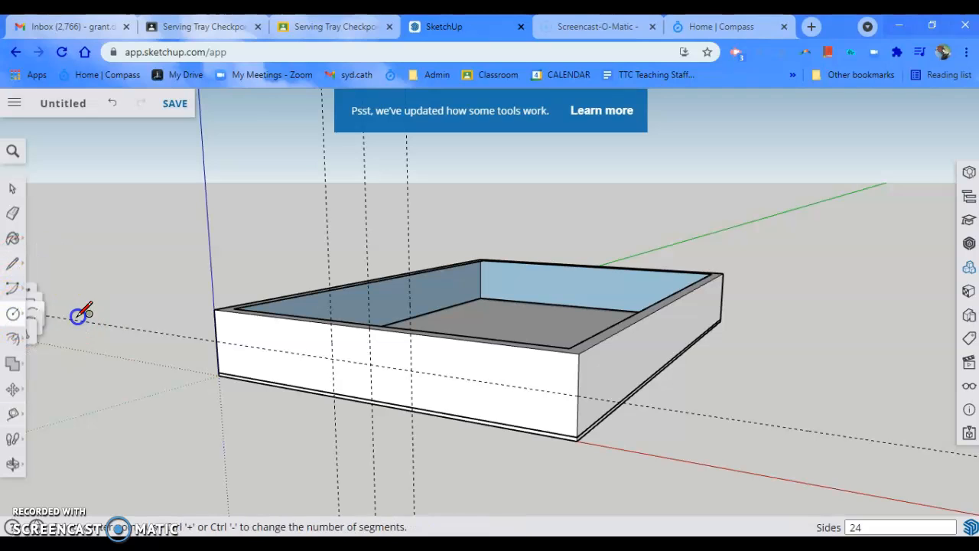
pyautogui.click(411, 369)
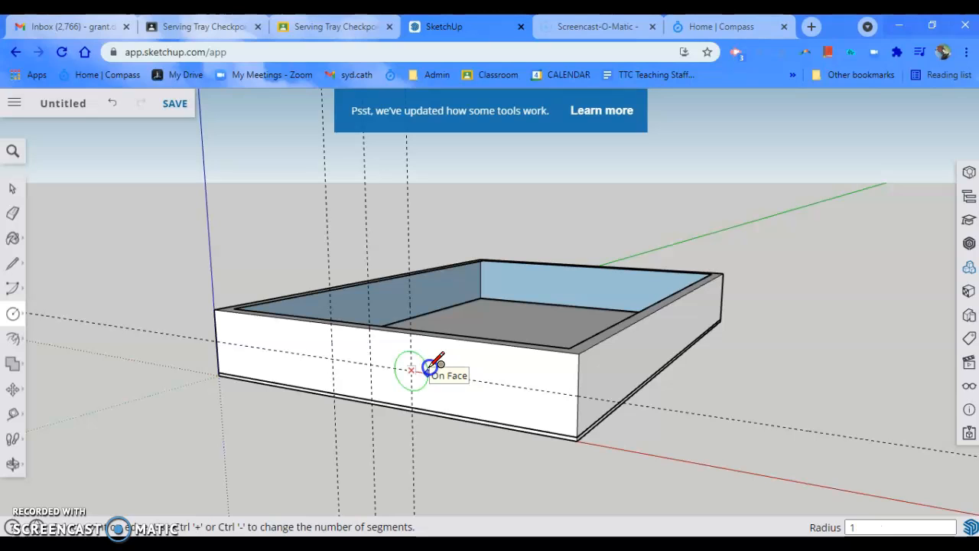
pyautogui.click(430, 368)
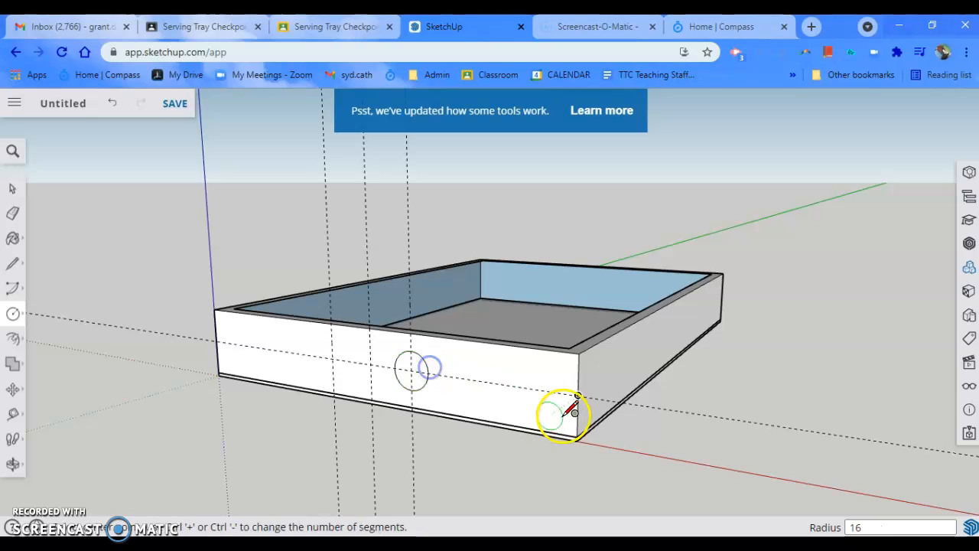
pyautogui.click(334, 356)
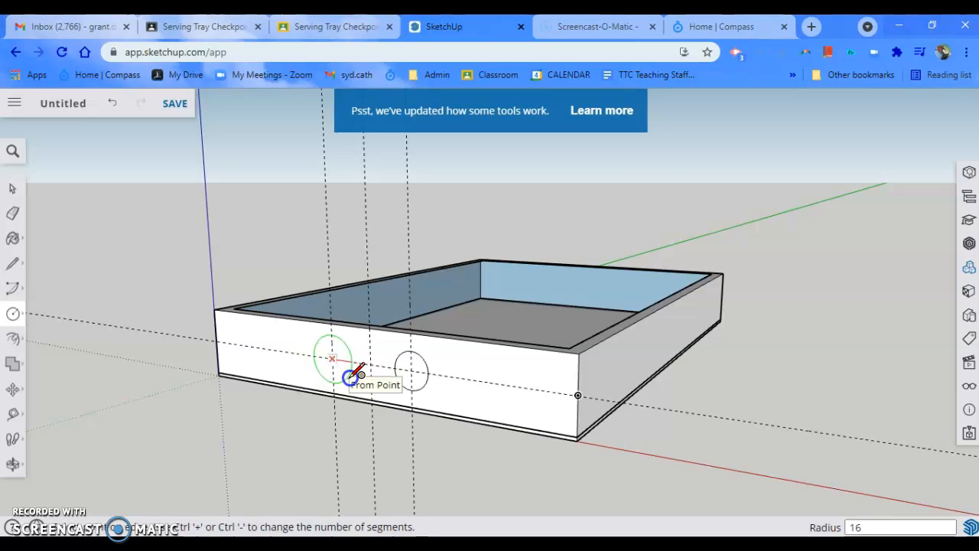
pyautogui.click(350, 375)
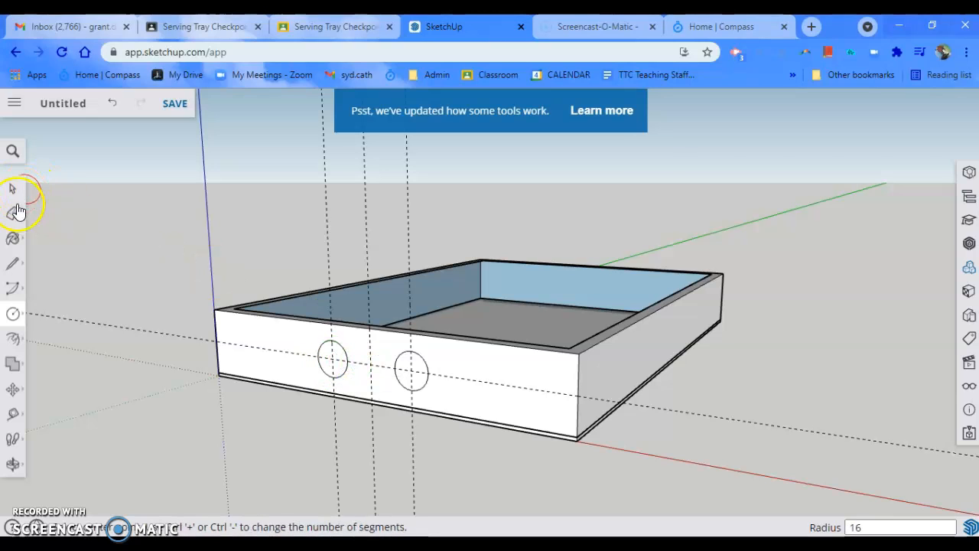
# Join the circles' top and bottom points with 80 mm lines, and erase the inner arcs and guides to leave a handle slot outline
pyautogui.click(12, 263)
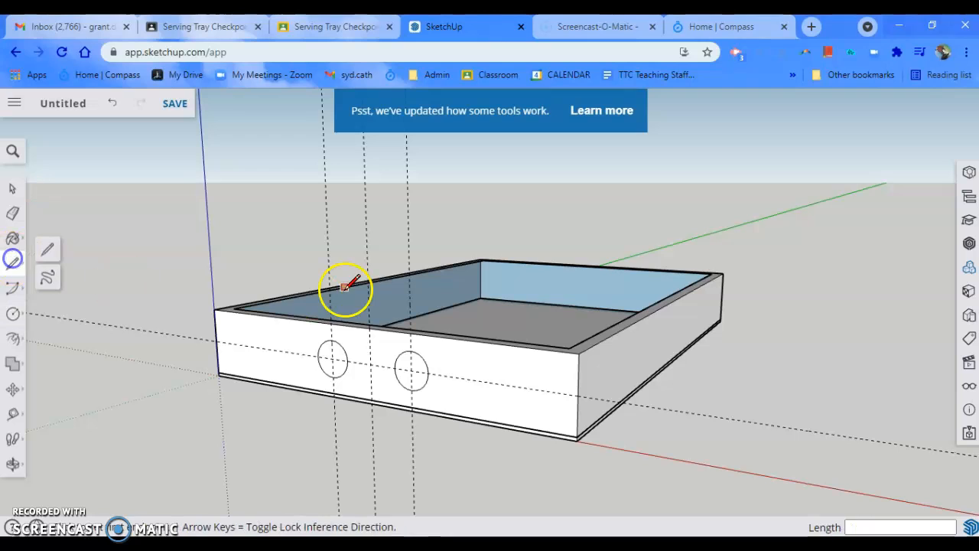
pyautogui.click(331, 339)
pyautogui.click(411, 350)
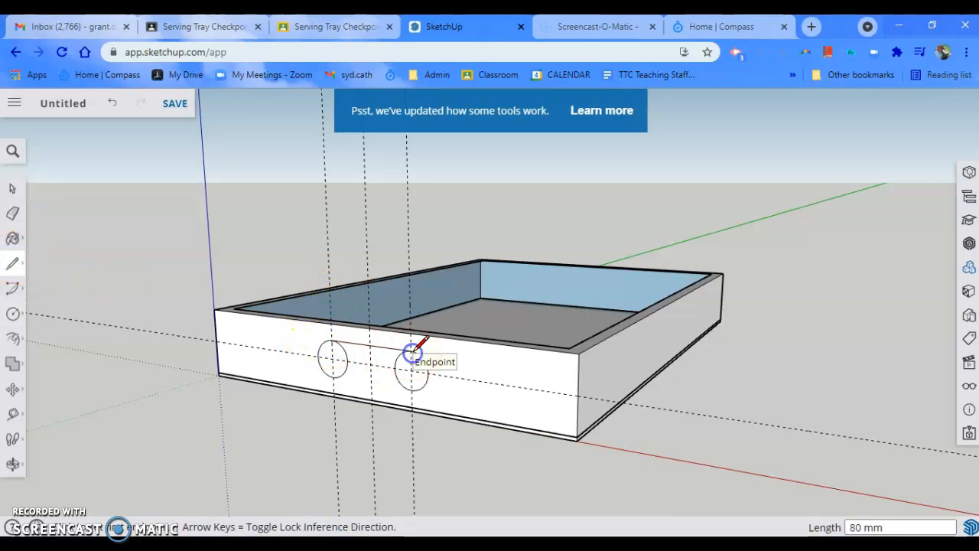
pyautogui.click(334, 375)
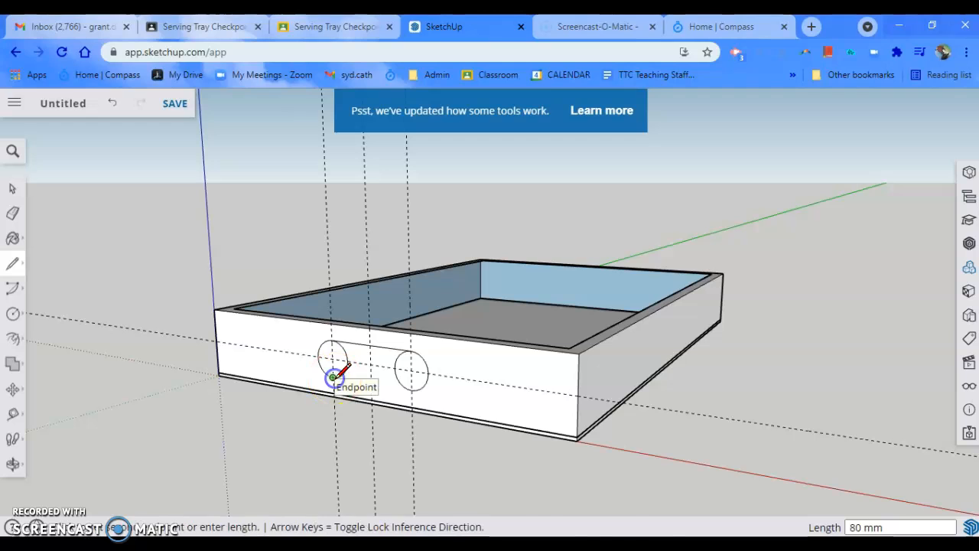
pyautogui.click(411, 389)
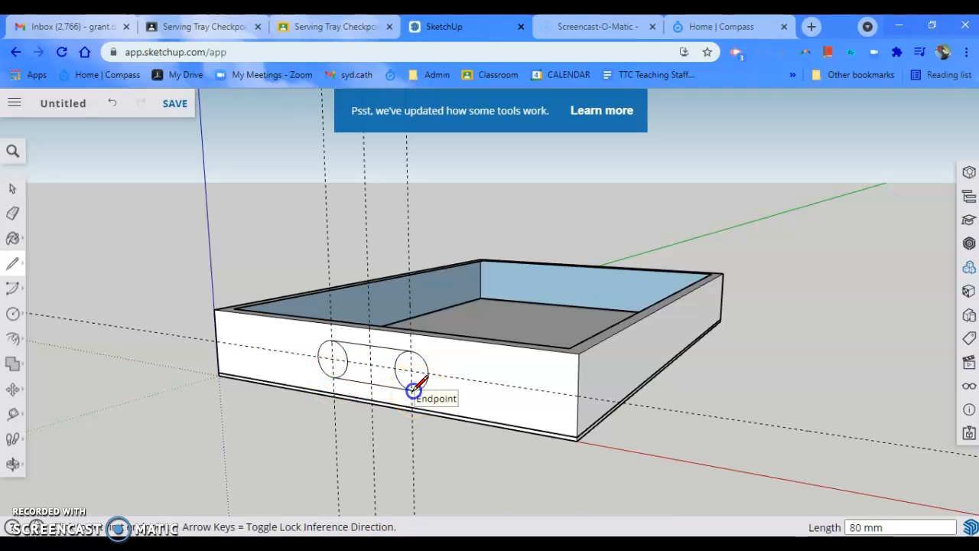
pyautogui.click(13, 216)
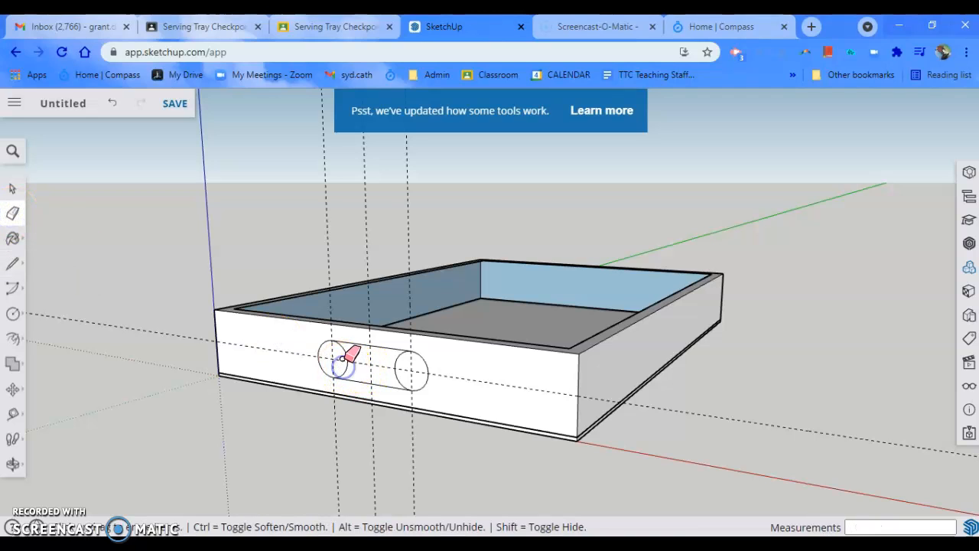
pyautogui.moveTo(335, 358)
pyautogui.mouseDown()
pyautogui.moveTo(371, 354)
pyautogui.moveTo(410, 371)
pyautogui.mouseUp()
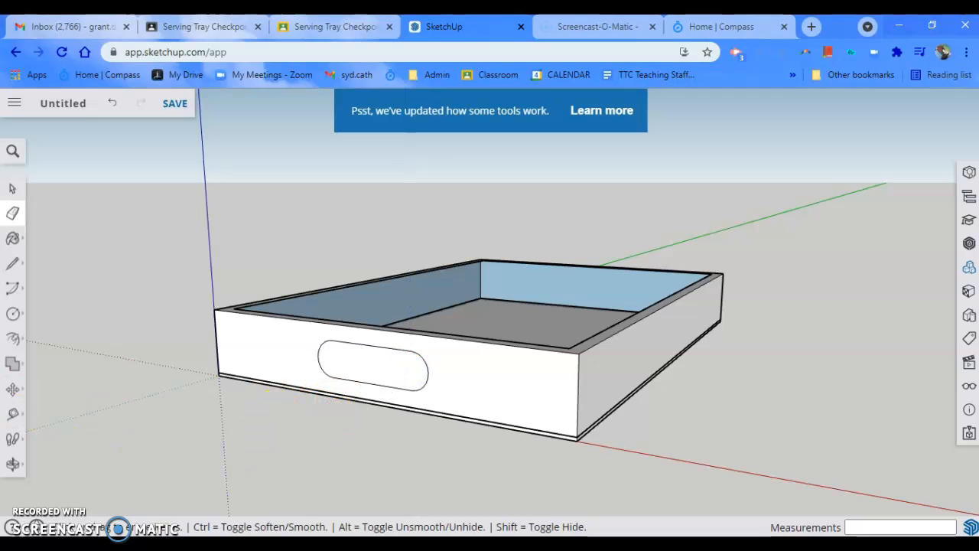
# Push the slot face 12 mm through the front wall and delete the leftover face to open the handle hole
pyautogui.click(13, 341)
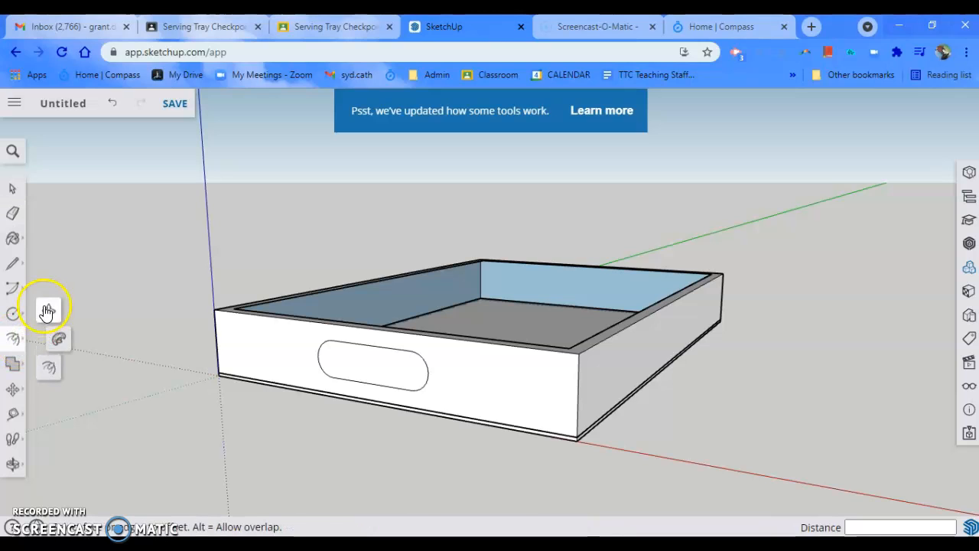
pyautogui.click(47, 313)
pyautogui.click(339, 371)
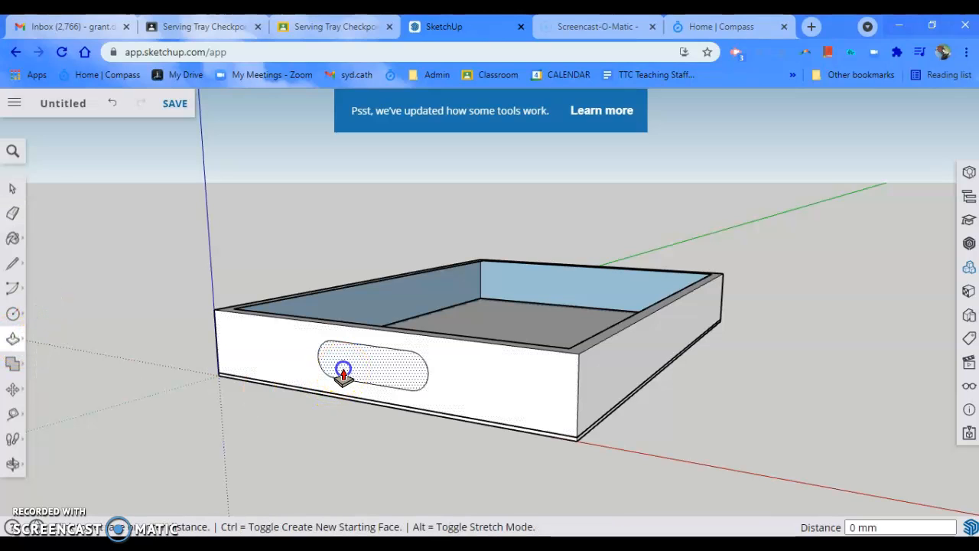
pyautogui.click(336, 321)
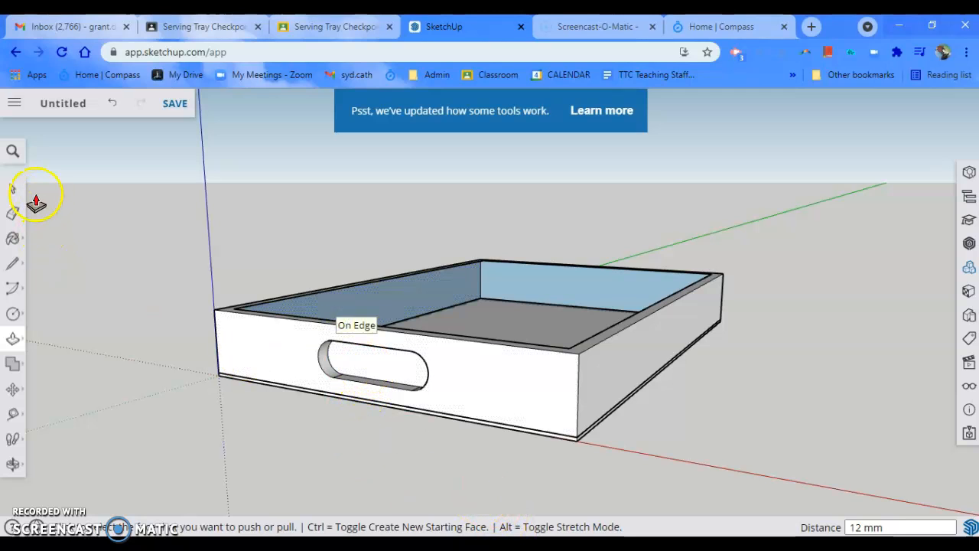
pyautogui.click(13, 188)
pyautogui.click(361, 363)
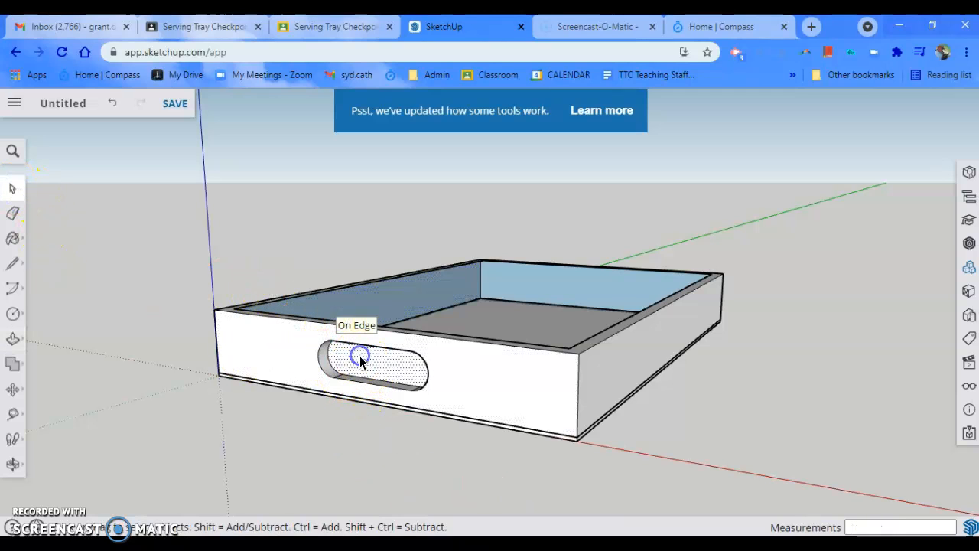
pyautogui.press('Delete')
pyautogui.click(327, 390)
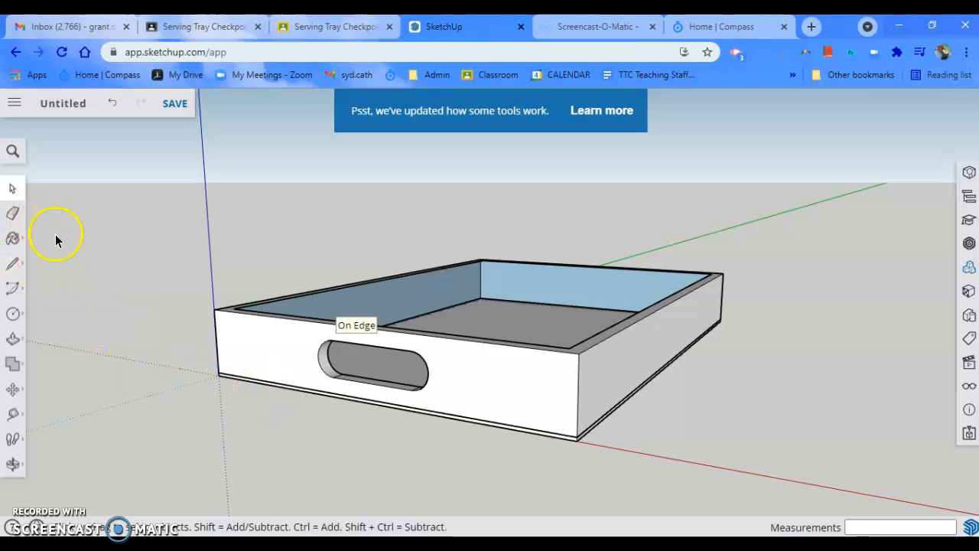
# Select the front slot's outline edges and copy them 500 mm along the green axis to the opposite end wall
pyautogui.click(385, 348)
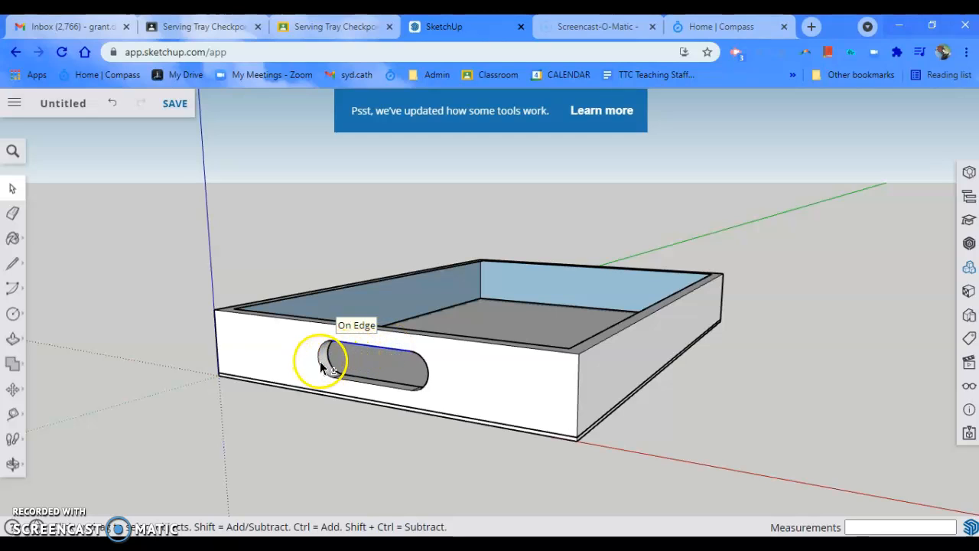
pyautogui.keyDown('shift'); pyautogui.click(366, 388); pyautogui.keyUp('shift')
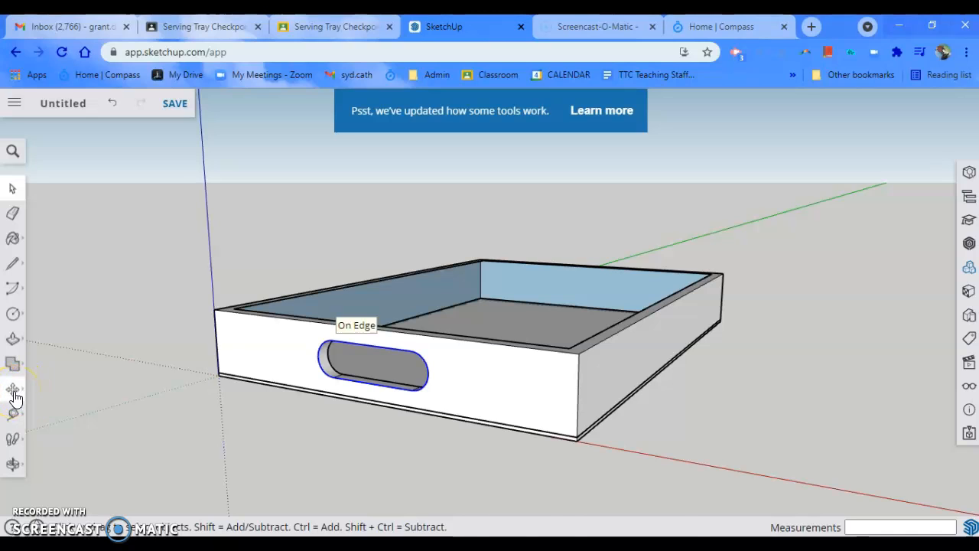
pyautogui.click(13, 391)
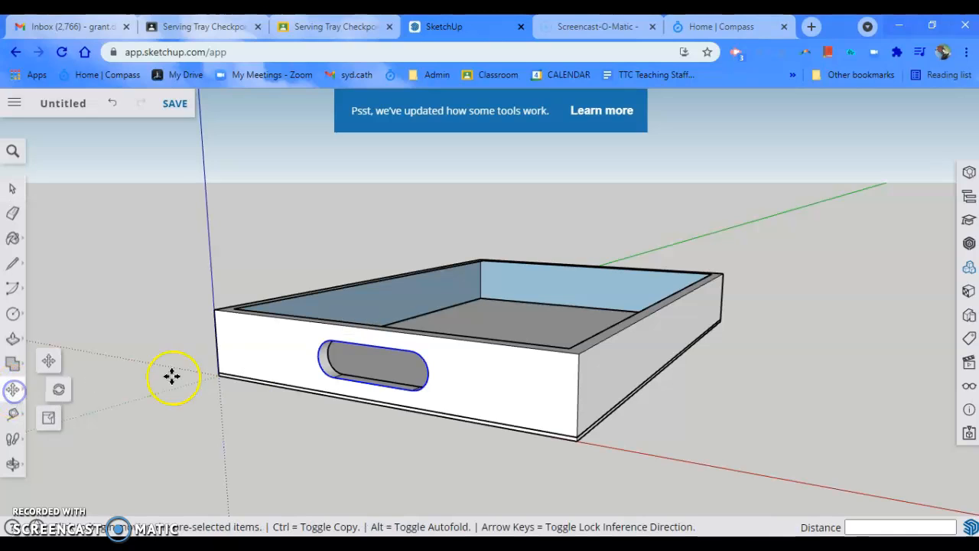
pyautogui.click(366, 346)
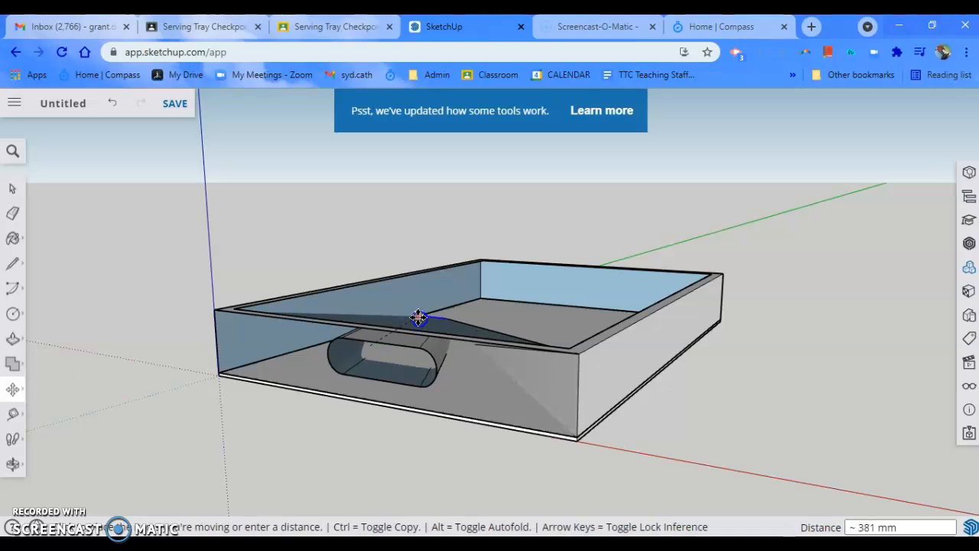
pyautogui.press('ctrl')
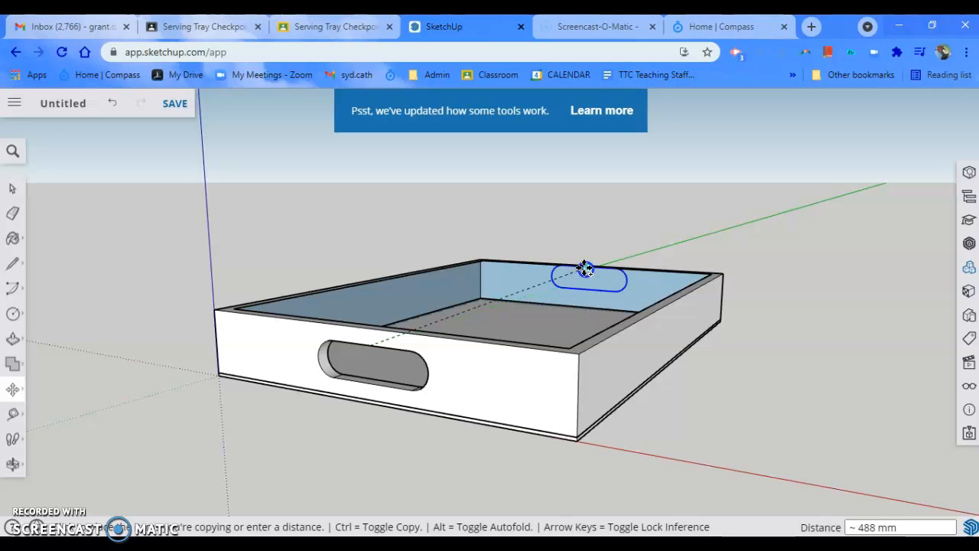
pyautogui.write('500')
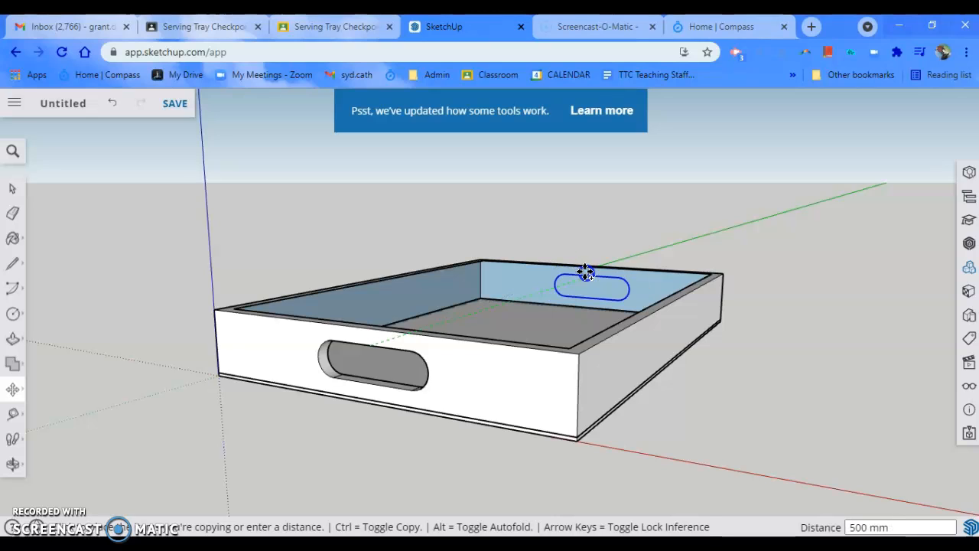
pyautogui.press('Return')
pyautogui.click(840, 281)
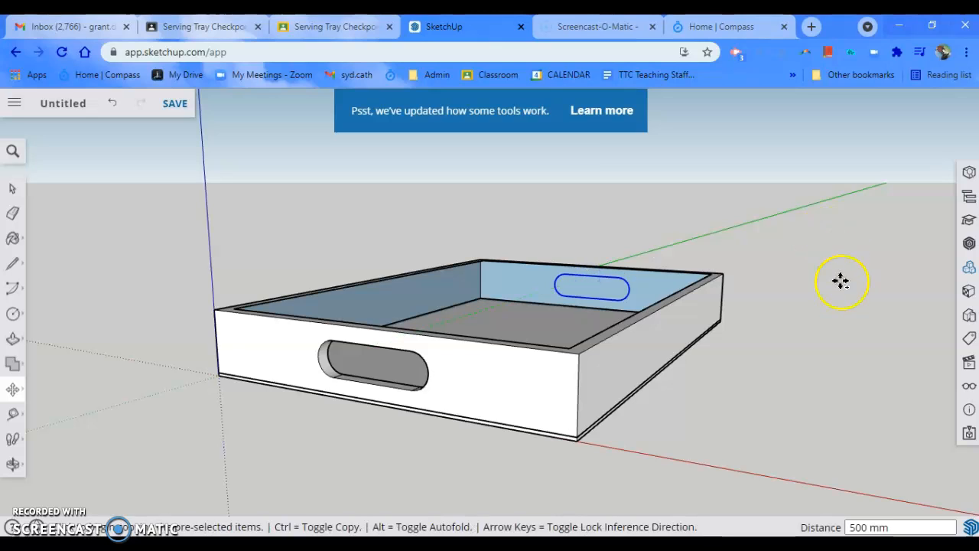
# Try to push the copied slot face through the opposite end wall from the inside
pyautogui.click(12, 189)
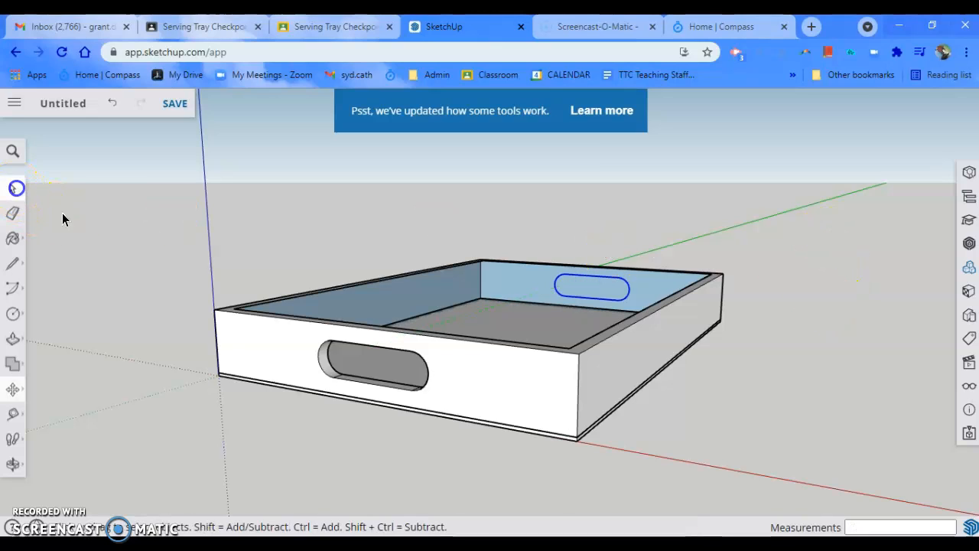
pyautogui.click(13, 339)
pyautogui.click(604, 305)
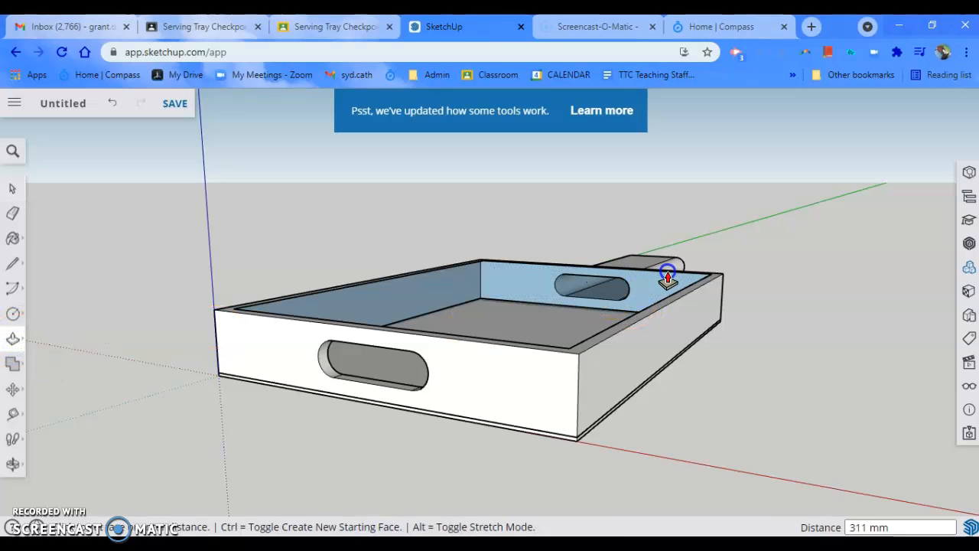
pyautogui.moveTo(733, 289); pyautogui.dragTo(723, 288)
pyautogui.scroll(8, 723, 289)
pyautogui.scroll(-5, 639, 289)
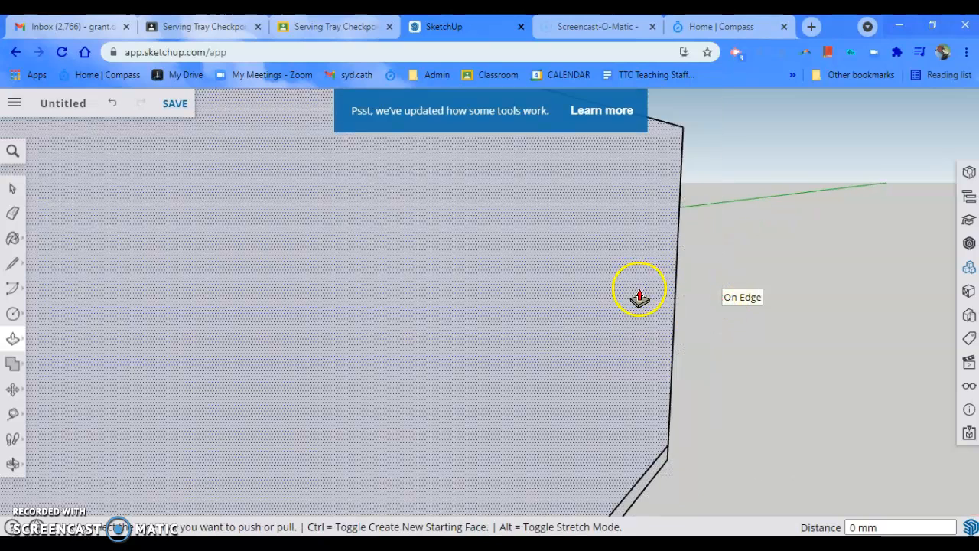
pyautogui.moveTo(357, 365); pyautogui.dragTo(372, 455, button='middle')
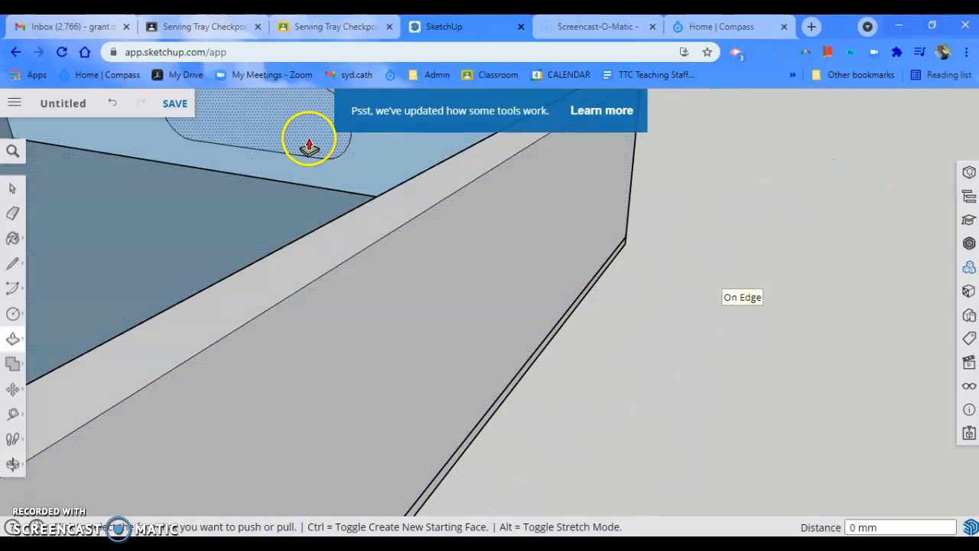
pyautogui.moveTo(309, 146); pyautogui.dragTo(256, 301, button='middle')
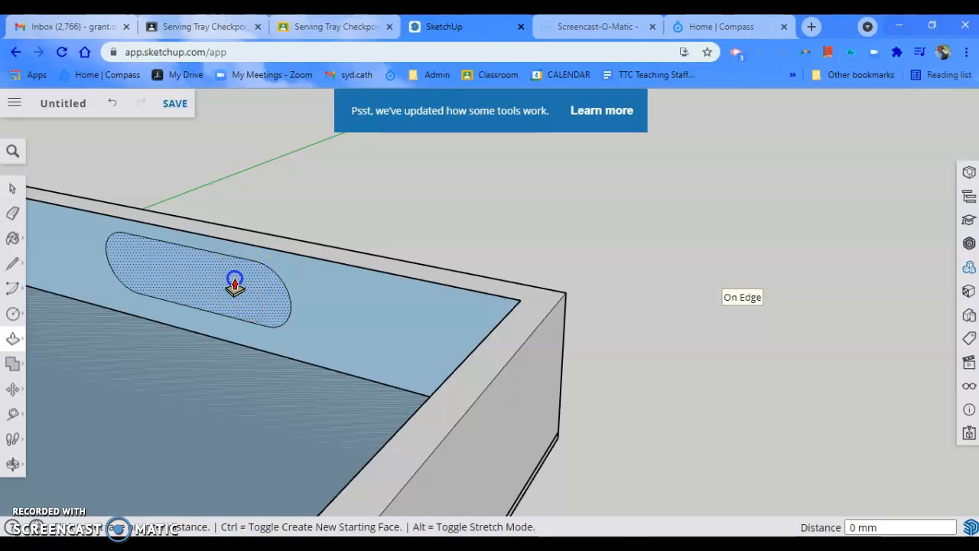
pyautogui.click(266, 235)
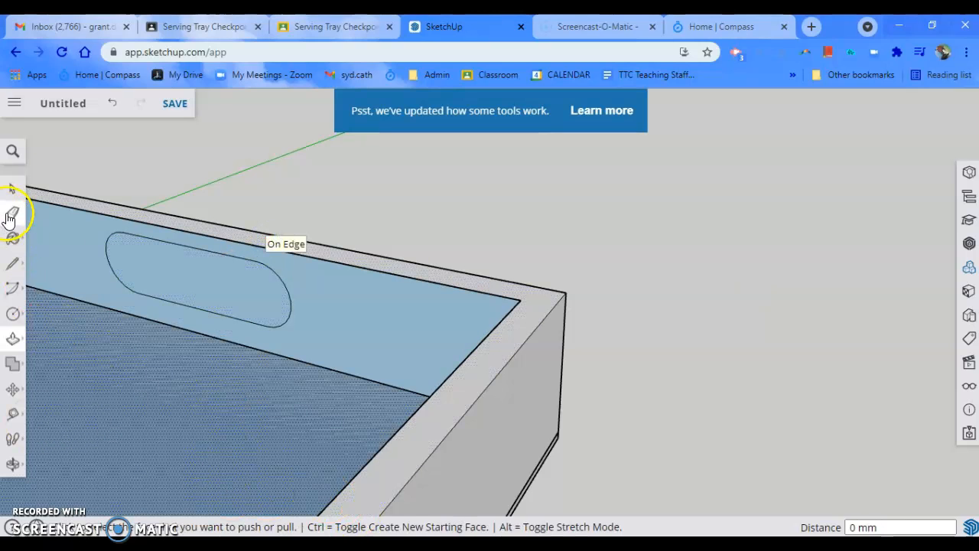
pyautogui.click(11, 216)
pyautogui.moveTo(206, 290)
pyautogui.mouseDown(button='middle')
pyautogui.moveTo(122, 411)
pyautogui.moveTo(173, 345)
pyautogui.mouseUp(button='middle')
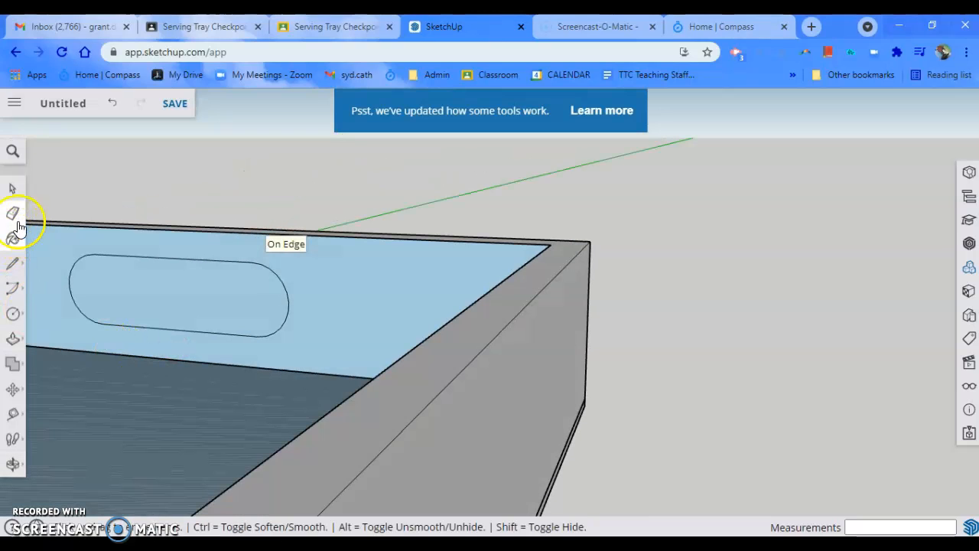
pyautogui.click(12, 338)
pyautogui.moveTo(92, 314); pyautogui.dragTo(160, 228)
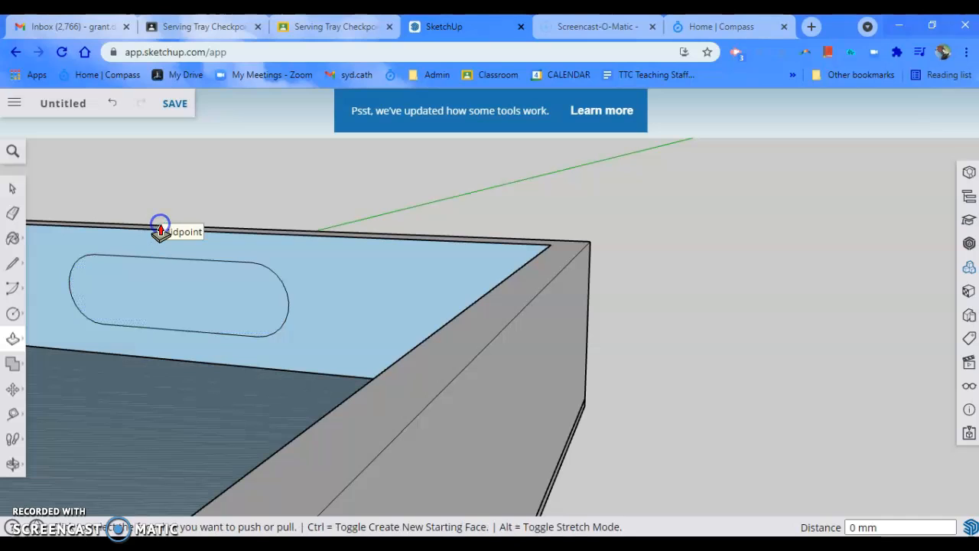
pyautogui.click(114, 222)
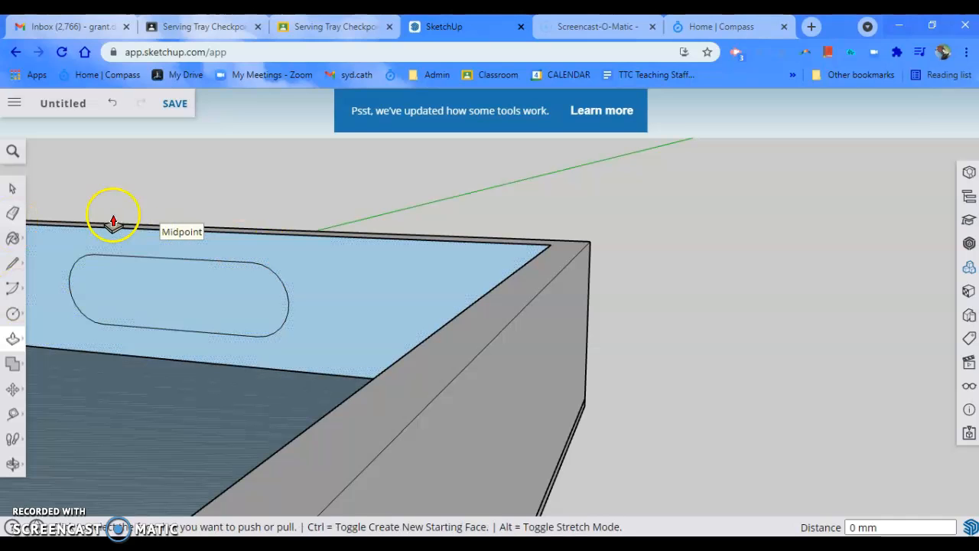
# Erase the copied slot outline from the inner face of the opposite end wall
pyautogui.click(15, 216)
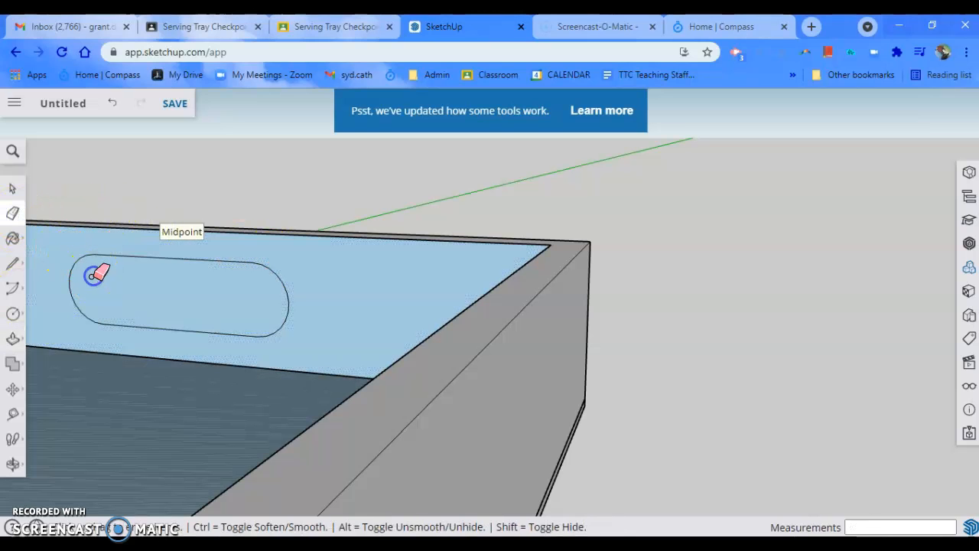
pyautogui.moveTo(244, 293)
pyautogui.mouseDown()
pyautogui.moveTo(278, 280)
pyautogui.moveTo(267, 266)
pyautogui.mouseUp()
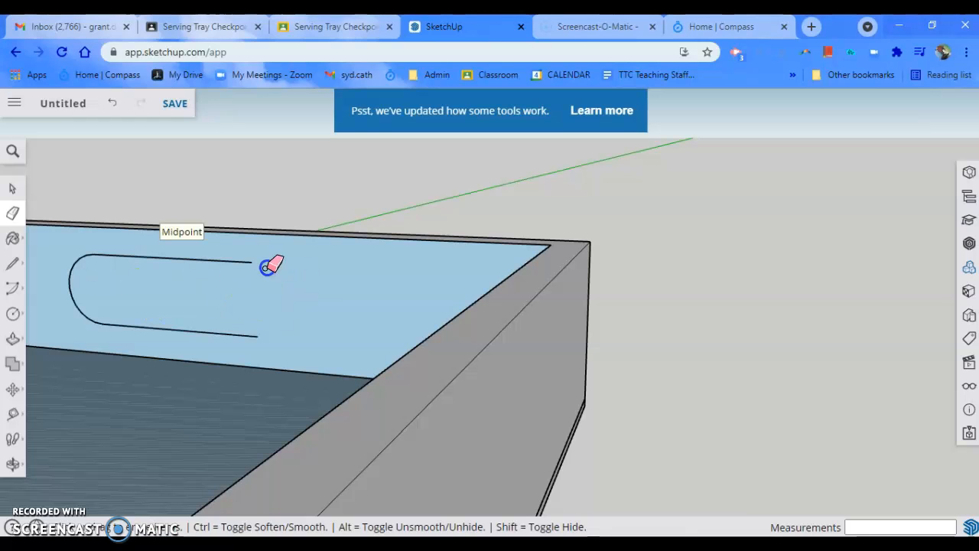
pyautogui.moveTo(196, 256)
pyautogui.mouseDown()
pyautogui.moveTo(81, 273)
pyautogui.moveTo(118, 341)
pyautogui.moveTo(144, 324)
pyautogui.mouseUp()
# Place a vertical guide at the midpoint and a horizontal guide at 30 mm, mid-height, on the opposite end wall's outer face
pyautogui.scroll(-5, 97, 347)
pyautogui.moveTo(222, 369)
pyautogui.mouseDown(button='middle')
pyautogui.moveTo(330, 405)
pyautogui.moveTo(498, 424)
pyautogui.mouseUp(button='middle')
pyautogui.moveTo(277, 430); pyautogui.dragTo(34, 389, button='middle')
pyautogui.moveTo(358, 285)
pyautogui.mouseDown(button='middle')
pyautogui.moveTo(329, 343)
pyautogui.moveTo(219, 454)
pyautogui.moveTo(216, 367)
pyautogui.mouseUp(button='middle')
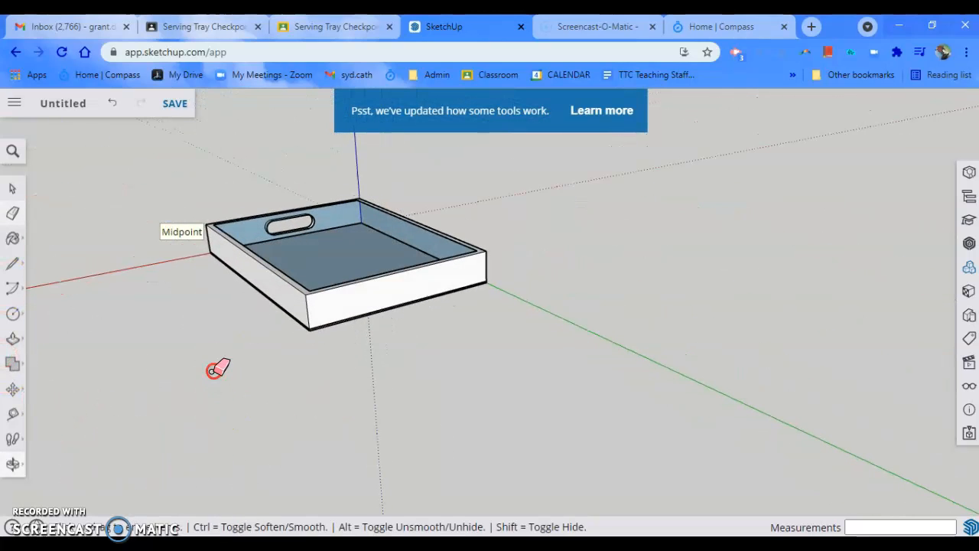
pyautogui.scroll(3, 223, 374)
pyautogui.click(58, 172)
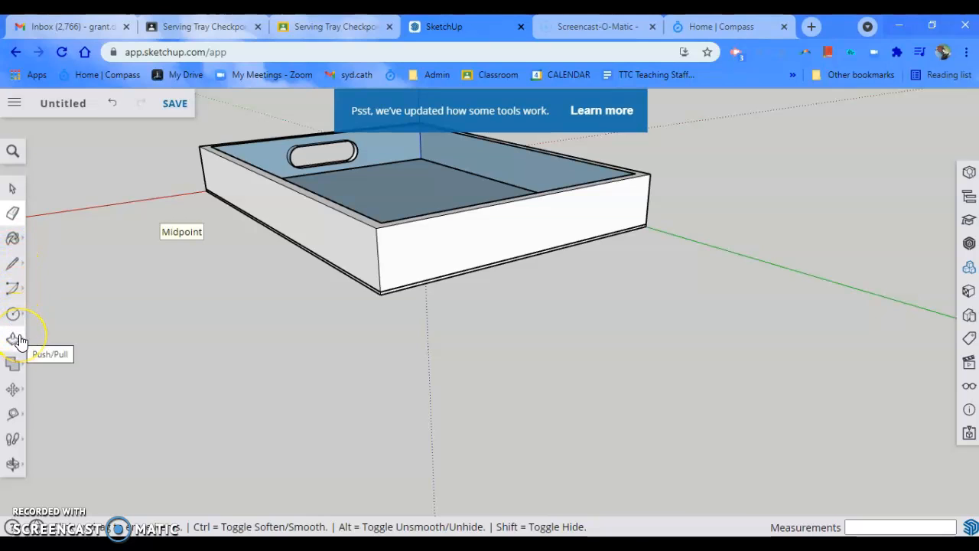
pyautogui.click(16, 416)
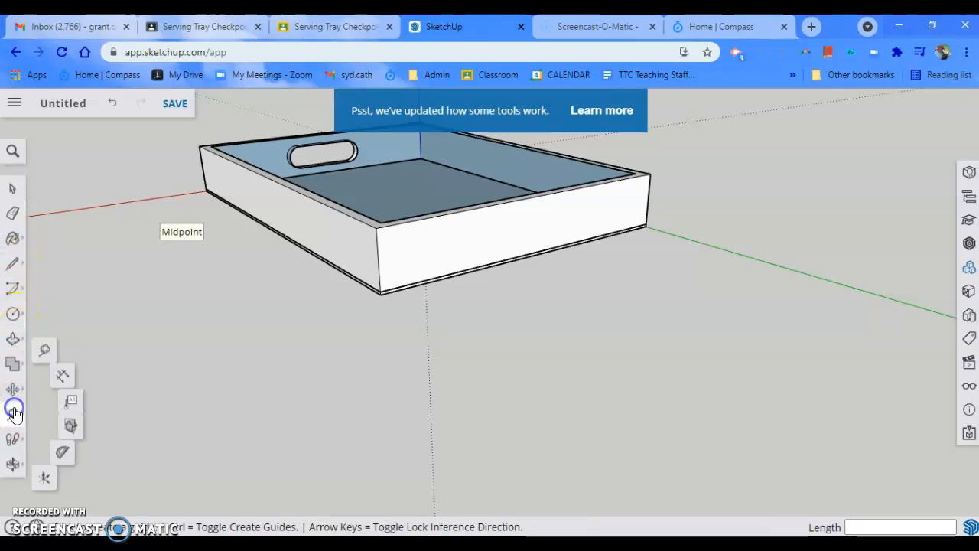
pyautogui.moveTo(410, 230); pyautogui.dragTo(545, 200)
pyautogui.click(555, 192)
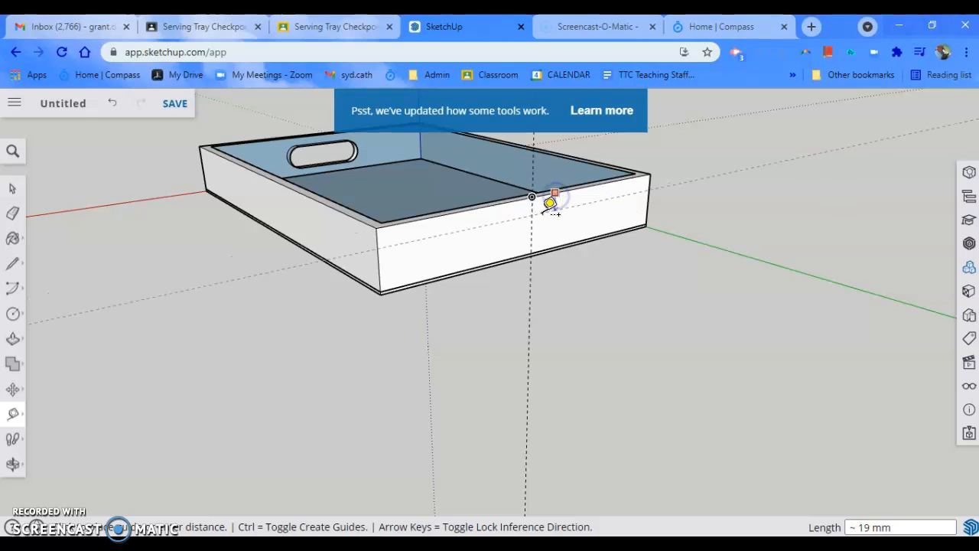
pyautogui.click(649, 201)
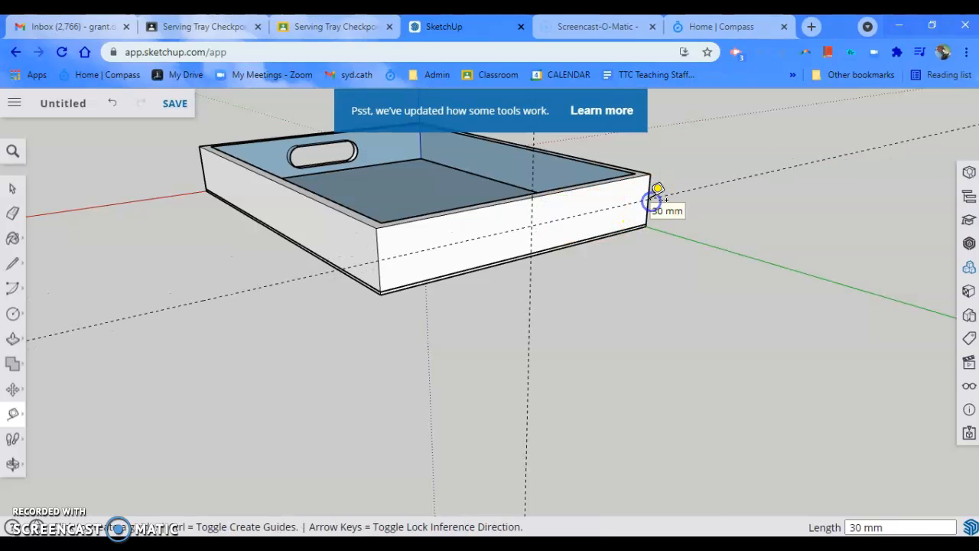
# Place two more vertical guides on the opposite end wall, 80 mm apart with one on each side of the centre guide
pyautogui.click(533, 242)
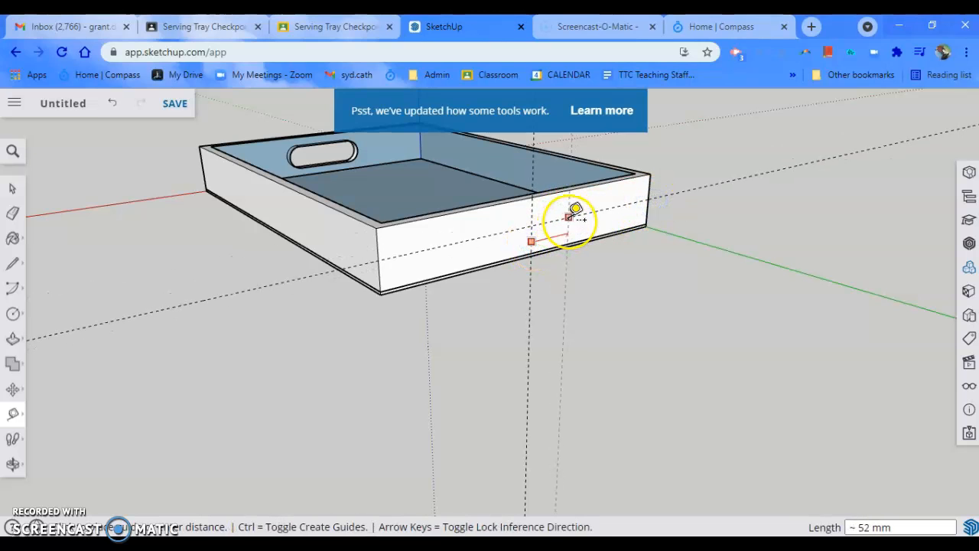
pyautogui.press('Return')
pyautogui.click(561, 206)
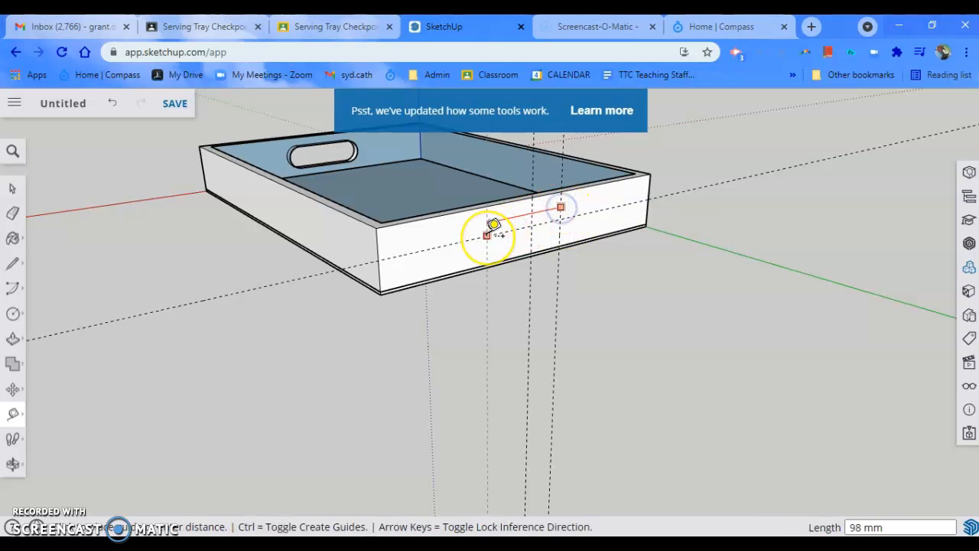
pyautogui.write('80')
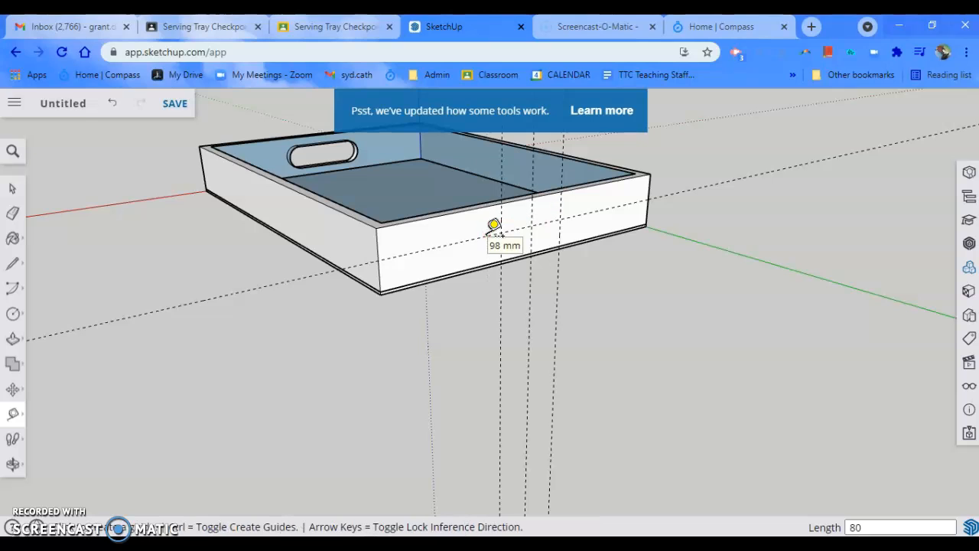
pyautogui.press('Return')
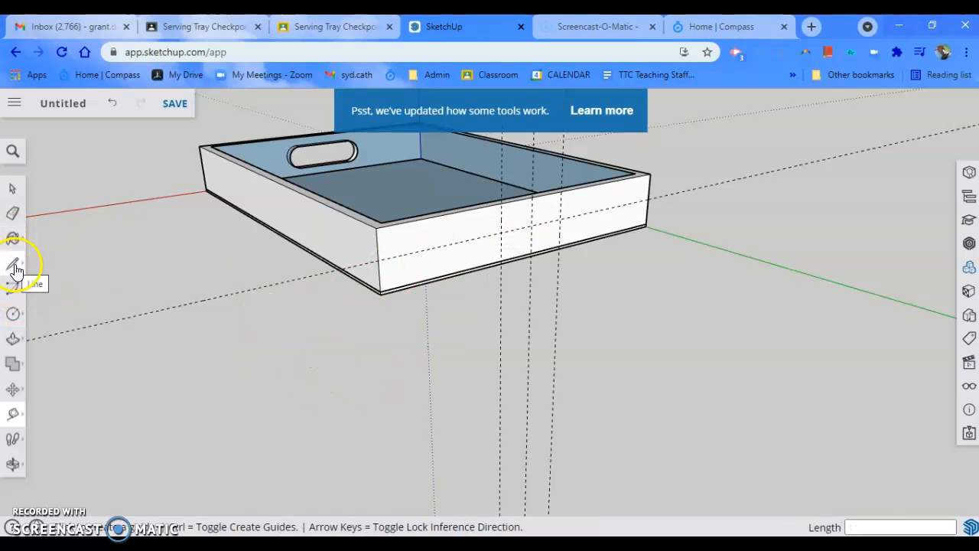
# Draw two circles of 16 mm radius on the opposite end wall, centred where the horizontal guide crosses the two outer vertical guides
pyautogui.click(13, 313)
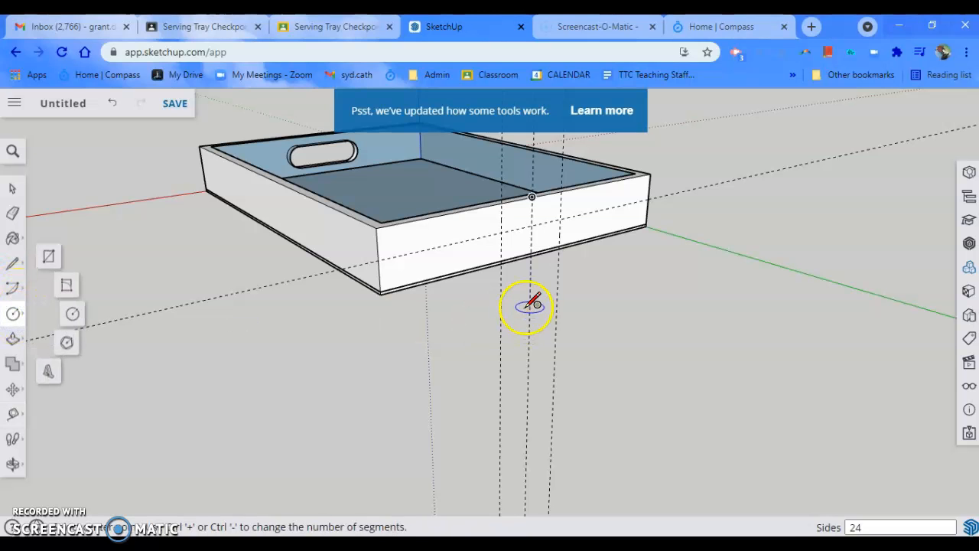
pyautogui.scroll(5, 531, 303)
pyautogui.keyDown('shift'); pyautogui.moveTo(494, 269); pyautogui.dragTo(486, 503, button='middle'); pyautogui.keyUp('shift')
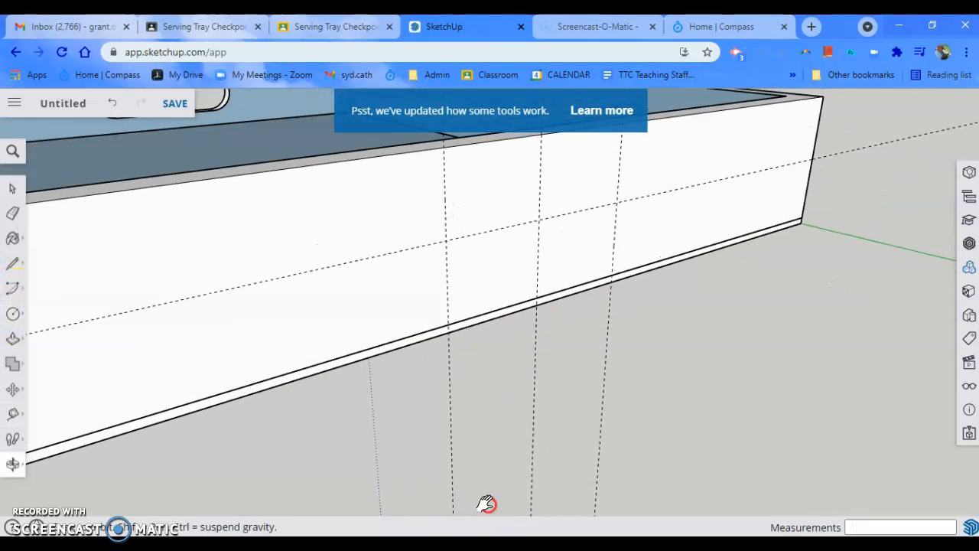
pyautogui.click(446, 241)
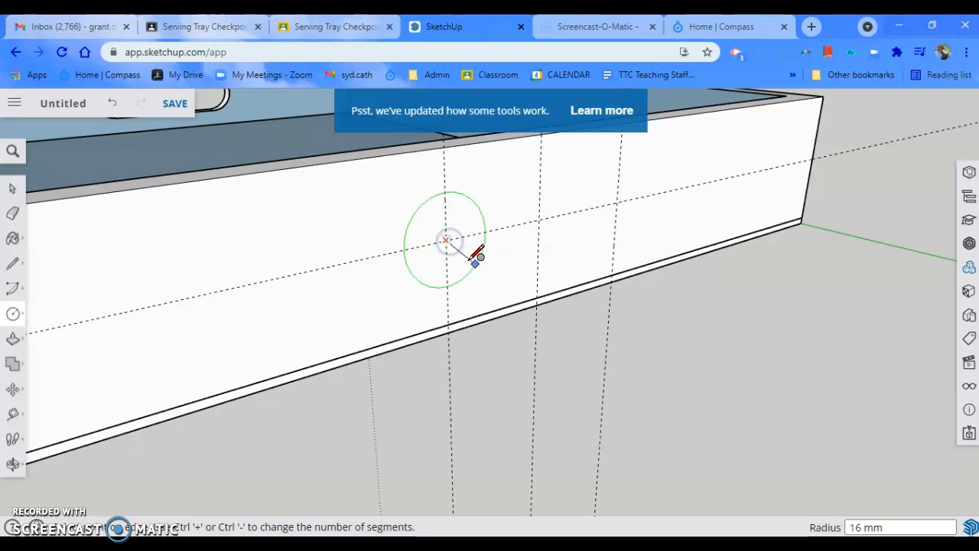
pyautogui.click(478, 255)
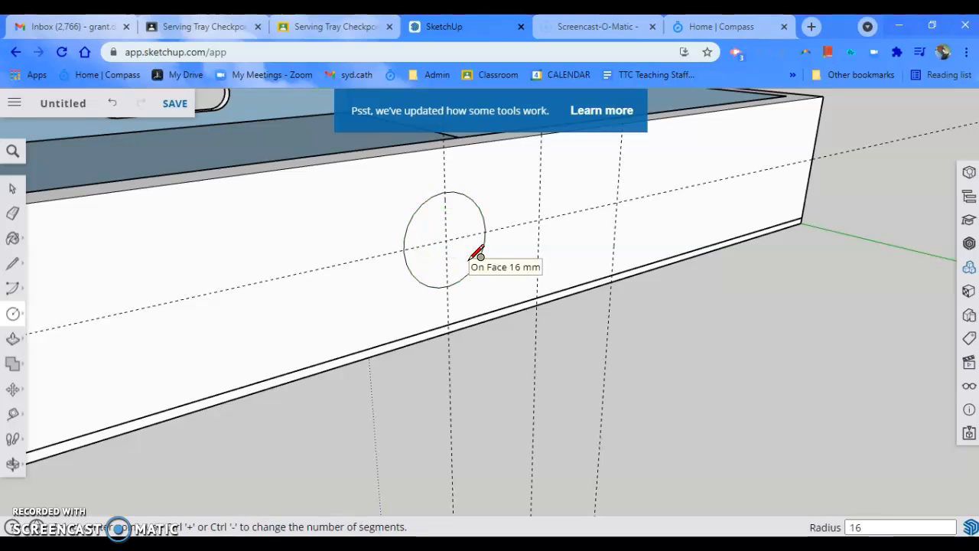
pyautogui.click(618, 205)
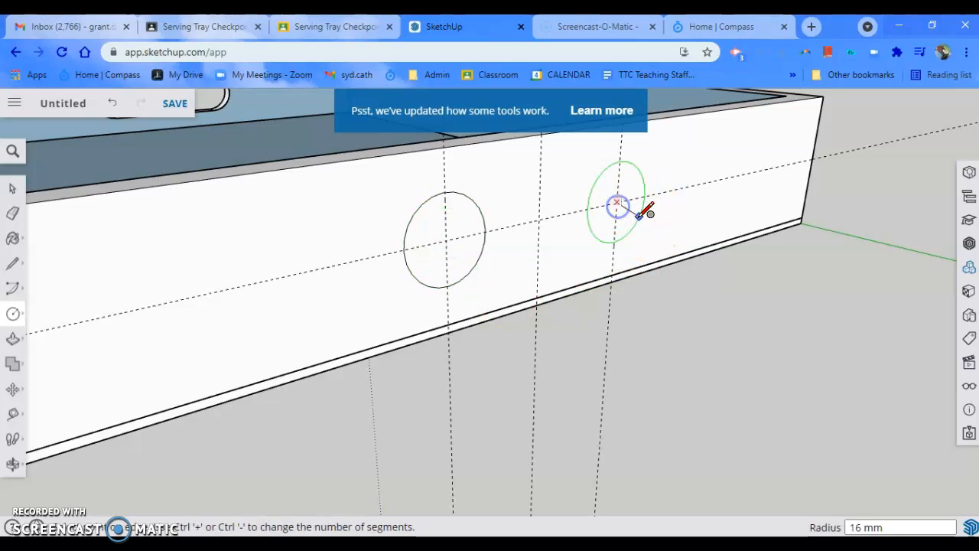
pyautogui.click(646, 211)
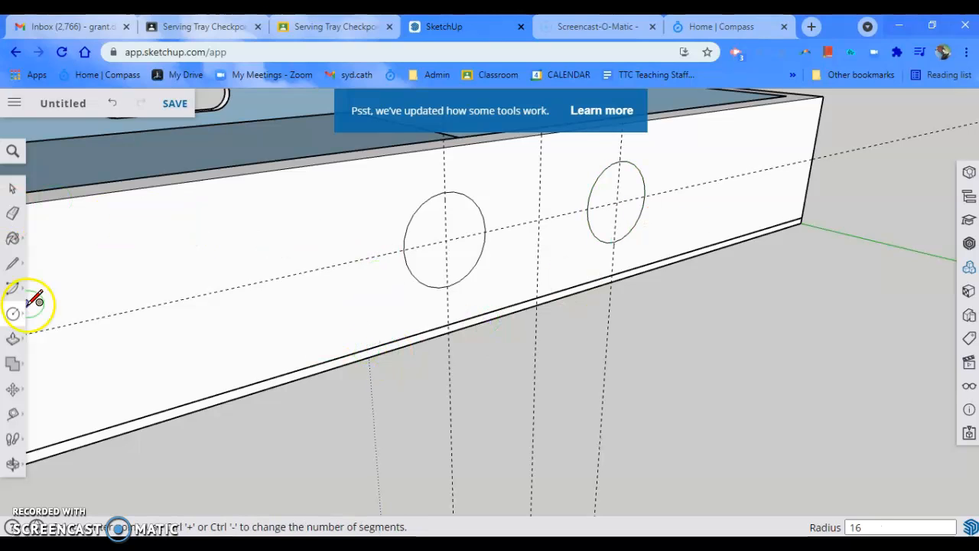
# Join the two circles with lines across their lower and upper points, and erase the inner arcs and the guides to leave a rounded slot outline
pyautogui.click(12, 264)
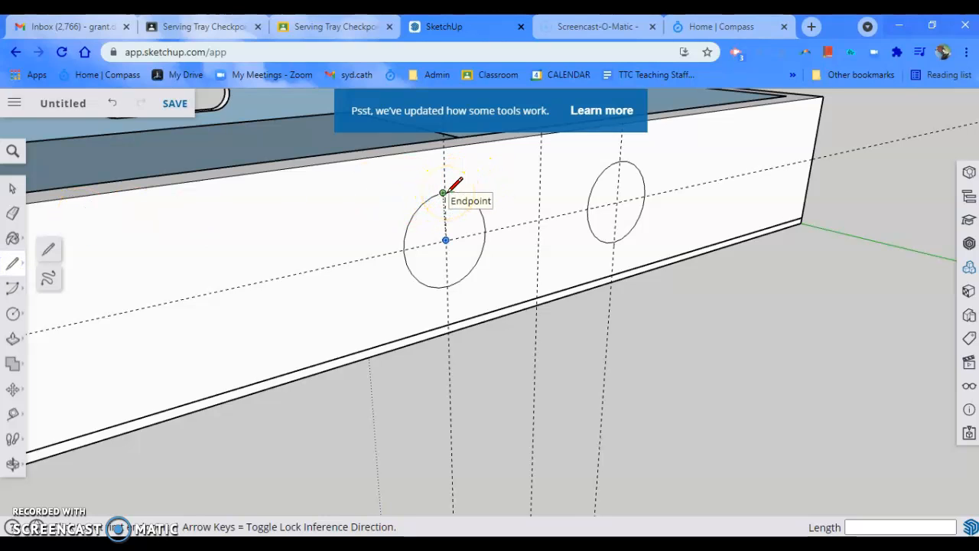
pyautogui.moveTo(454, 192)
pyautogui.mouseDown()
pyautogui.moveTo(538, 337)
pyautogui.moveTo(448, 284)
pyautogui.mouseUp()
pyautogui.click(449, 285)
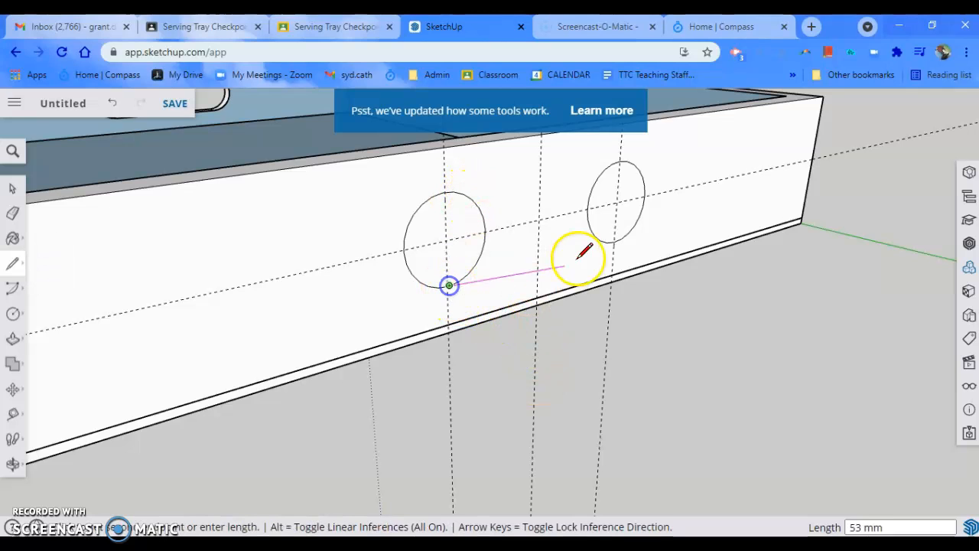
pyautogui.moveTo(619, 160); pyautogui.dragTo(443, 193)
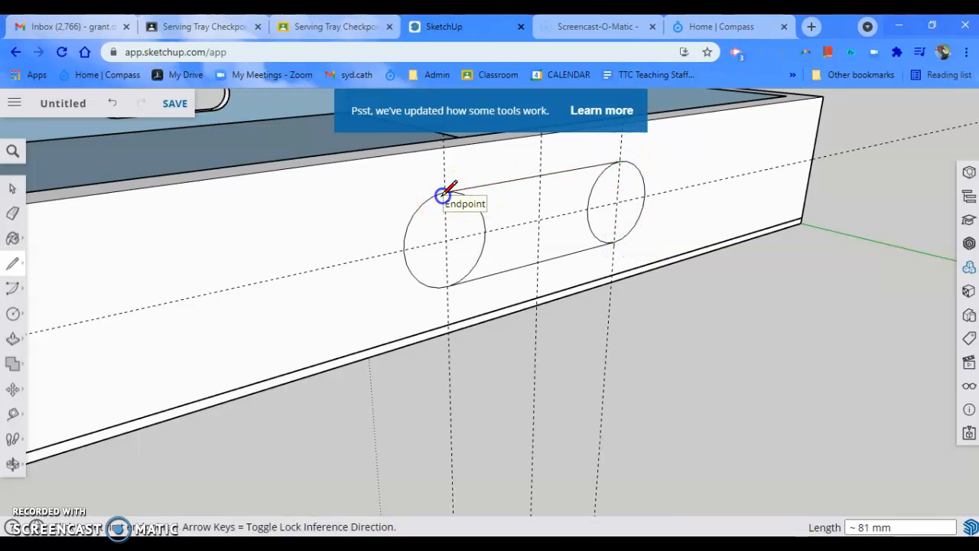
pyautogui.click(18, 214)
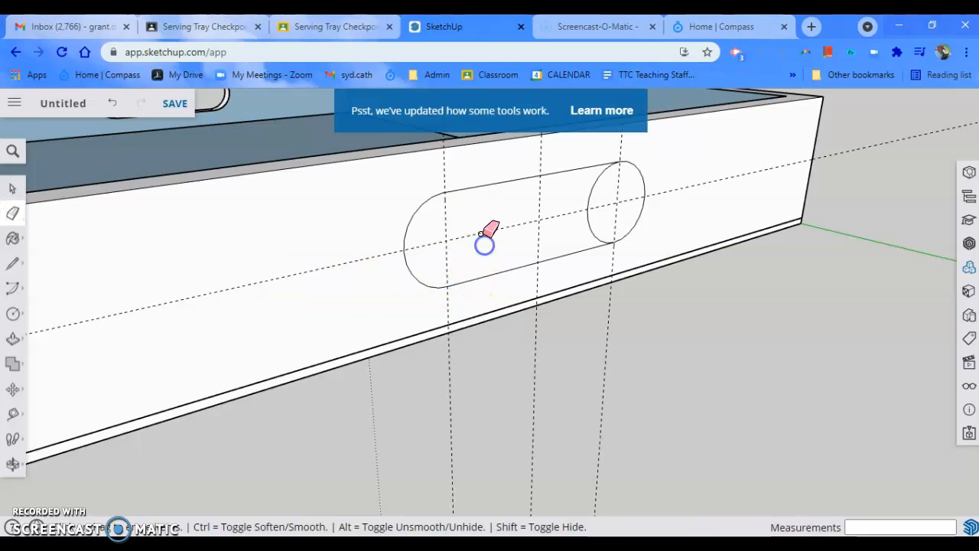
pyautogui.moveTo(440, 236)
pyautogui.mouseDown()
pyautogui.moveTo(525, 234)
pyautogui.moveTo(603, 199)
pyautogui.mouseUp()
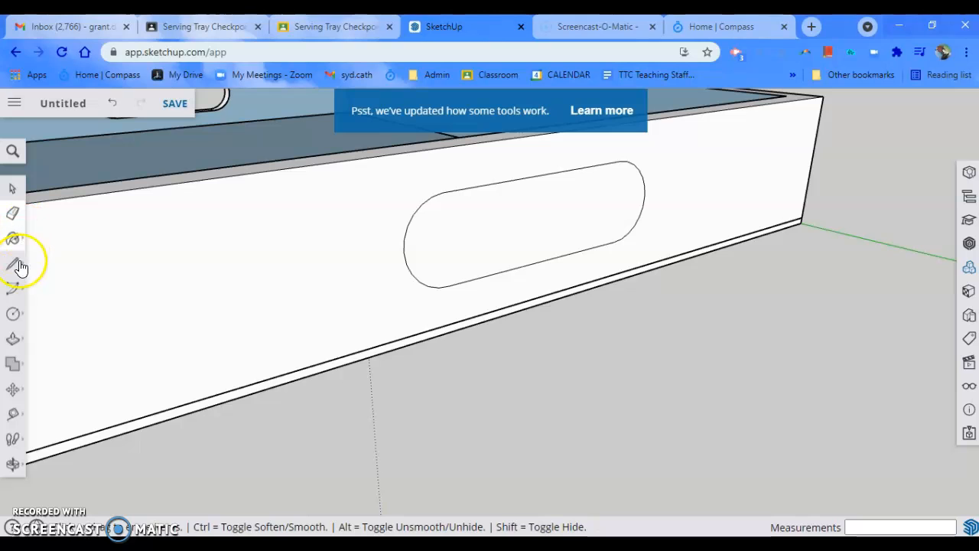
# Push the rounded slot face 12 mm into the opposite end wall from the outside
pyautogui.click(13, 338)
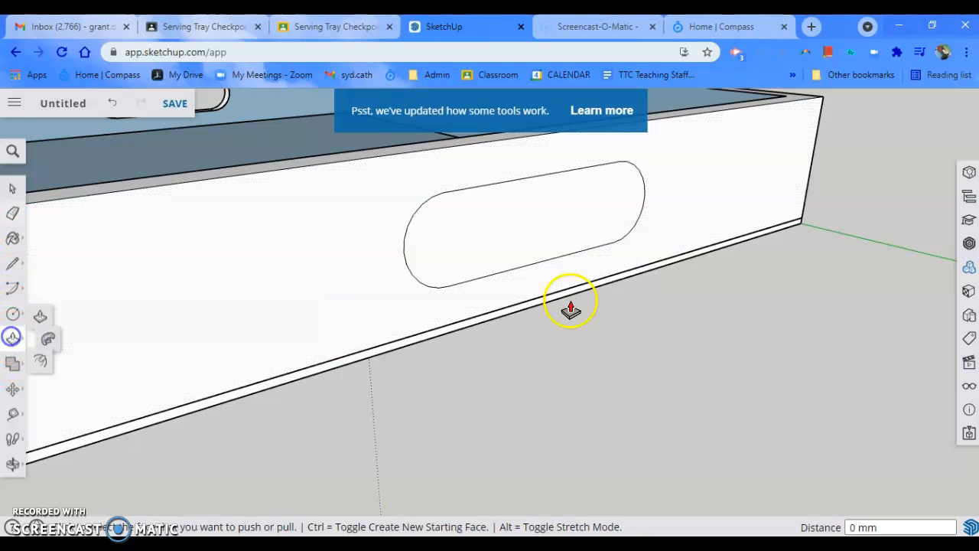
pyautogui.moveTo(484, 246); pyautogui.dragTo(369, 160)
pyautogui.moveTo(408, 437); pyautogui.dragTo(173, 254, button='middle')
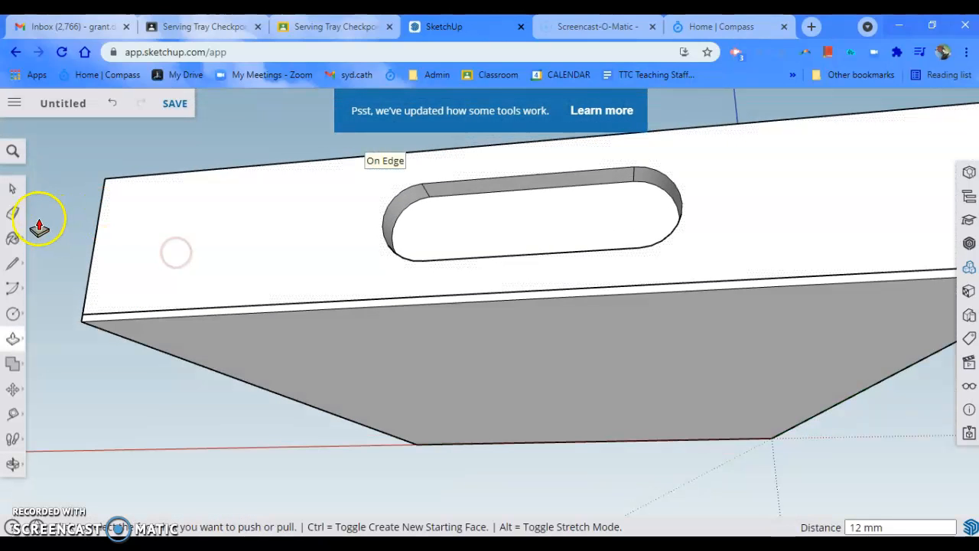
# Select the recessed face of the pushed slot and examine it from inside the tray
pyautogui.click(13, 215)
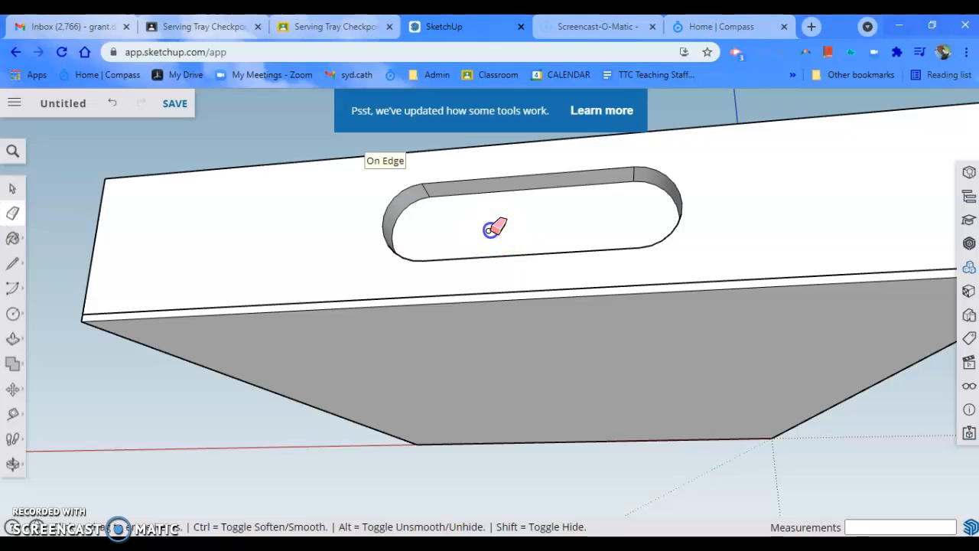
pyautogui.click(11, 189)
pyautogui.click(484, 231)
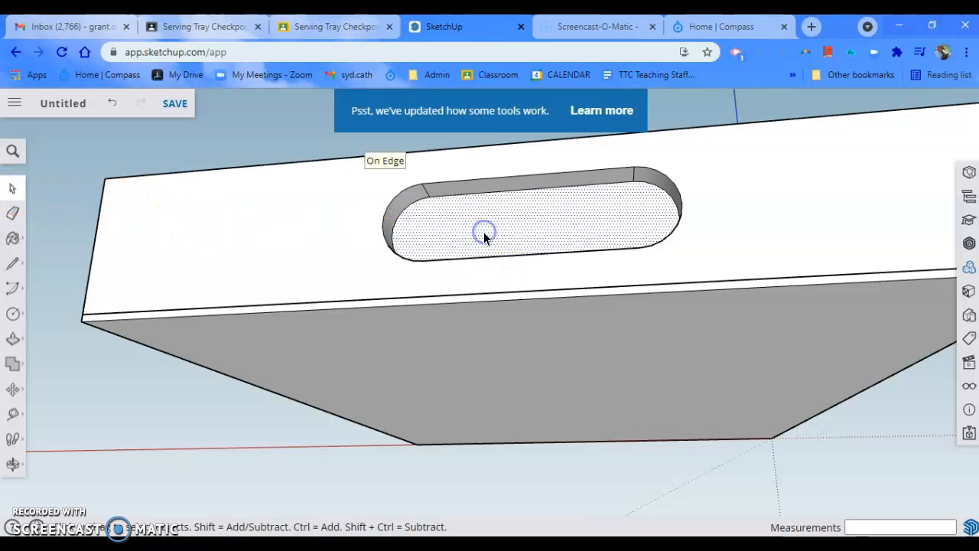
pyautogui.click(12, 217)
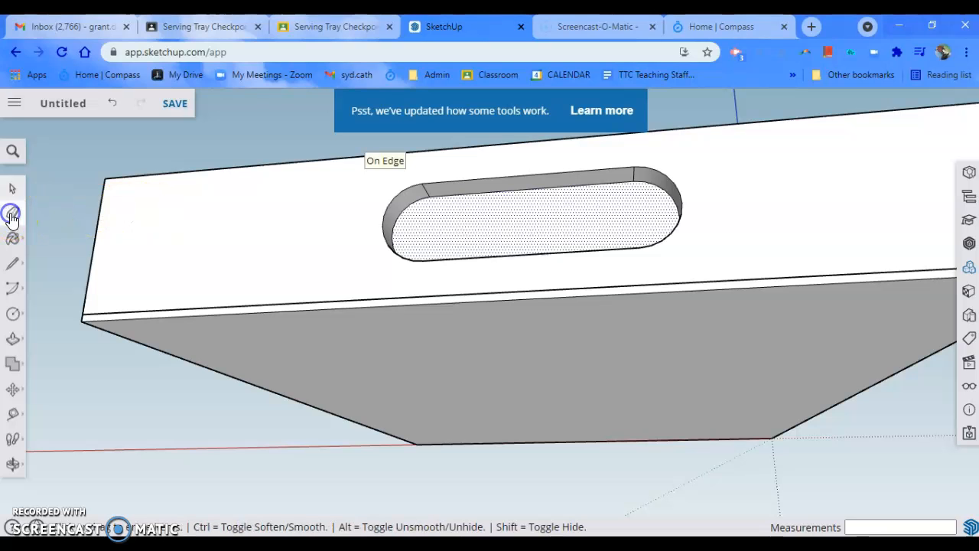
pyautogui.moveTo(447, 210)
pyautogui.mouseDown(button='middle')
pyautogui.moveTo(441, 258)
pyautogui.moveTo(821, 415)
pyautogui.moveTo(611, 397)
pyautogui.moveTo(706, 378)
pyautogui.moveTo(612, 424)
pyautogui.moveTo(548, 439)
pyautogui.moveTo(689, 383)
pyautogui.mouseUp(button='middle')
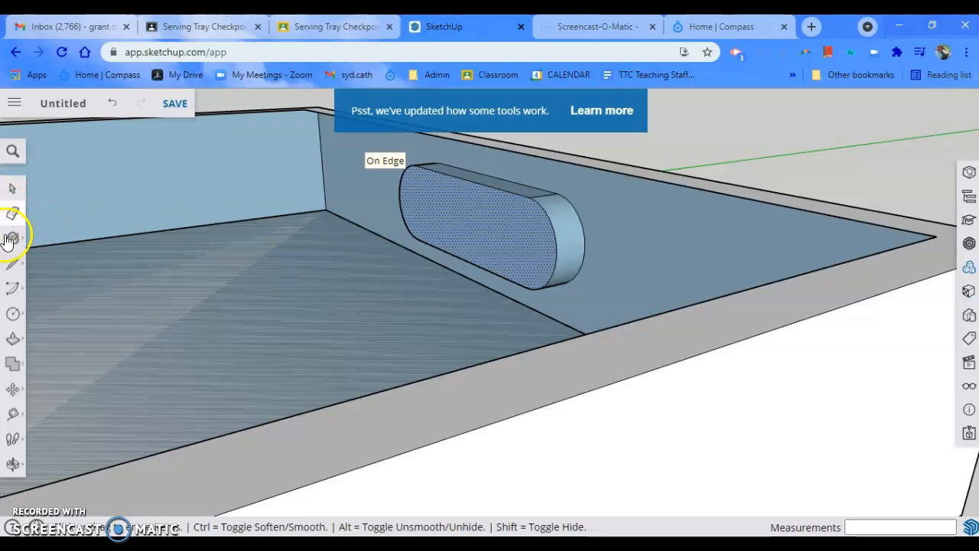
# Draw a 60 mm vertical line from the end wall's inner top corner down to the base
pyautogui.click(13, 268)
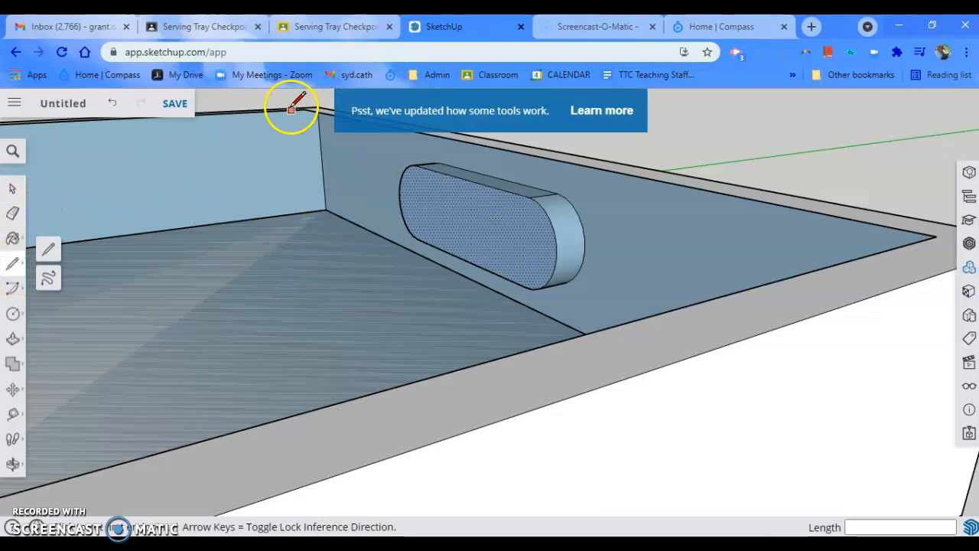
pyautogui.scroll(3, 306, 145)
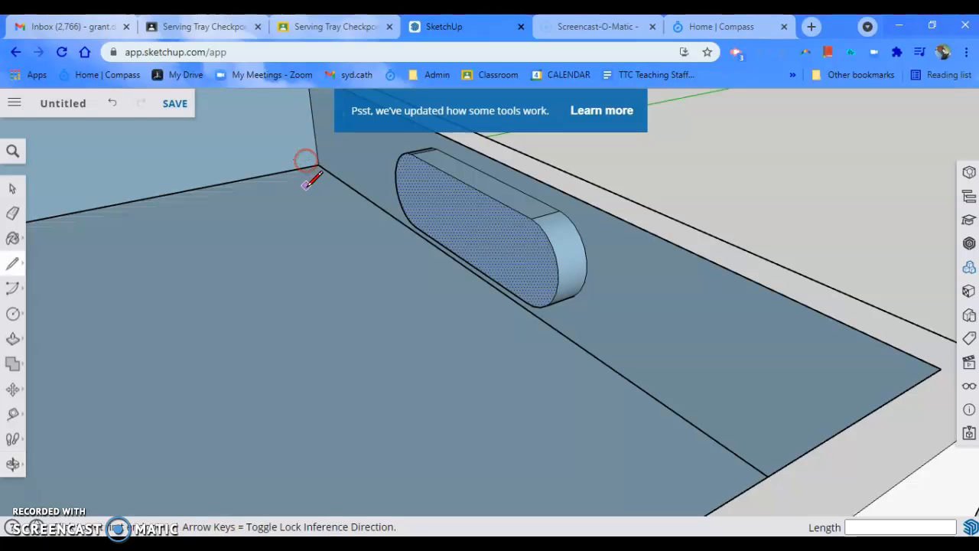
pyautogui.scroll(2, 312, 177)
pyautogui.scroll(-3, 340, 147)
pyautogui.scroll(-2, 325, 171)
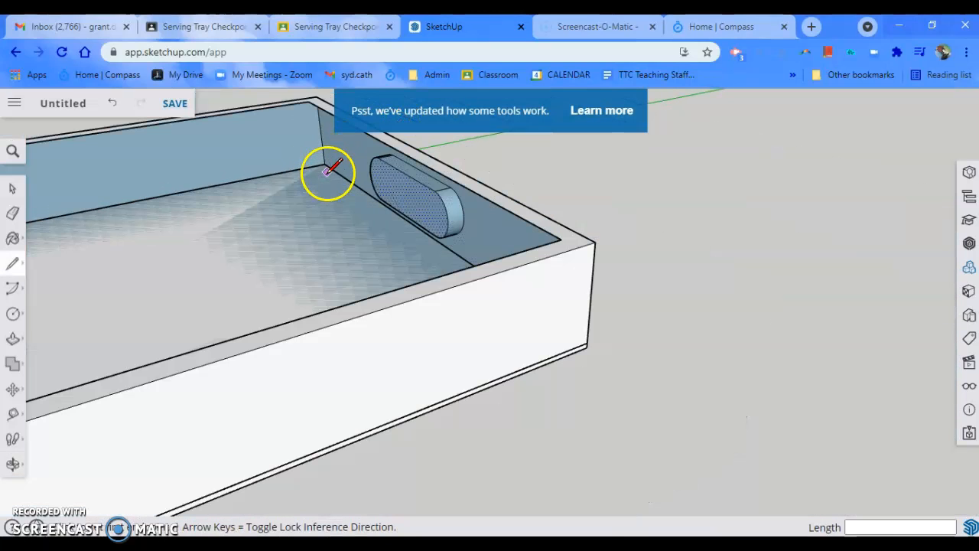
pyautogui.click(308, 100)
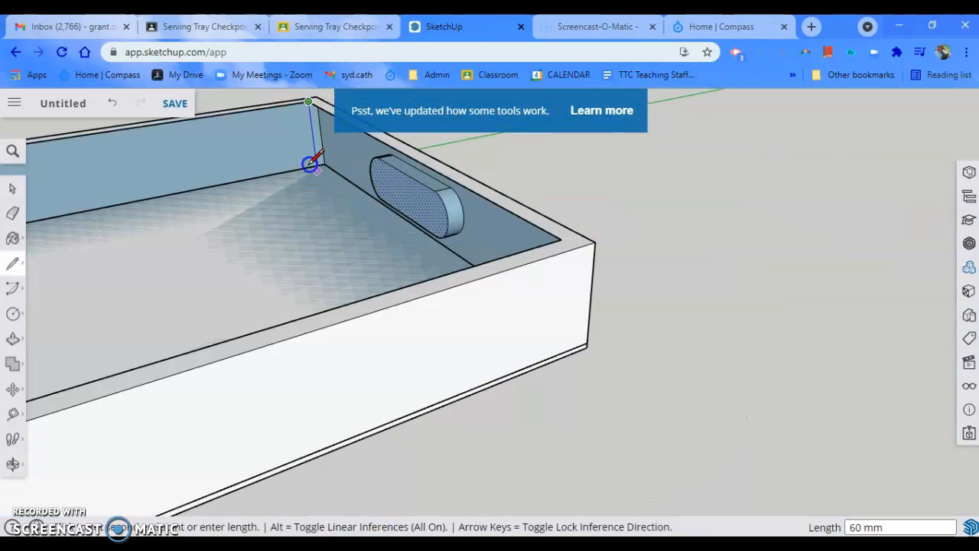
pyautogui.click(312, 172)
pyautogui.middleClick(220, 258)
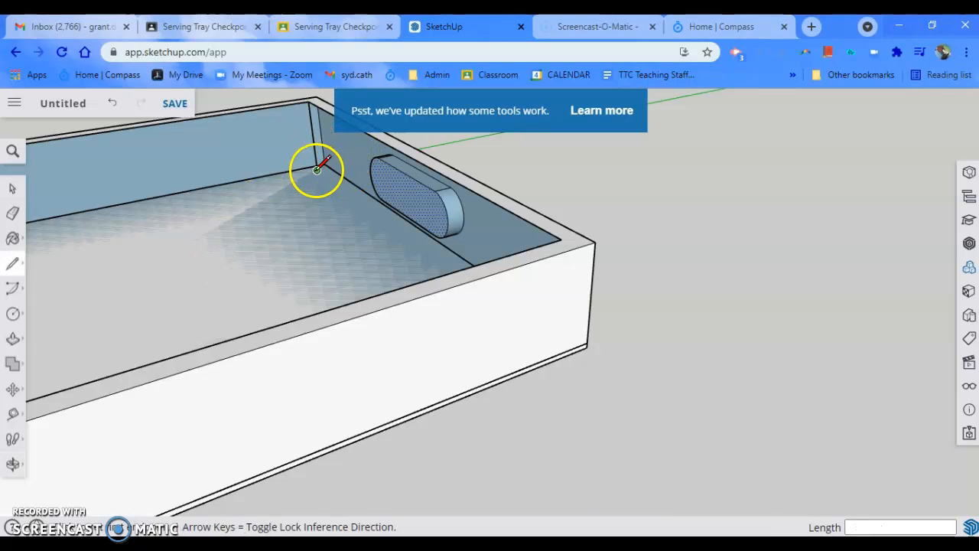
# Draw a matching vertical line at the end wall's other inner corner and join both lower ends with a 336 mm line along the base
pyautogui.moveTo(241, 380); pyautogui.dragTo(798, 240, button='middle')
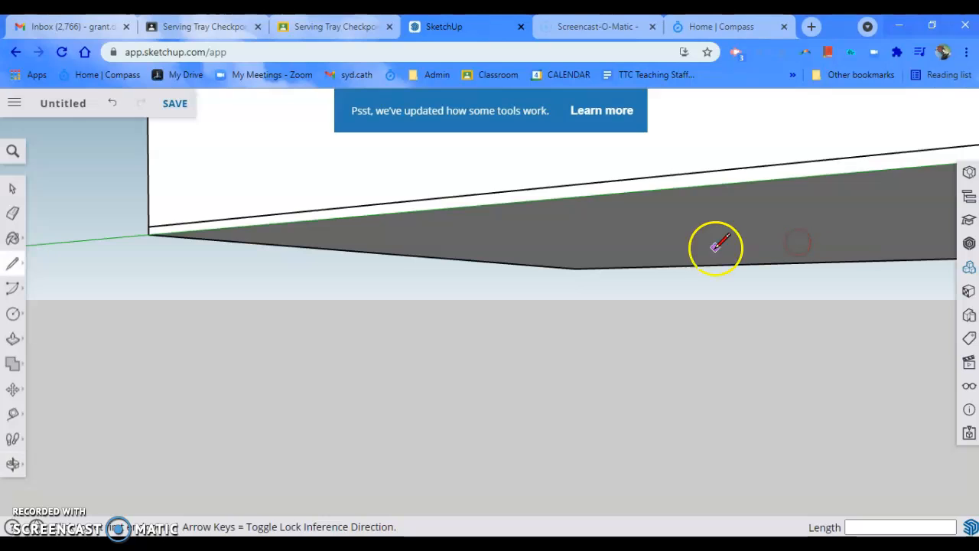
pyautogui.moveTo(635, 228); pyautogui.dragTo(579, 374, button='middle')
pyautogui.scroll(-3, 667, 208)
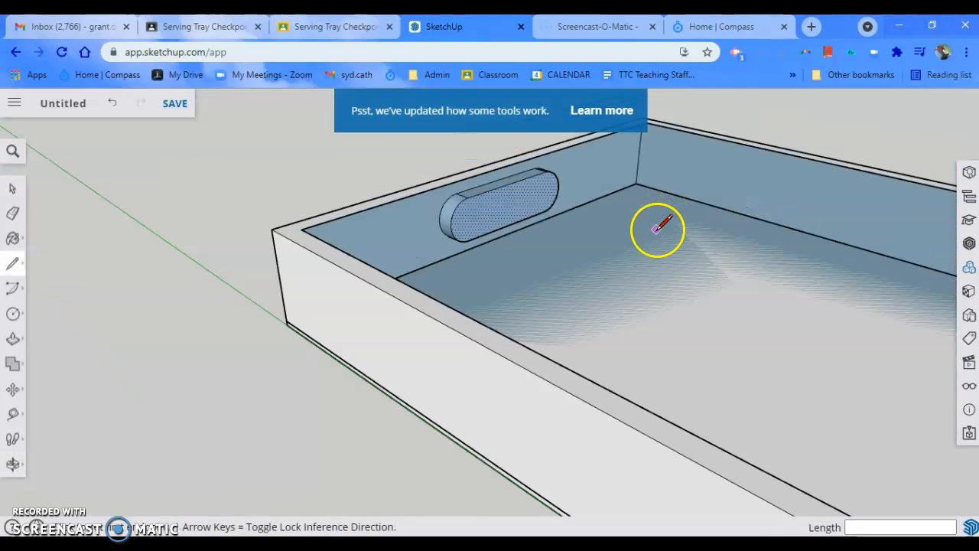
pyautogui.scroll(-2, 658, 230)
pyautogui.moveTo(654, 148); pyautogui.dragTo(650, 199)
pyautogui.click(642, 197)
pyautogui.moveTo(532, 294); pyautogui.dragTo(162, 291, button='middle')
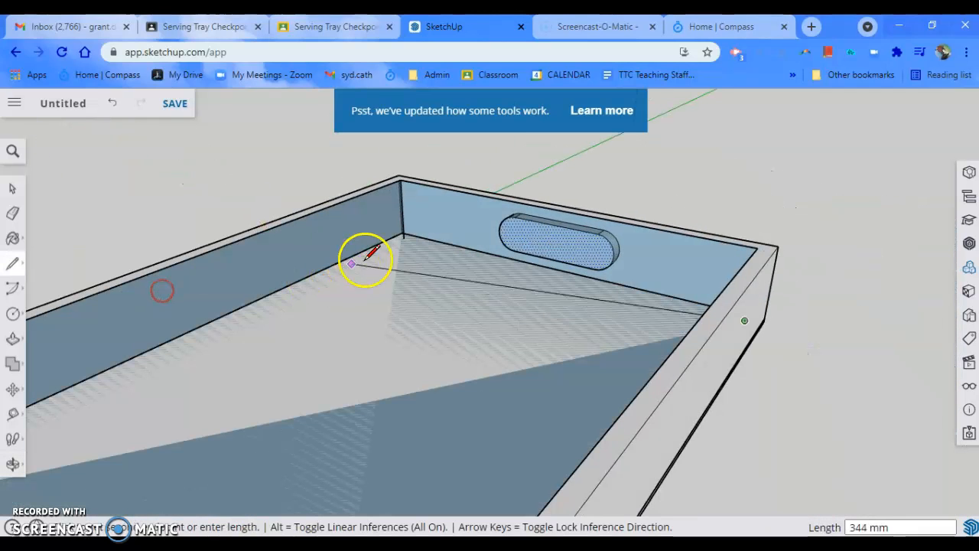
pyautogui.click(409, 238)
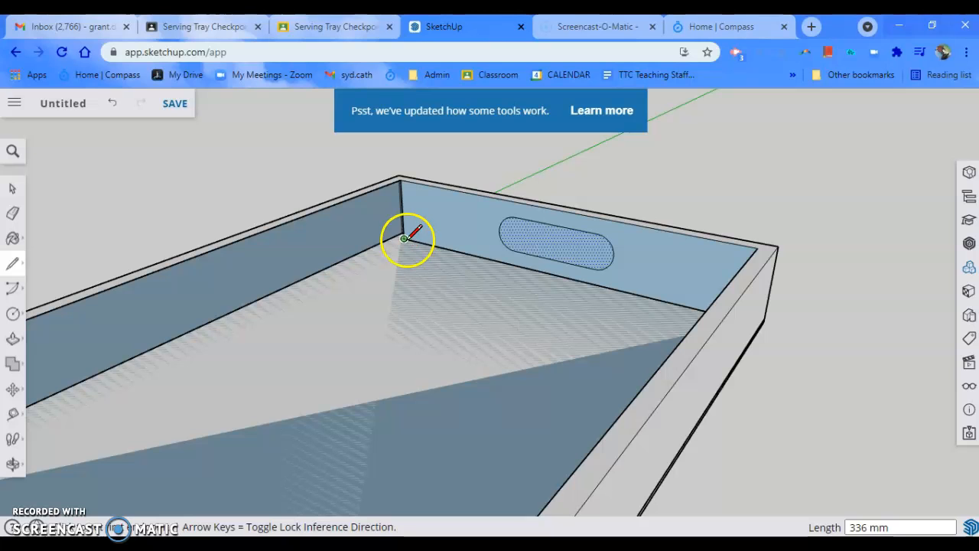
# Close the first slotted end wall's inner face with vertical lines at both inner corners, the first 60 mm long, and a line along the base
pyautogui.moveTo(379, 266)
pyautogui.mouseDown(button='middle')
pyautogui.moveTo(192, 293)
pyautogui.moveTo(711, 219)
pyautogui.moveTo(356, 299)
pyautogui.moveTo(284, 295)
pyautogui.mouseUp(button='middle')
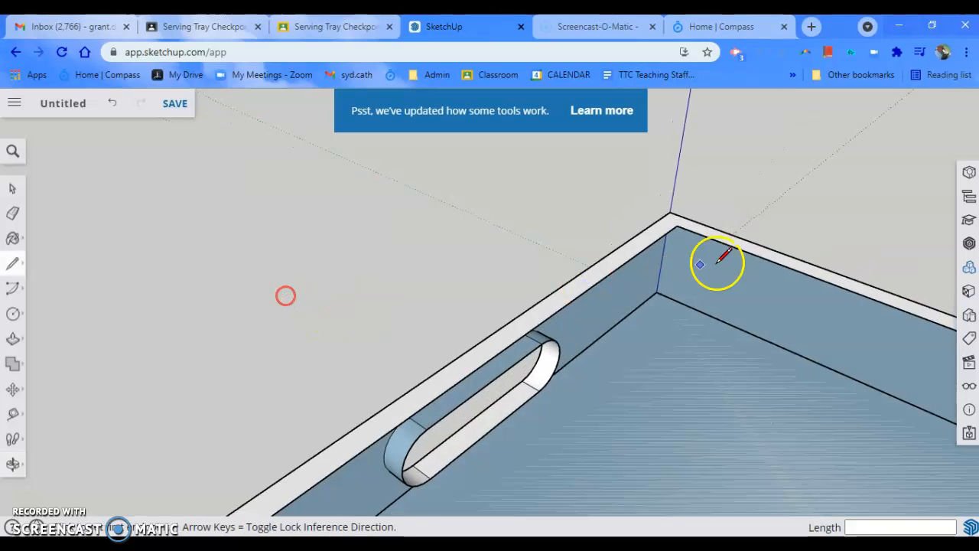
pyautogui.click(678, 225)
pyautogui.click(663, 304)
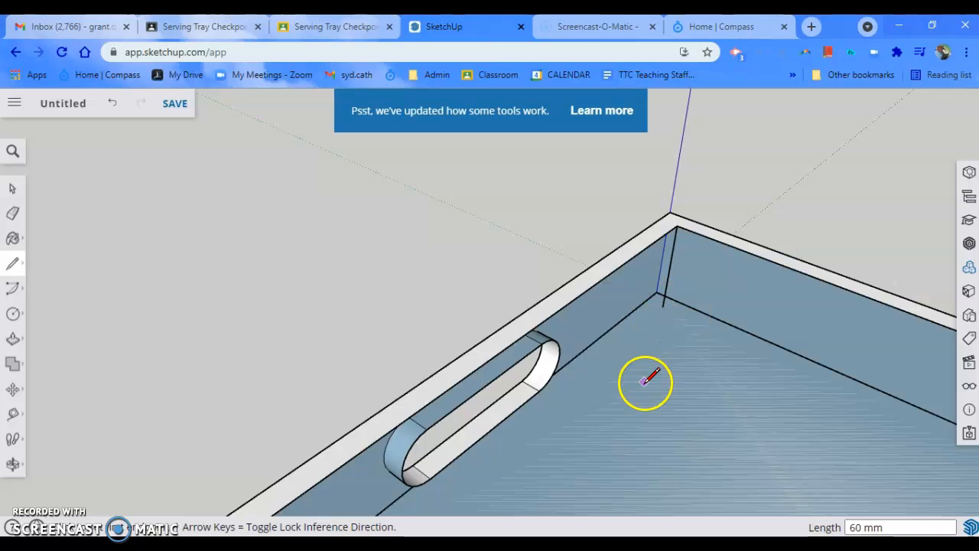
pyautogui.moveTo(354, 376)
pyautogui.keyDown('shift'); pyautogui.mouseDown(button='middle')
pyautogui.moveTo(401, 172)
pyautogui.moveTo(536, 313)
pyautogui.moveTo(437, 411)
pyautogui.moveTo(255, 382)
pyautogui.mouseUp(button='middle'); pyautogui.keyUp('shift')
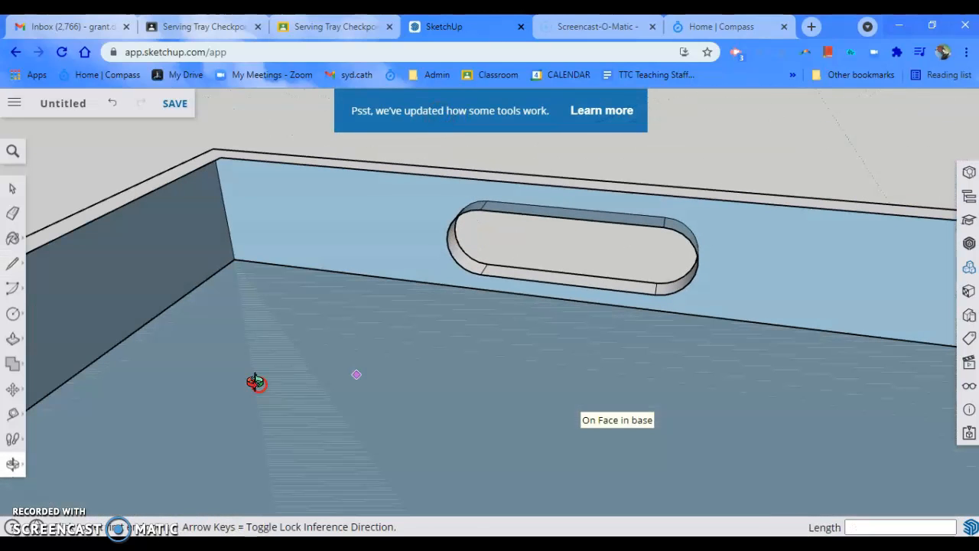
pyautogui.click(220, 157)
pyautogui.click(245, 271)
pyautogui.moveTo(896, 394); pyautogui.dragTo(574, 328, button='middle')
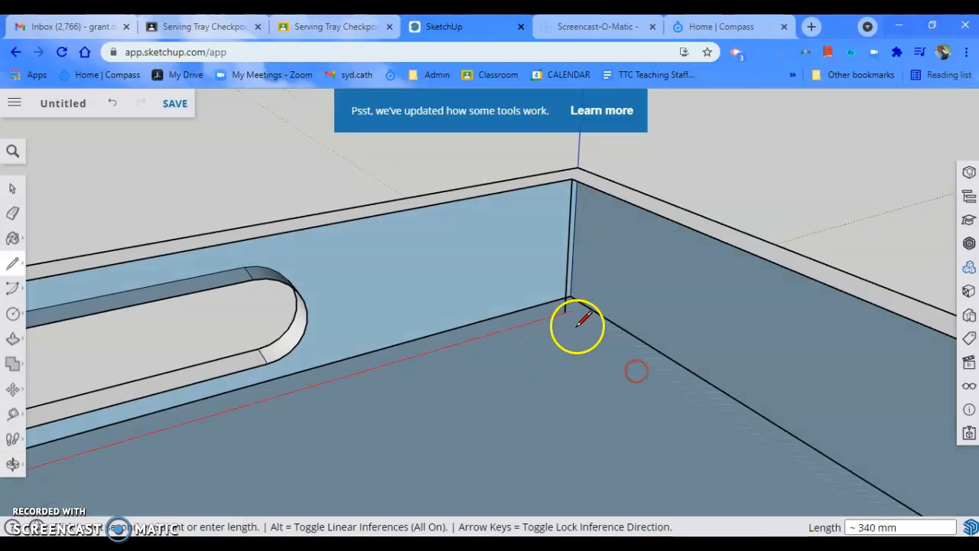
pyautogui.click(566, 313)
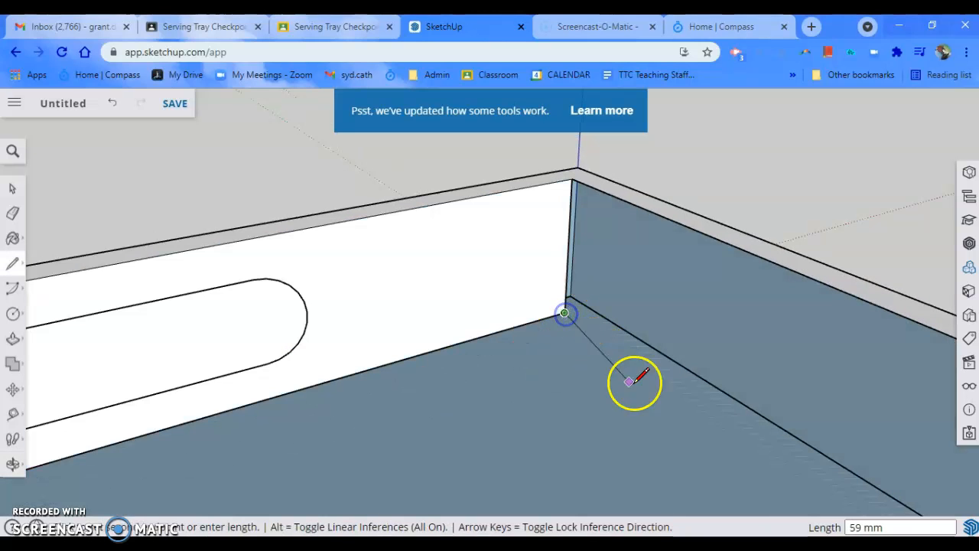
# Draw a line along the base from that end wall's lower corner to the opposite end wall, at the foot of the long side wall
pyautogui.moveTo(777, 419); pyautogui.dragTo(212, 152, button='middle')
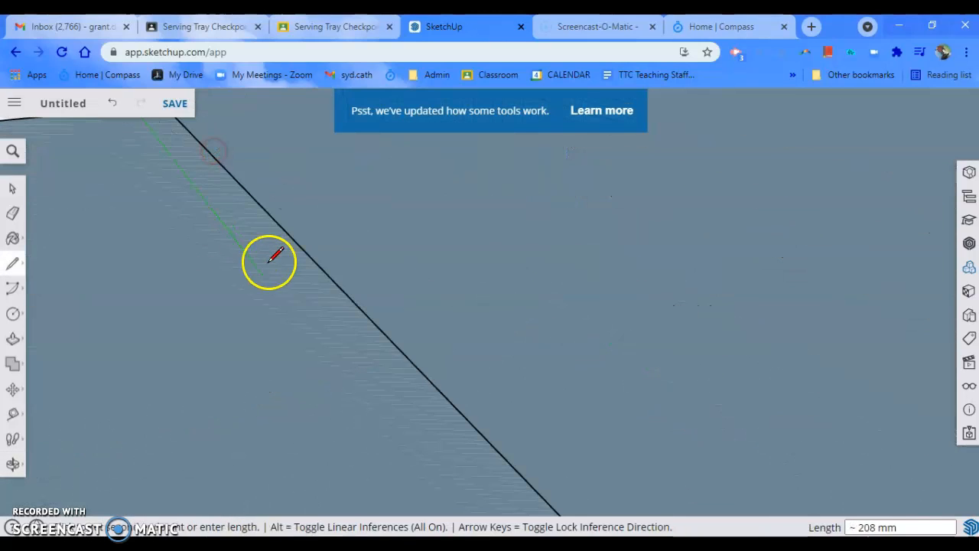
pyautogui.moveTo(481, 343); pyautogui.dragTo(699, 315, button='middle')
pyautogui.click(681, 381)
# Join the end walls' inner lower corners with a line along the base at the foot of the far long side wall
pyautogui.moveTo(682, 380); pyautogui.dragTo(702, 365, button='middle')
pyautogui.scroll(2, 491, 367)
pyautogui.scroll(-10, 495, 365)
pyautogui.moveTo(430, 349); pyautogui.dragTo(380, 419, button='middle')
pyautogui.scroll(5, 405, 386)
pyautogui.moveTo(405, 375); pyautogui.dragTo(375, 489, button='middle')
pyautogui.press('l')
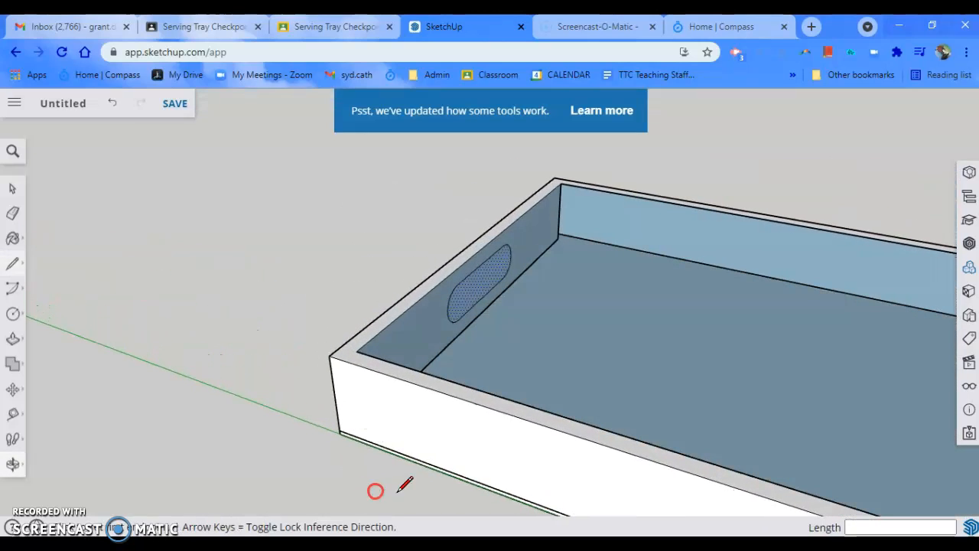
pyautogui.click(557, 240)
pyautogui.moveTo(786, 324); pyautogui.dragTo(928, 496, button='middle')
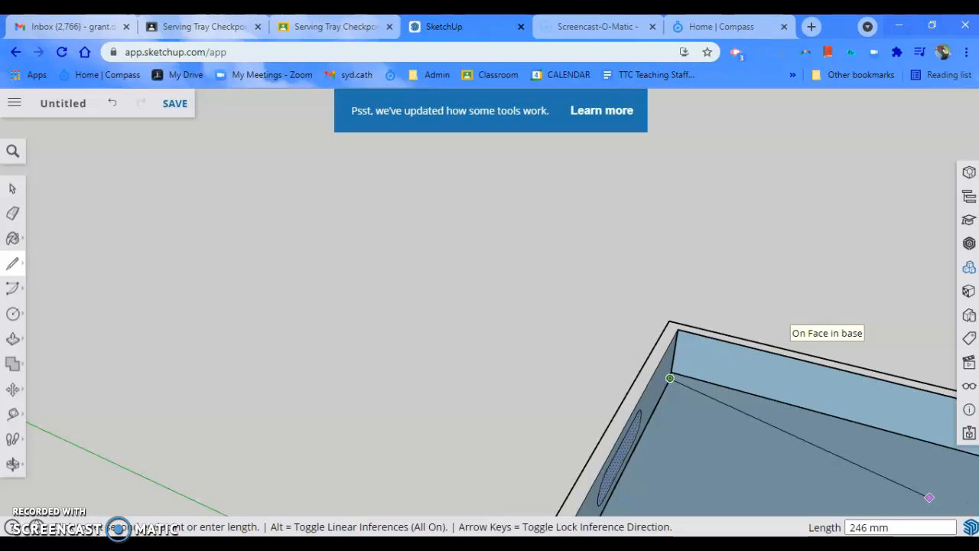
pyautogui.moveTo(894, 436); pyautogui.dragTo(602, 380, button='middle')
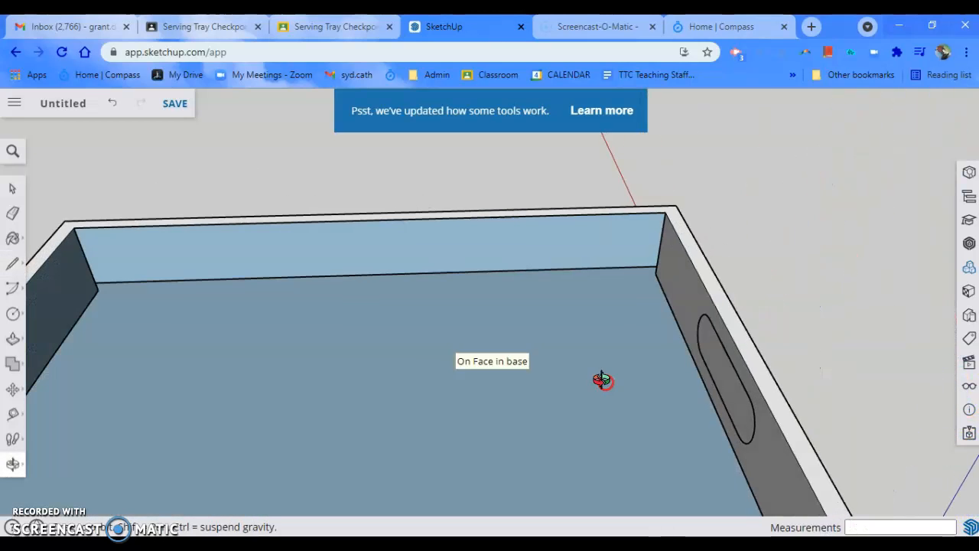
pyautogui.click(656, 270)
pyautogui.scroll(-5, 401, 350)
pyautogui.moveTo(459, 349)
pyautogui.mouseDown(button='middle')
pyautogui.moveTo(564, 452)
pyautogui.moveTo(99, 387)
pyautogui.moveTo(173, 265)
pyautogui.mouseUp(button='middle')
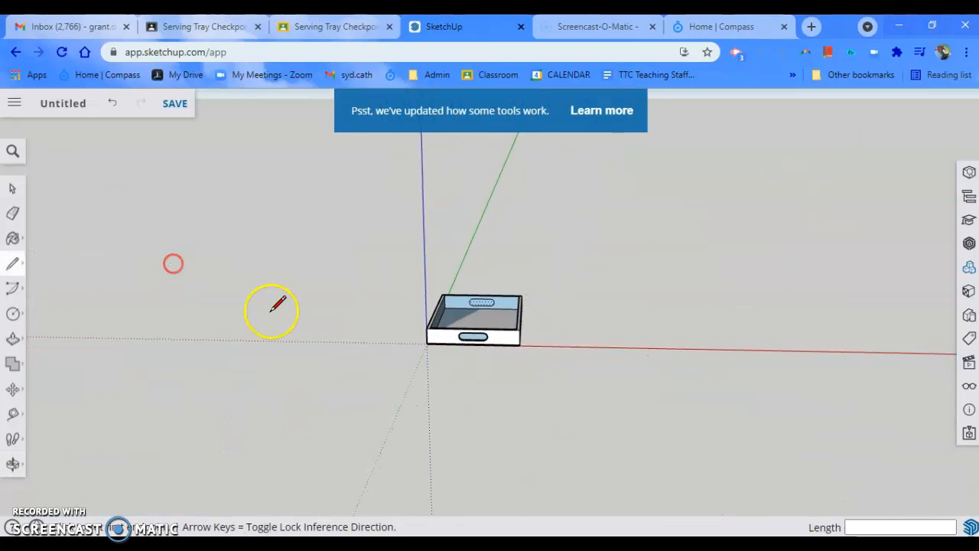
pyautogui.scroll(5, 291, 314)
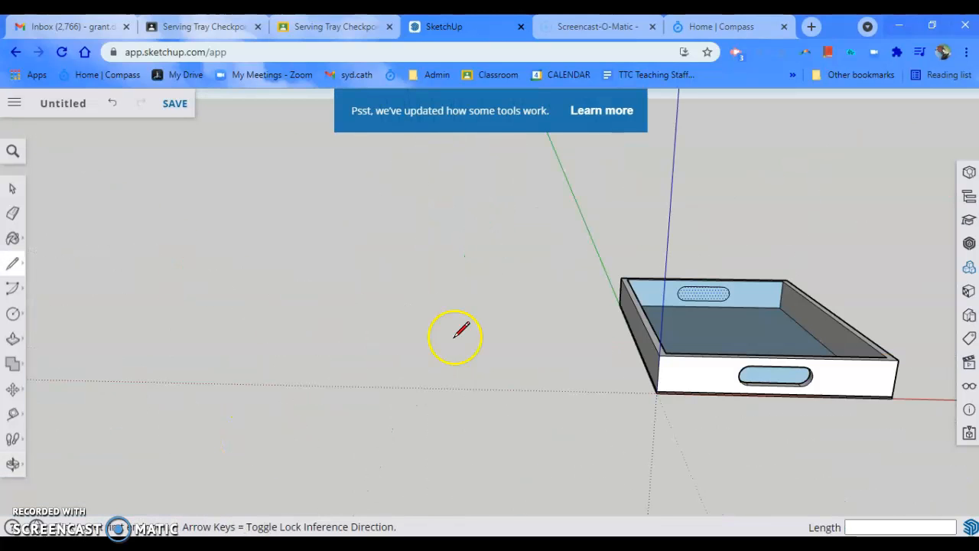
# Try to push the face closing the far end wall's handle slot with Push/Pull
pyautogui.click(12, 213)
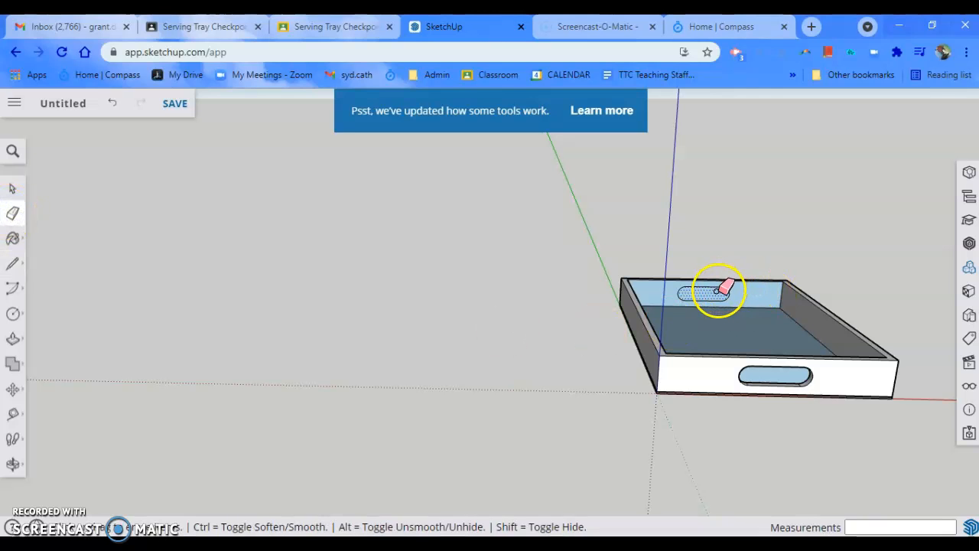
pyautogui.scroll(8, 720, 311)
pyautogui.moveTo(615, 330)
pyautogui.mouseDown(button='middle')
pyautogui.moveTo(608, 179)
pyautogui.moveTo(578, 299)
pyautogui.moveTo(658, 291)
pyautogui.moveTo(222, 339)
pyautogui.moveTo(116, 338)
pyautogui.mouseUp(button='middle')
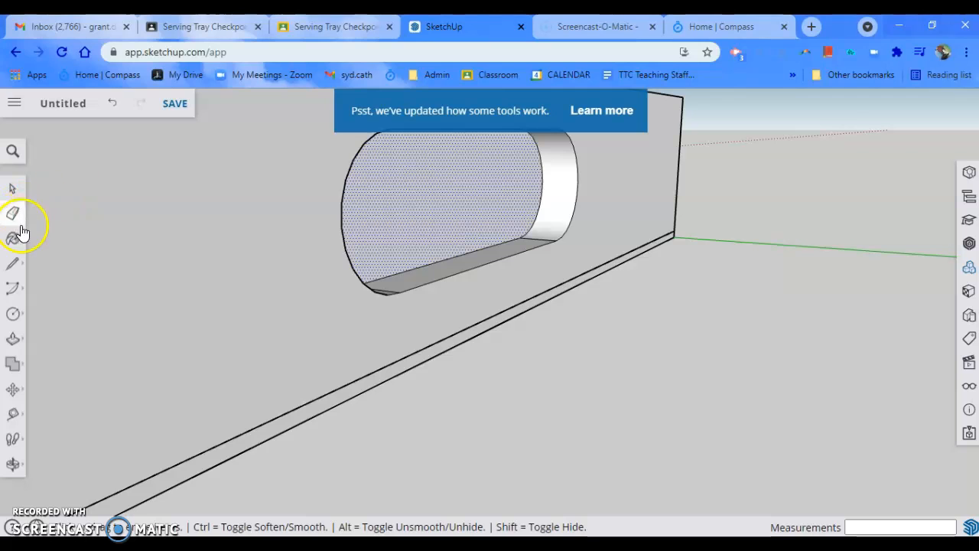
pyautogui.click(14, 339)
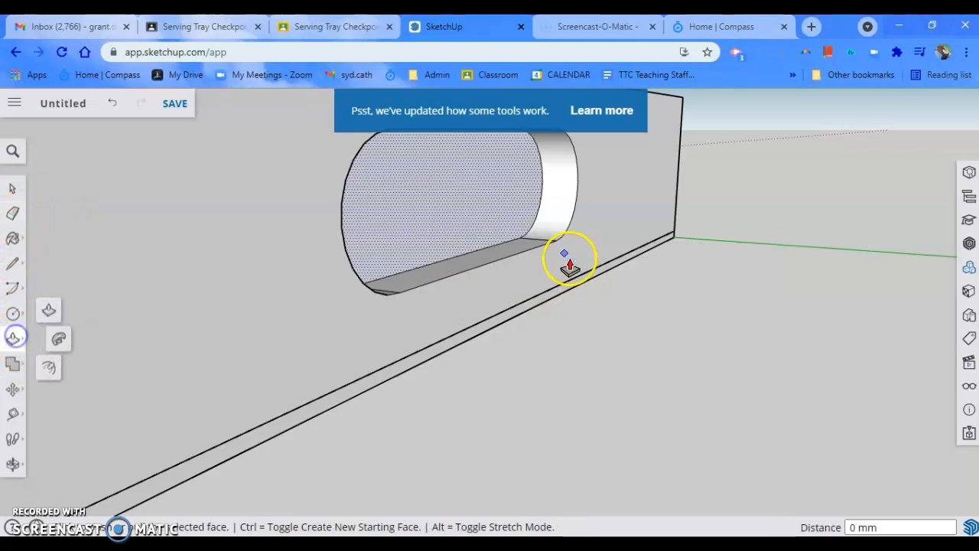
pyautogui.click(502, 217)
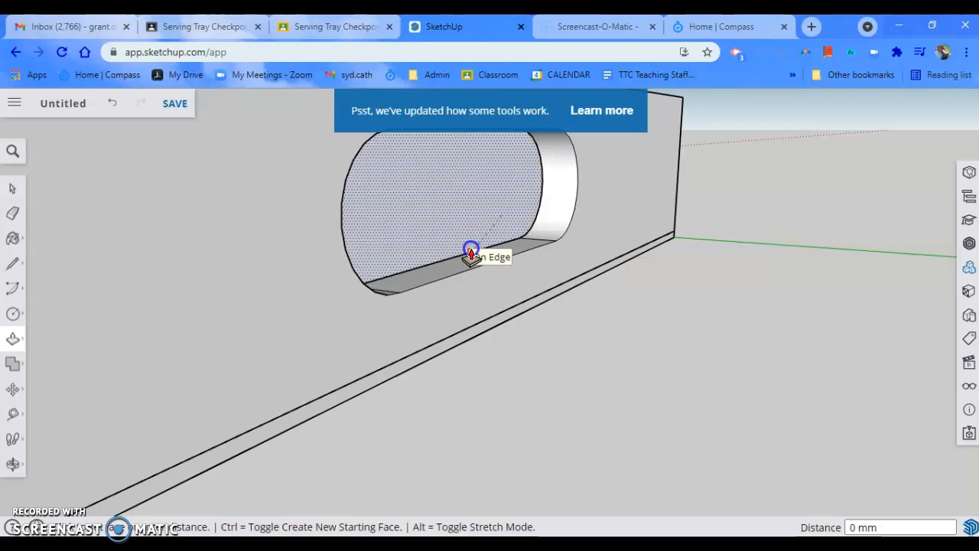
pyautogui.click(471, 252)
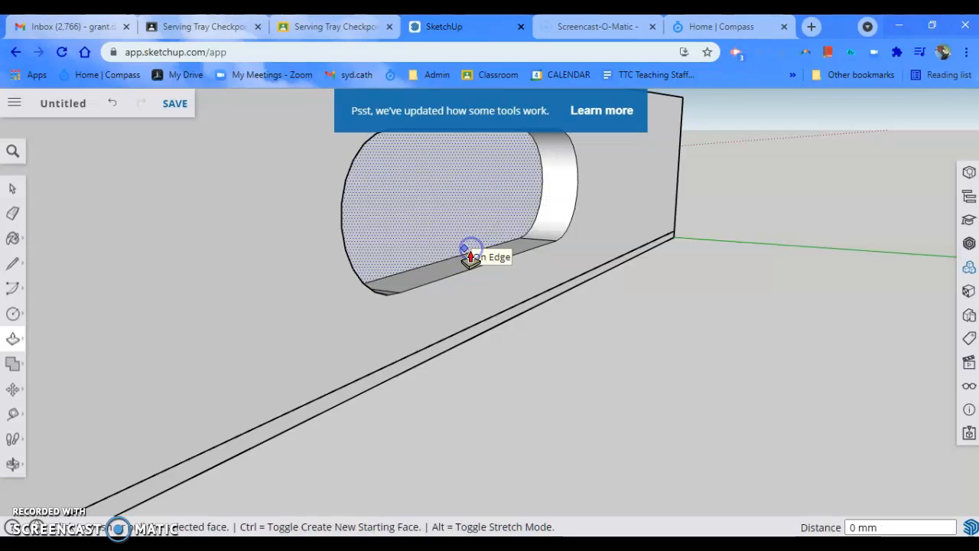
pyautogui.click(12, 217)
pyautogui.moveTo(225, 365); pyautogui.dragTo(229, 415, button='middle')
pyautogui.scroll(-8, 293, 367)
pyautogui.scroll(-5, 219, 410)
pyautogui.moveTo(158, 394); pyautogui.dragTo(566, 415, button='middle')
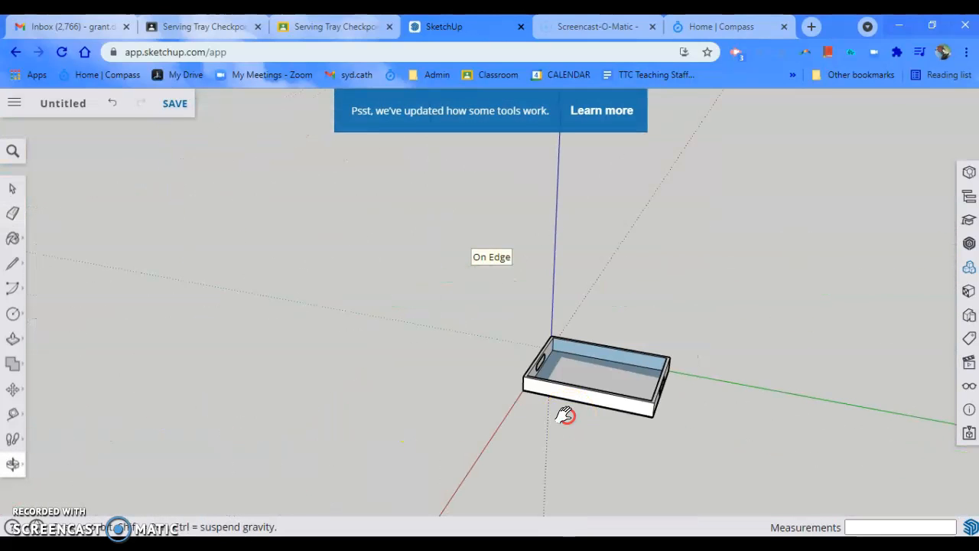
# Add a folder named Serving Tray to the SketchUp project and save the model in the project as serving tray
pyautogui.click(185, 107)
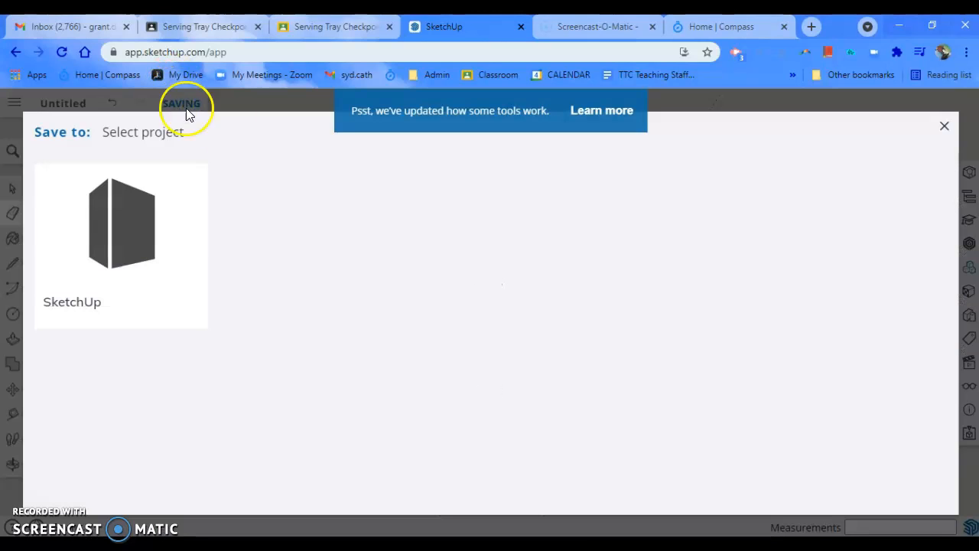
pyautogui.click(137, 228)
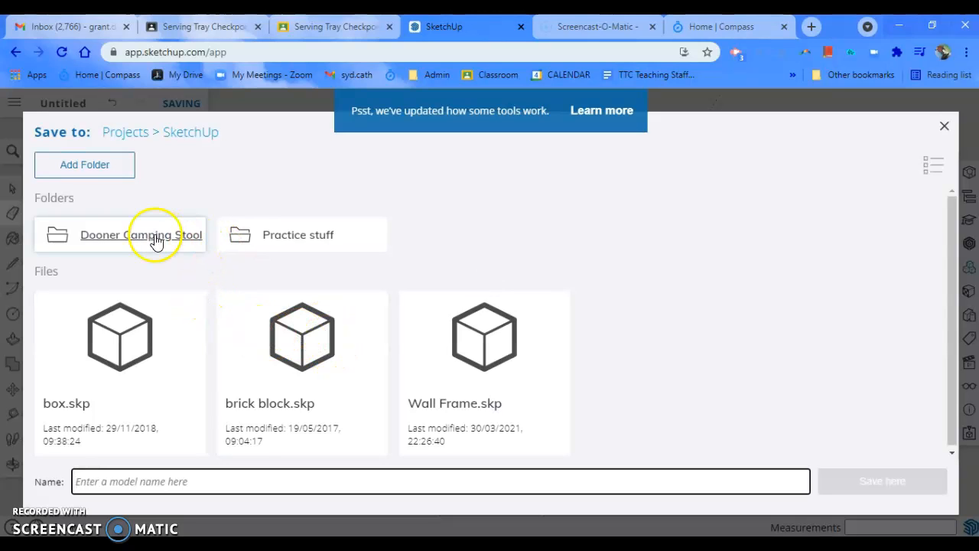
pyautogui.click(87, 166)
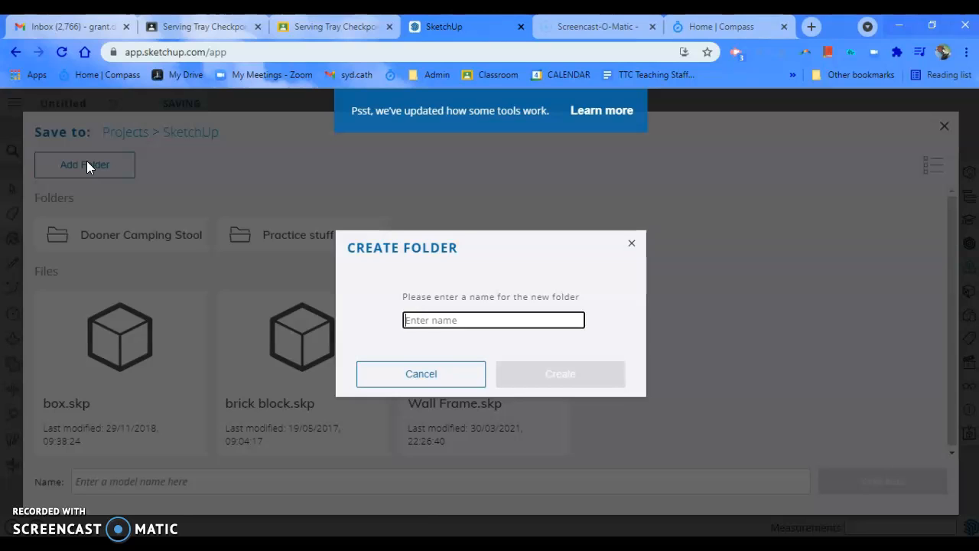
pyautogui.write('Serv')
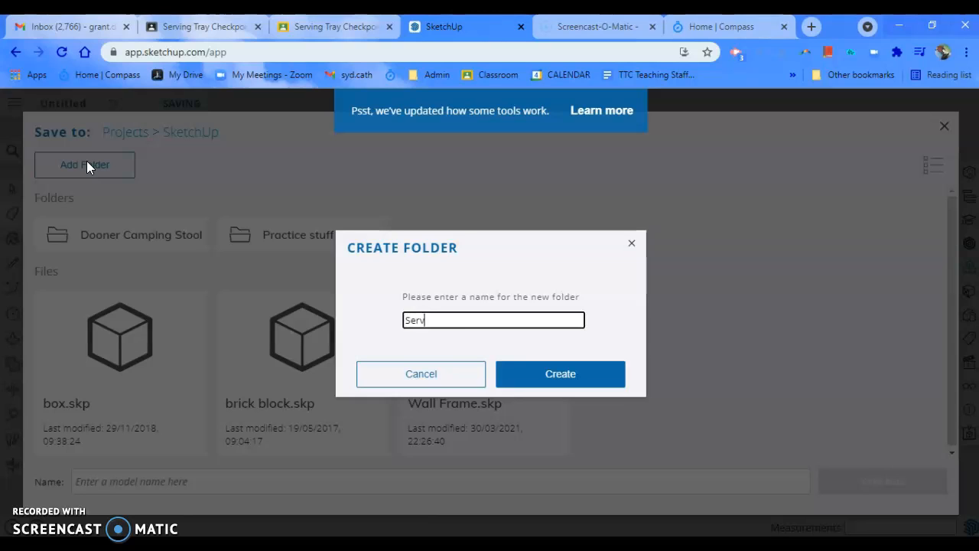
pyautogui.write('ing Tray')
pyautogui.click(566, 376)
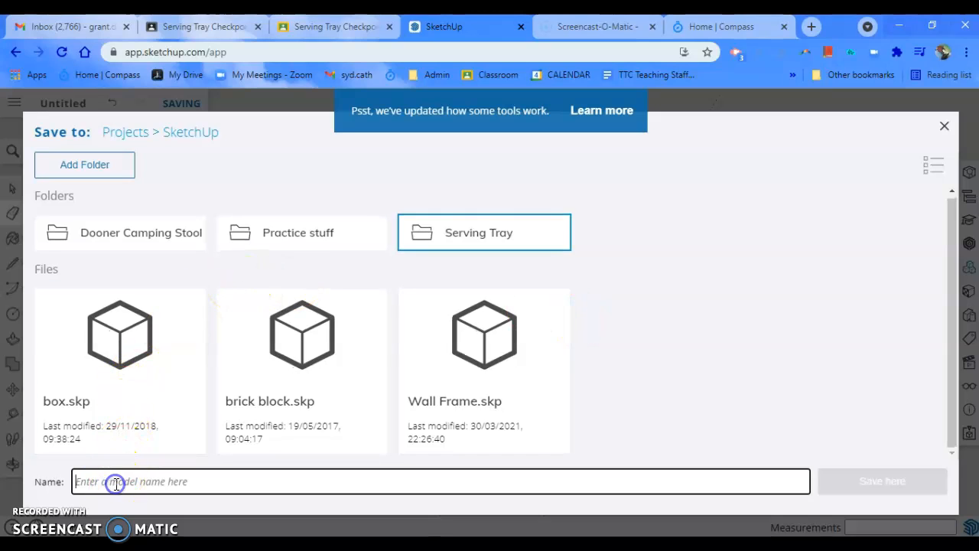
pyautogui.write('serving tray')
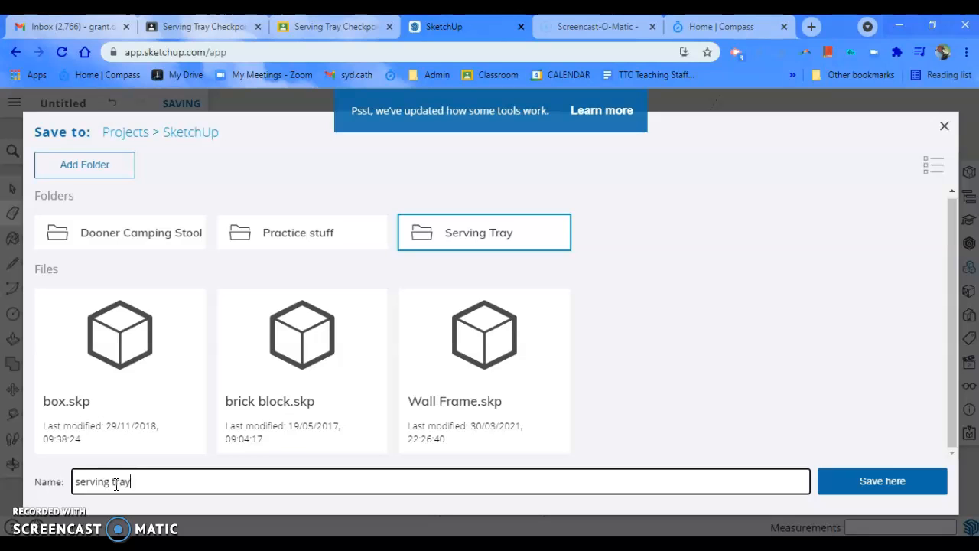
pyautogui.press('Return')
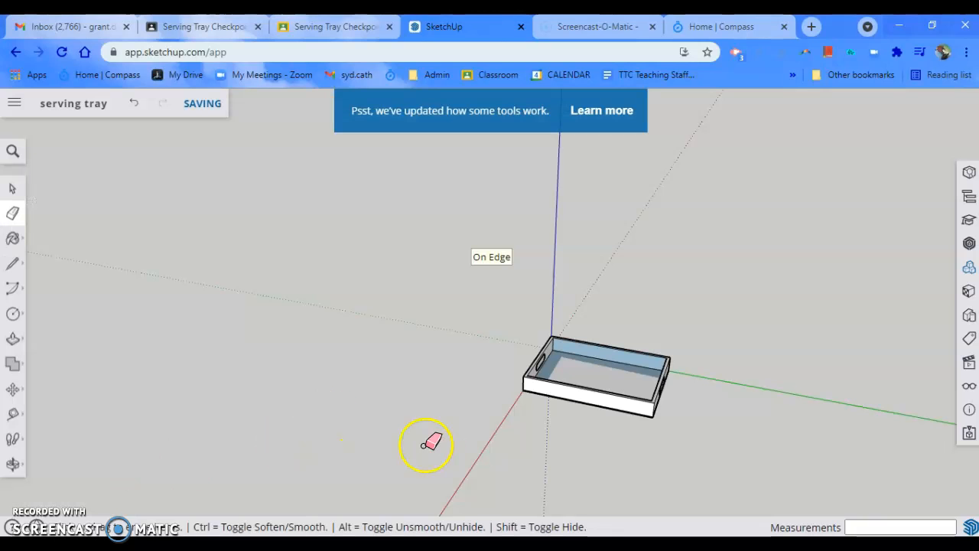
# Open the tool update notice's Learn more page, return to the model and inspect the whole tray from above
pyautogui.click(603, 113)
pyautogui.click(388, 26)
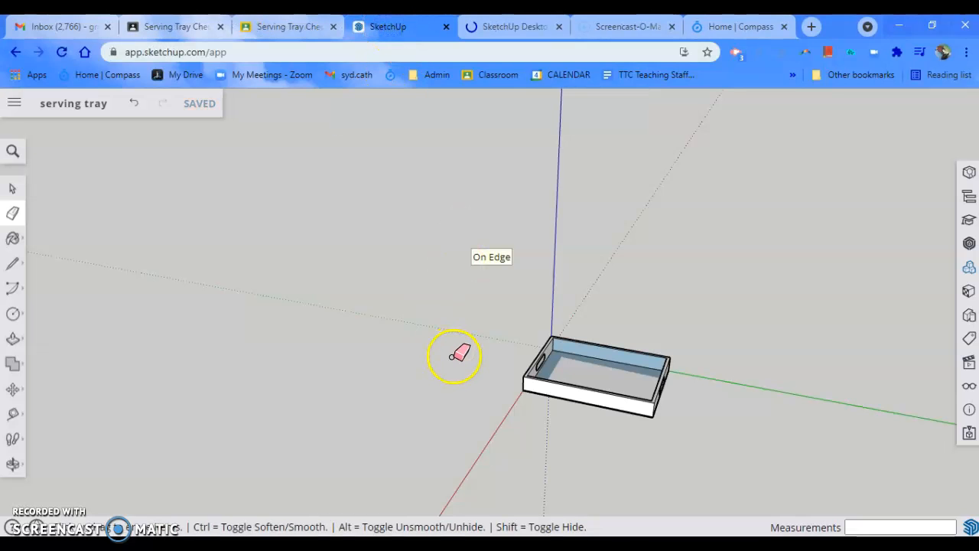
pyautogui.keyDown('shift'); pyautogui.moveTo(454, 350); pyautogui.dragTo(222, 281, button='middle'); pyautogui.keyUp('shift')
pyautogui.moveTo(538, 423); pyautogui.dragTo(531, 460, button='middle')
pyautogui.scroll(-2, 532, 459)
pyautogui.scroll(2, 577, 438)
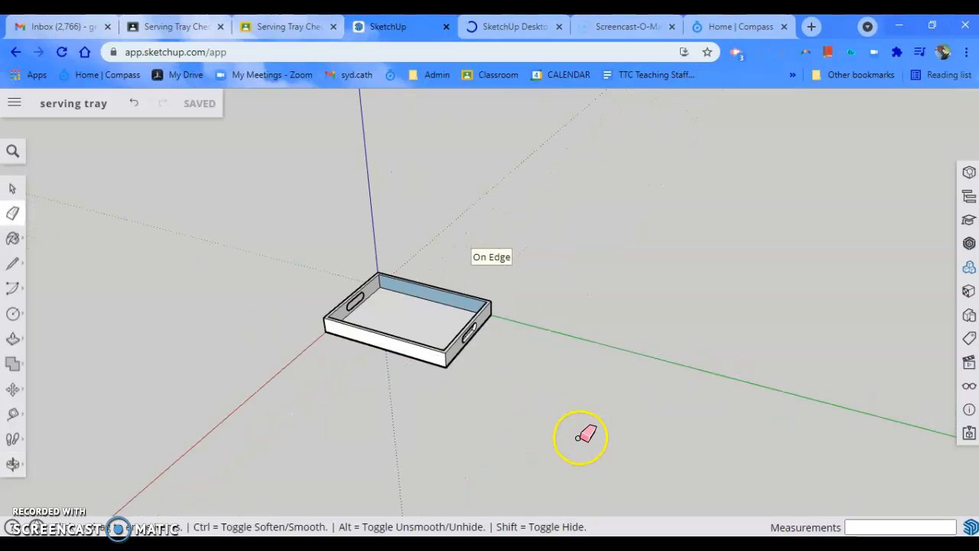
pyautogui.scroll(1, 375, 409)
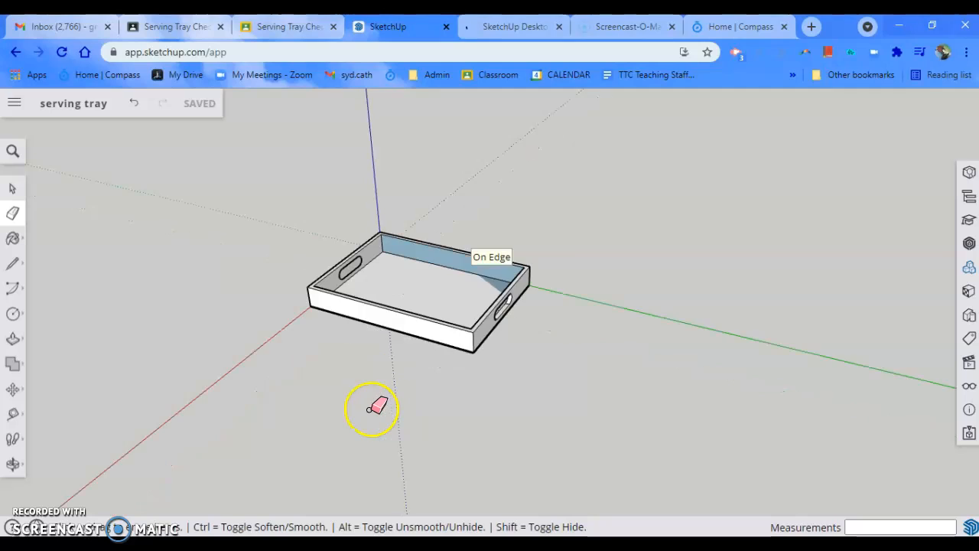
pyautogui.scroll(1, 356, 396)
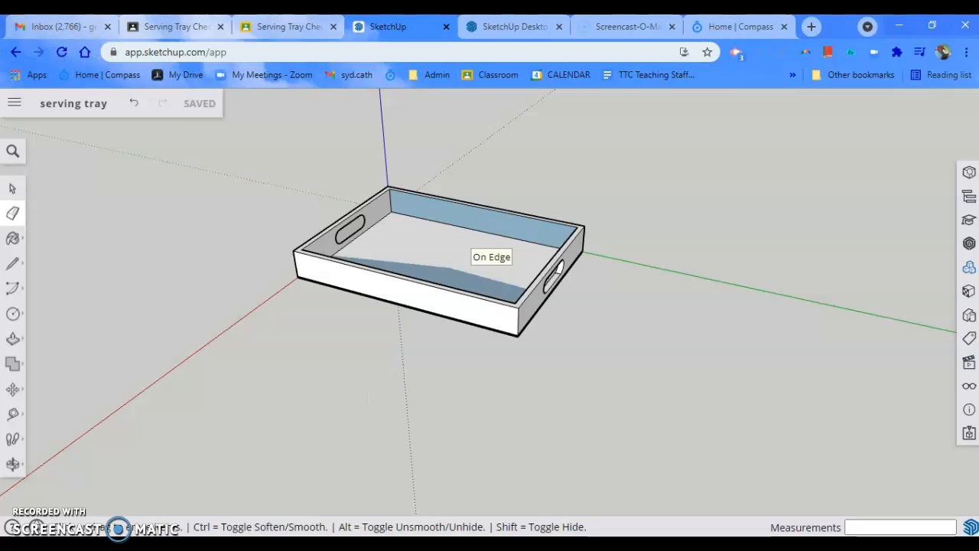
# Select the whole serving tray and make it a group
pyautogui.click(13, 188)
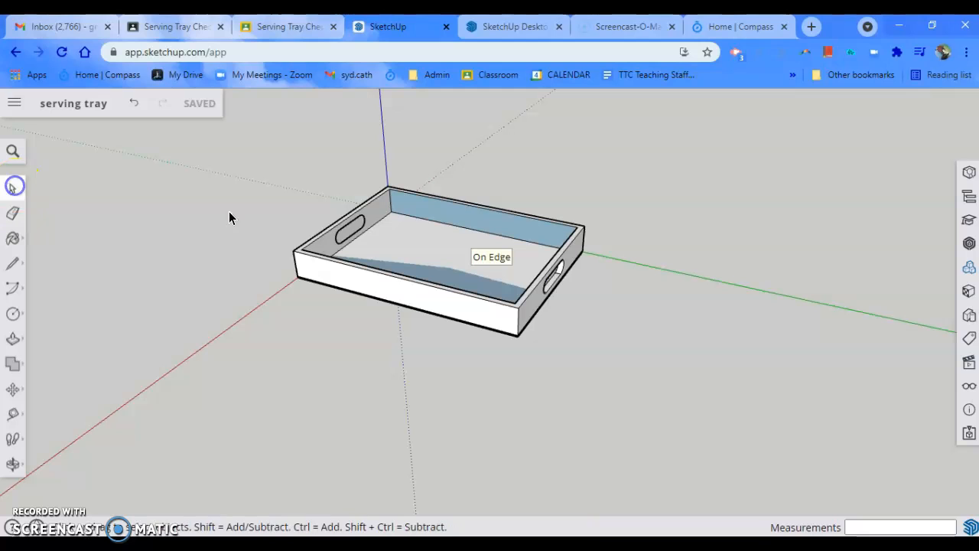
pyautogui.moveTo(208, 354); pyautogui.dragTo(222, 358)
pyautogui.rightClick(436, 304)
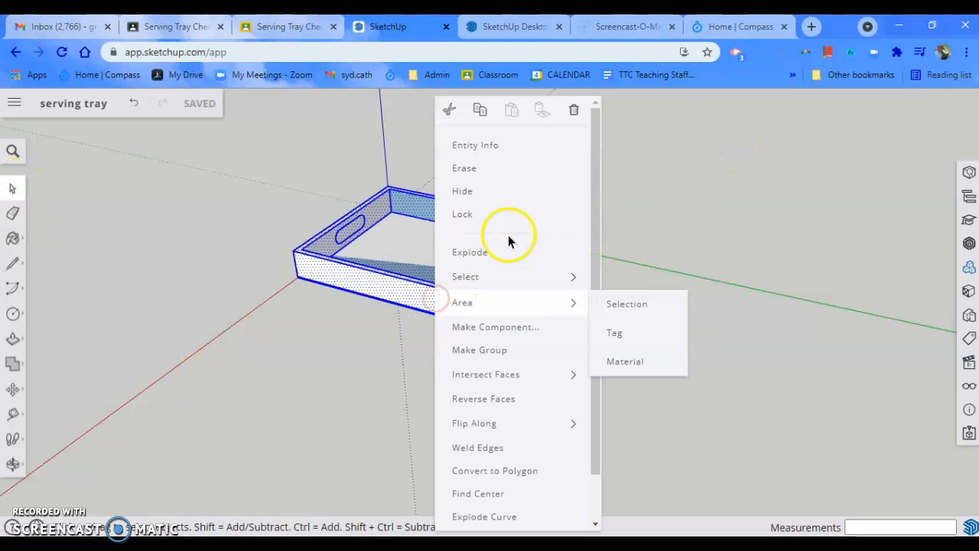
pyautogui.click(501, 350)
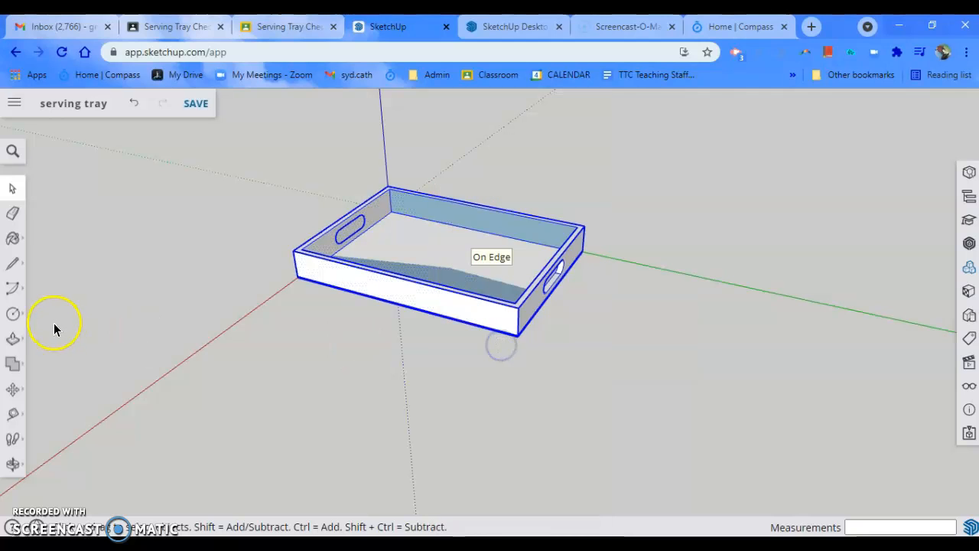
# Copy the tray group from its lower outer corner along the red axis, placing the copy clear of the original
pyautogui.click(12, 389)
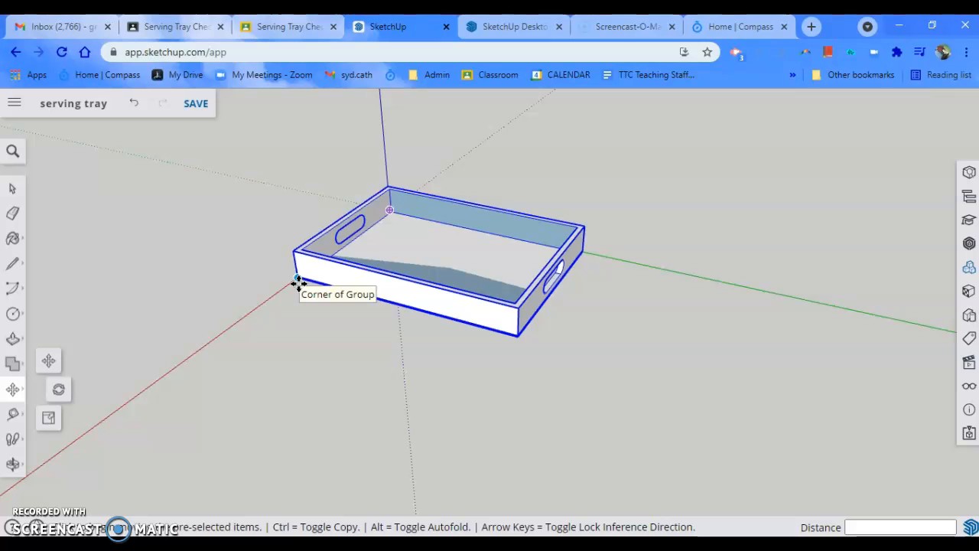
pyautogui.click(297, 282)
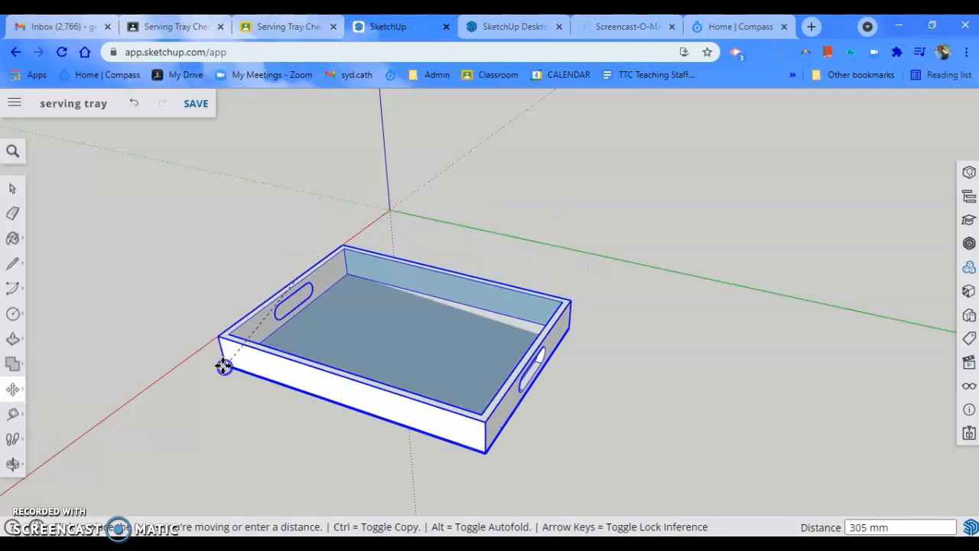
pyautogui.press('ctrl')
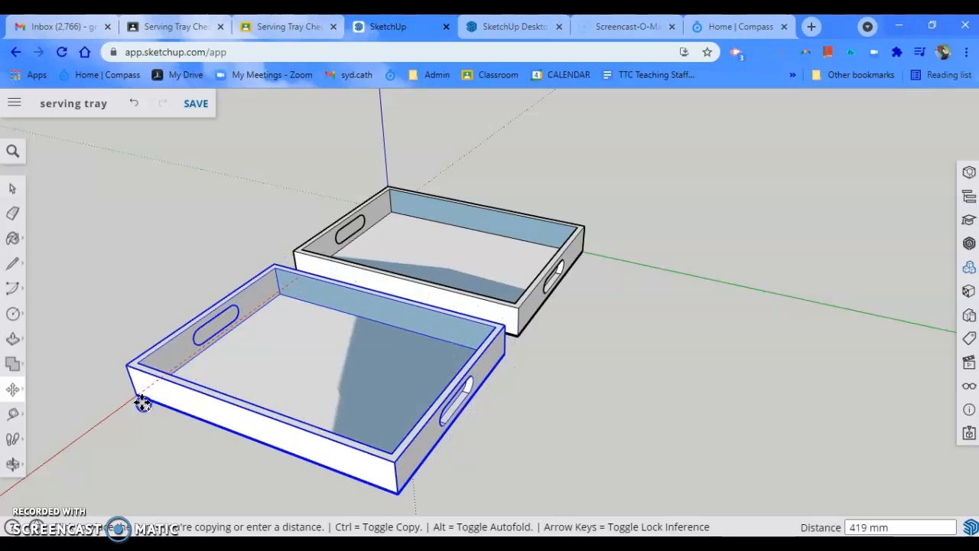
pyautogui.click(126, 413)
# Rotate the copied tray 90 degrees about the midpoint of its end wall's bottom edge, in the plane of that wall, so it stands on its side
pyautogui.moveTo(586, 375); pyautogui.dragTo(274, 424, button='middle')
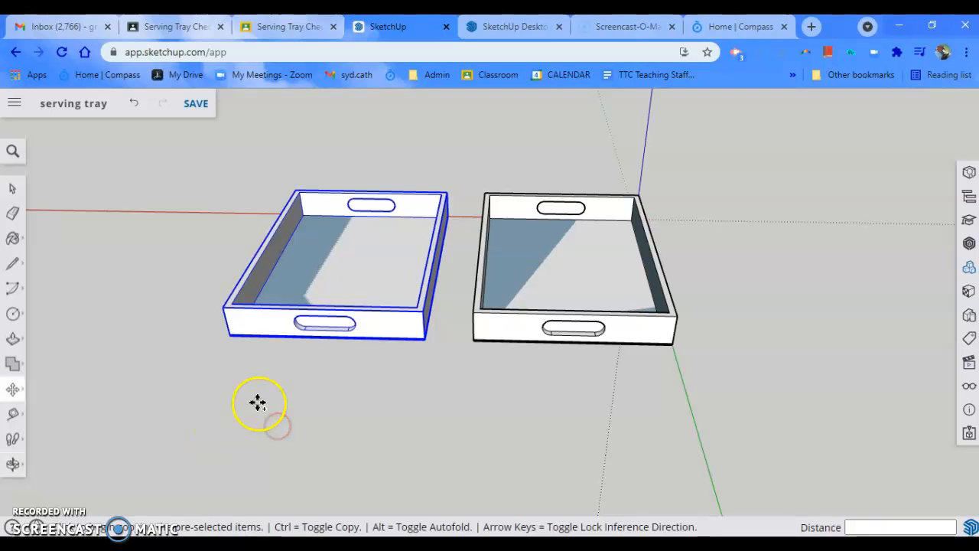
pyautogui.moveTo(65, 377); pyautogui.dragTo(59, 341, button='middle')
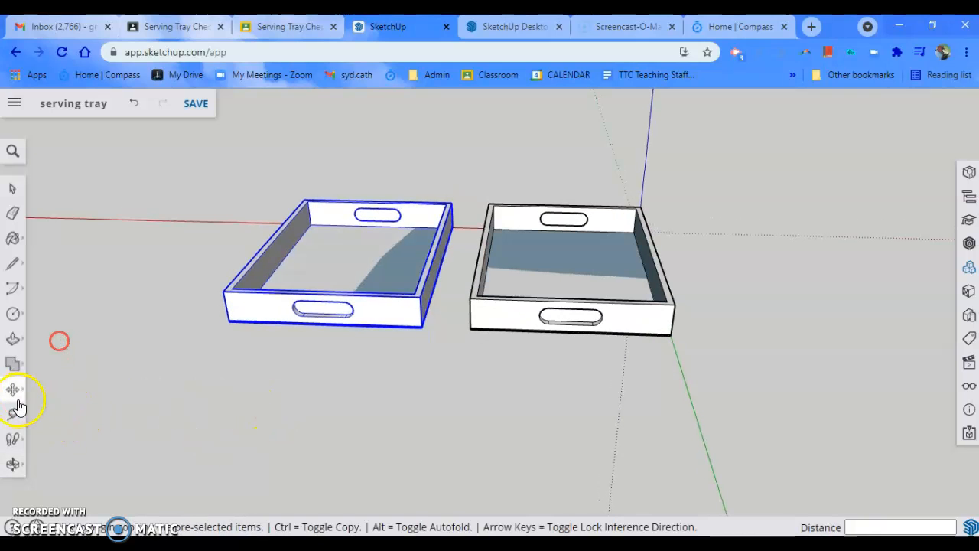
pyautogui.click(23, 393)
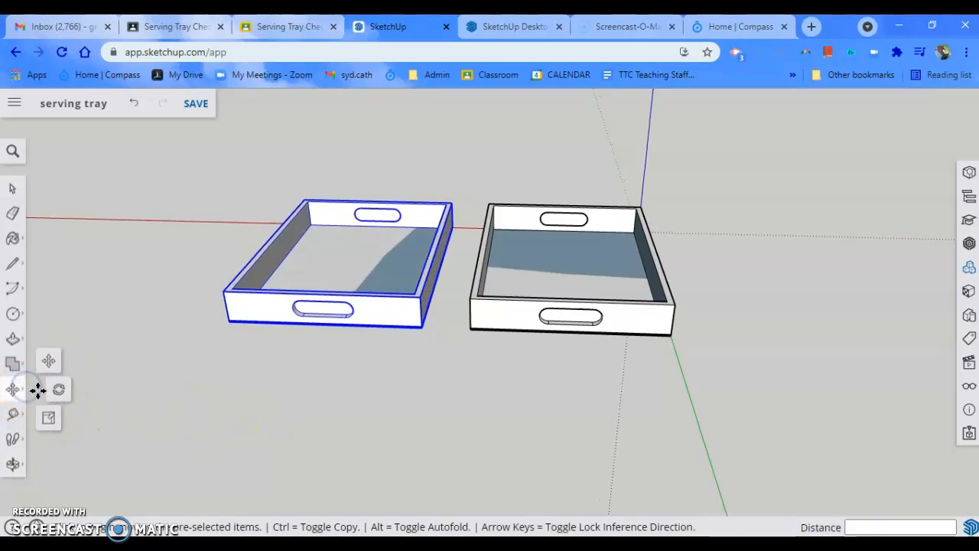
pyautogui.click(61, 392)
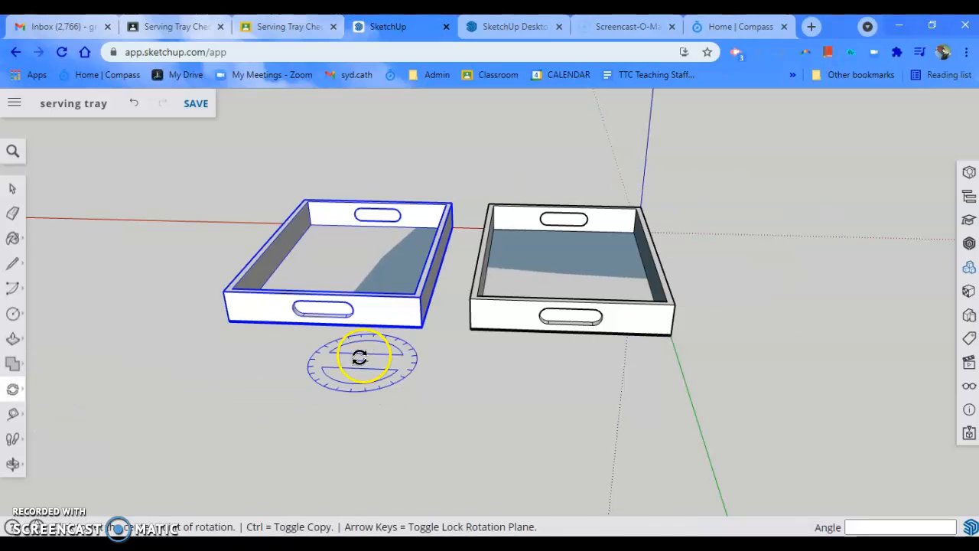
pyautogui.click(332, 330)
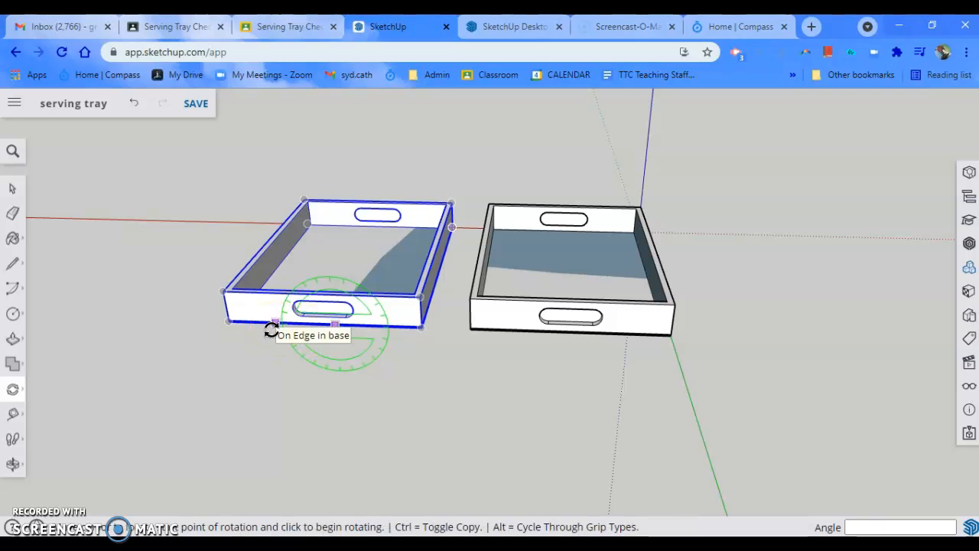
pyautogui.click(271, 330)
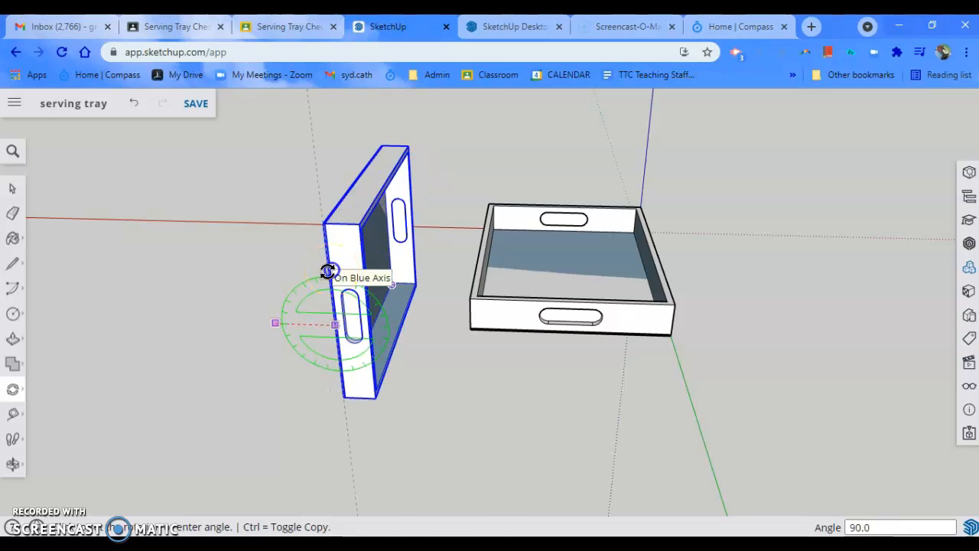
pyautogui.click(328, 271)
pyautogui.moveTo(158, 297); pyautogui.dragTo(162, 199, button='middle')
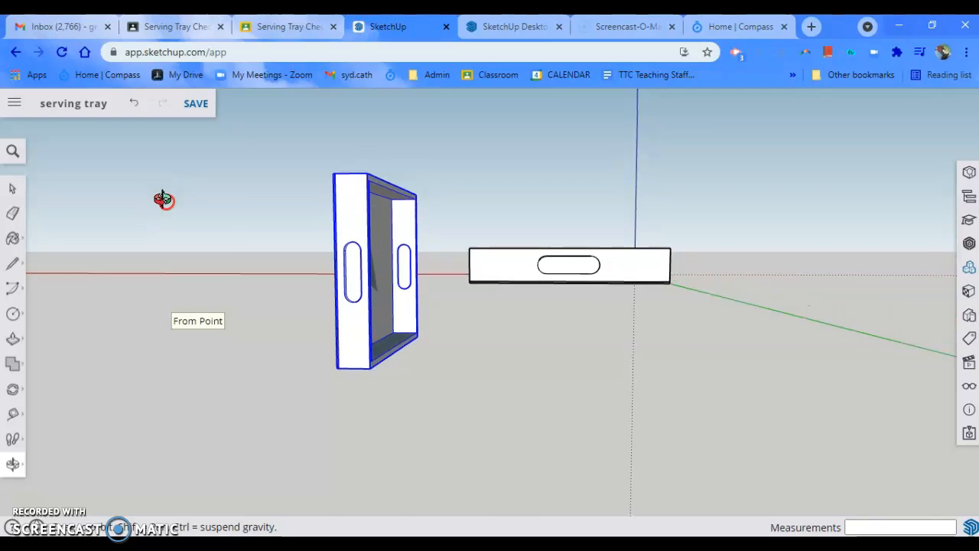
# Move the upright tray copy from its top corner to the adjacent upper corner of the original tray
pyautogui.click(17, 390)
pyautogui.click(48, 366)
pyautogui.moveTo(364, 176); pyautogui.dragTo(468, 245)
pyautogui.moveTo(247, 328); pyautogui.dragTo(345, 346, button='middle')
# Move the upright tray copy about 126 mm along the red axis, away from the original tray
pyautogui.click(487, 265)
pyautogui.click(486, 260)
pyautogui.click(488, 256)
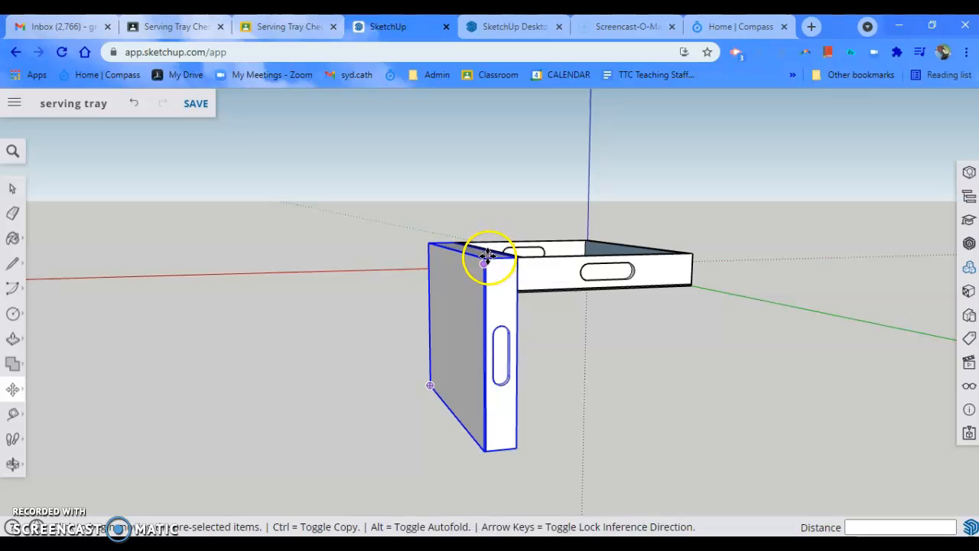
pyautogui.click(491, 260)
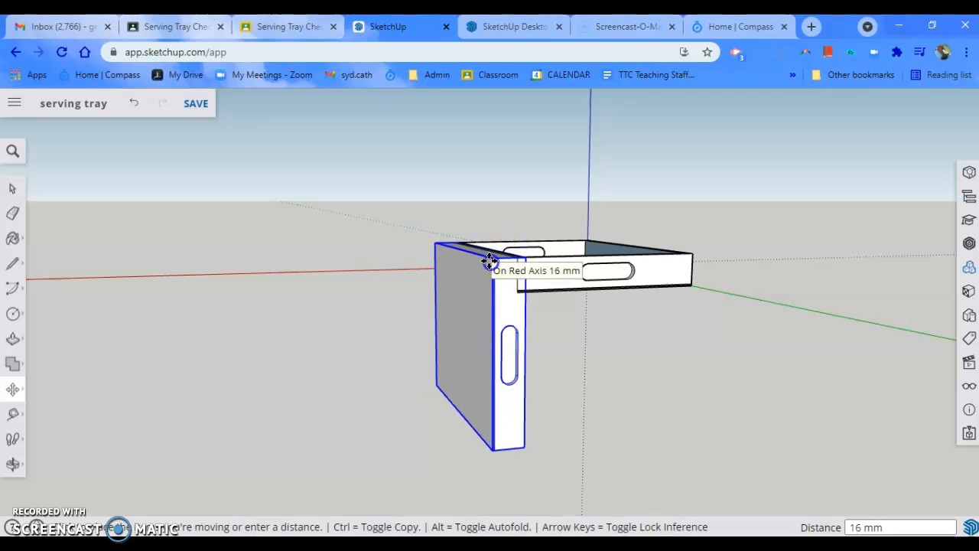
pyautogui.click(490, 261)
pyautogui.moveTo(494, 262); pyautogui.dragTo(425, 266)
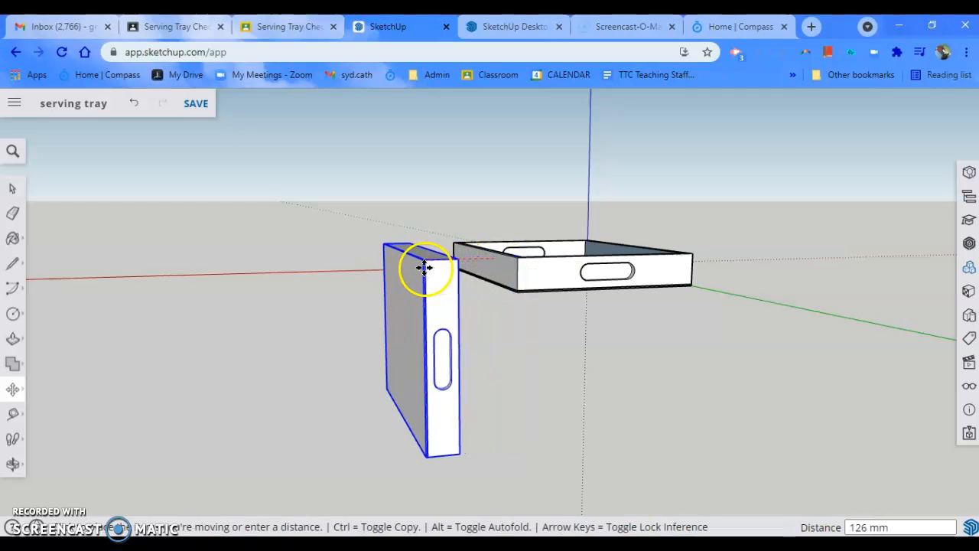
pyautogui.click(424, 267)
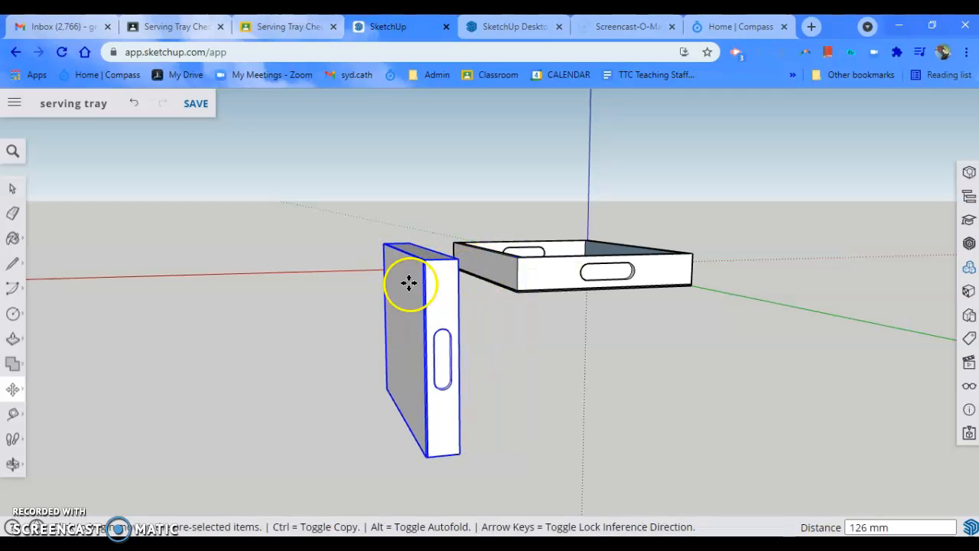
# Show both trays in the standard Top view with parallel projection
pyautogui.moveTo(192, 284); pyautogui.dragTo(758, 389, button='middle')
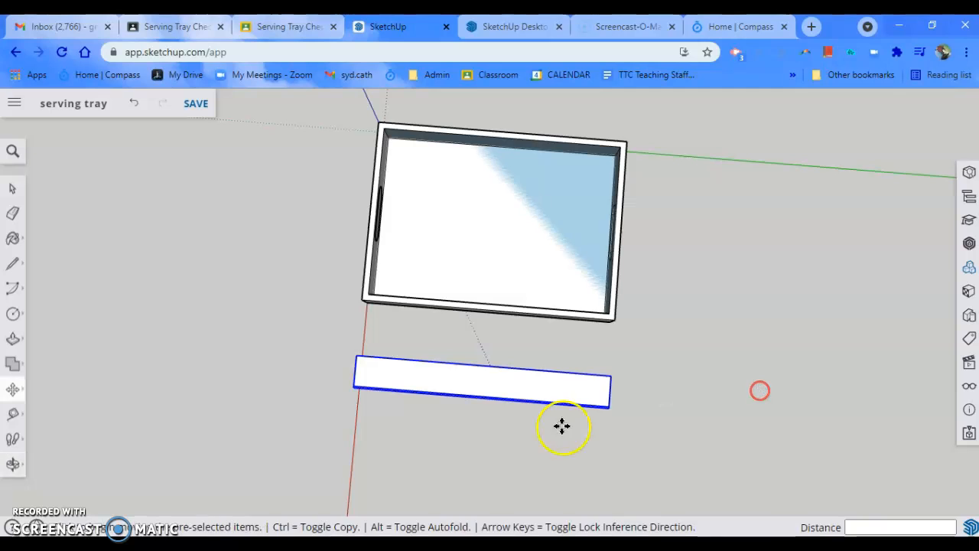
pyautogui.moveTo(225, 437); pyautogui.dragTo(261, 435, button='middle')
pyautogui.moveTo(388, 470); pyautogui.dragTo(467, 465, button='middle')
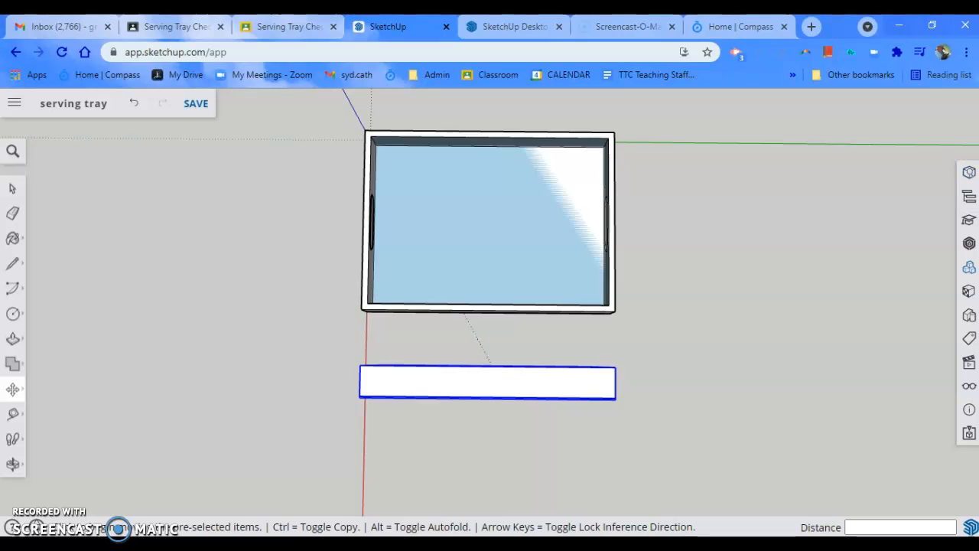
pyautogui.click(969, 390)
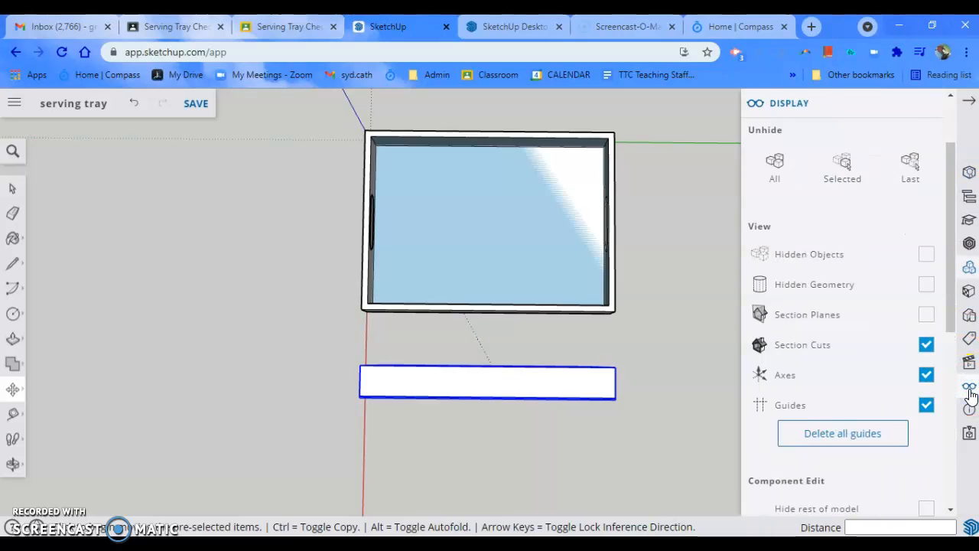
pyautogui.moveTo(950, 289); pyautogui.dragTo(954, 206)
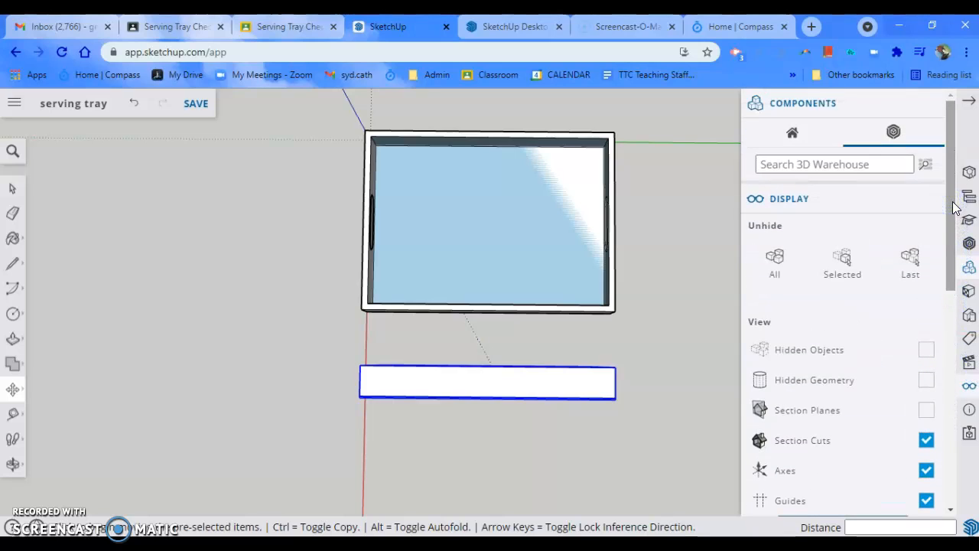
pyautogui.click(969, 269)
pyautogui.click(969, 435)
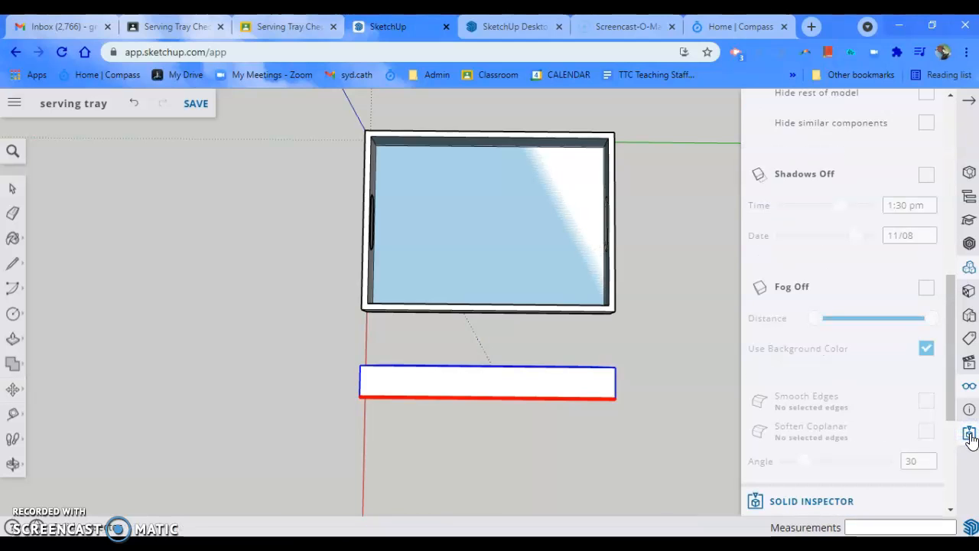
pyautogui.click(969, 364)
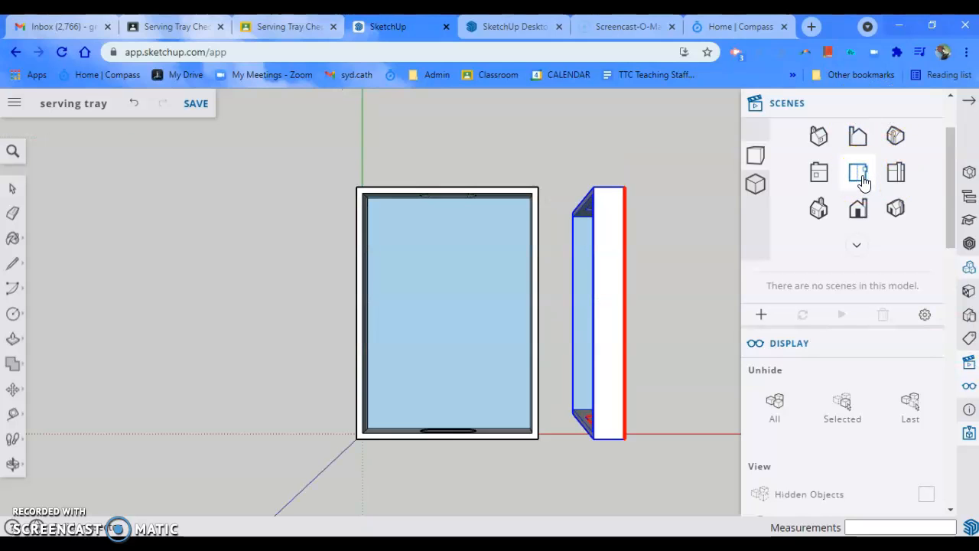
pyautogui.click(755, 185)
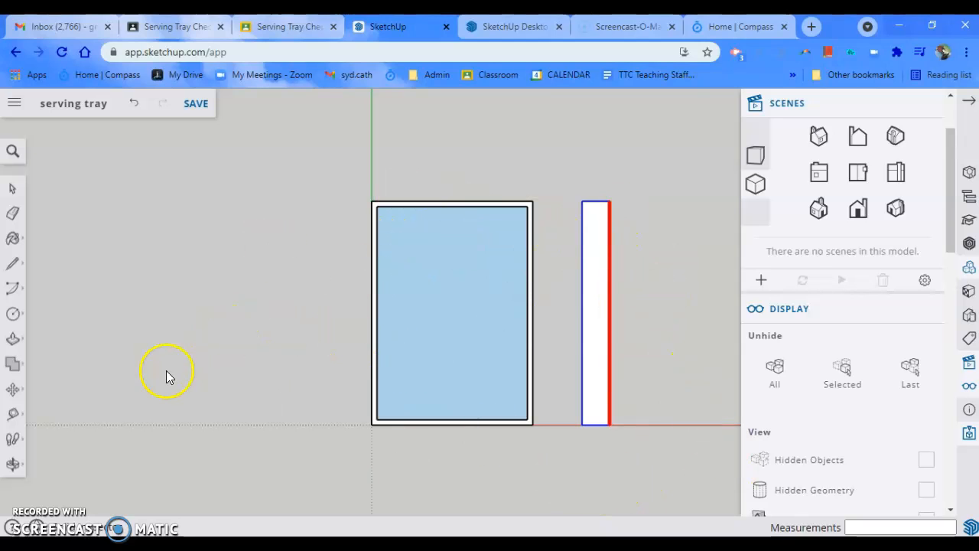
# Select both trays and rotate them together 90 degrees clockwise in plan about a point on the original tray's inner long edge
pyautogui.click(13, 388)
pyautogui.click(10, 189)
pyautogui.moveTo(651, 164); pyautogui.dragTo(295, 485)
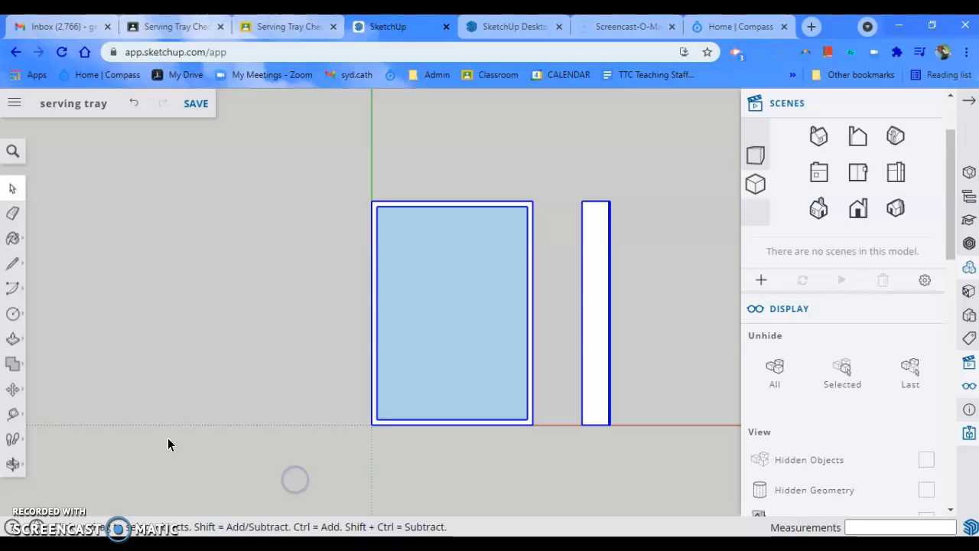
pyautogui.click(18, 391)
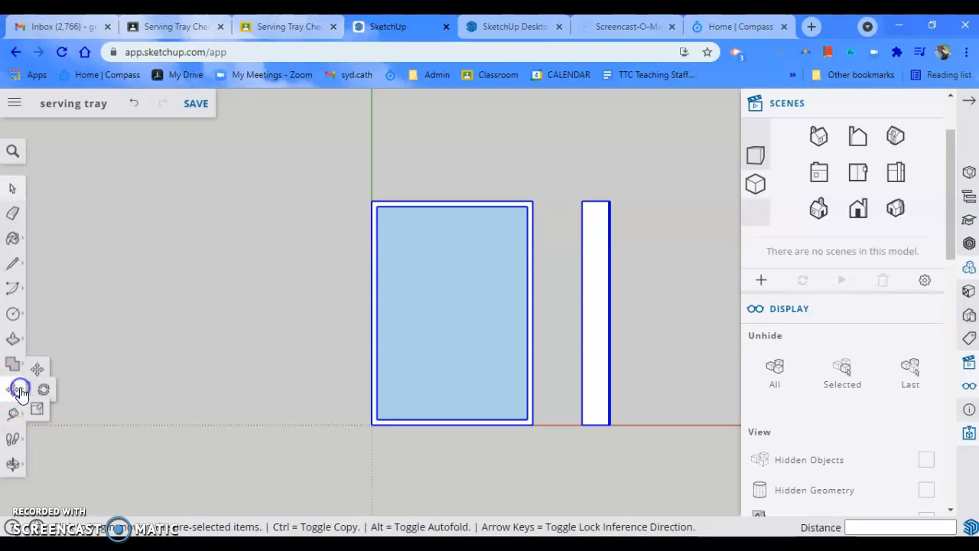
pyautogui.click(60, 391)
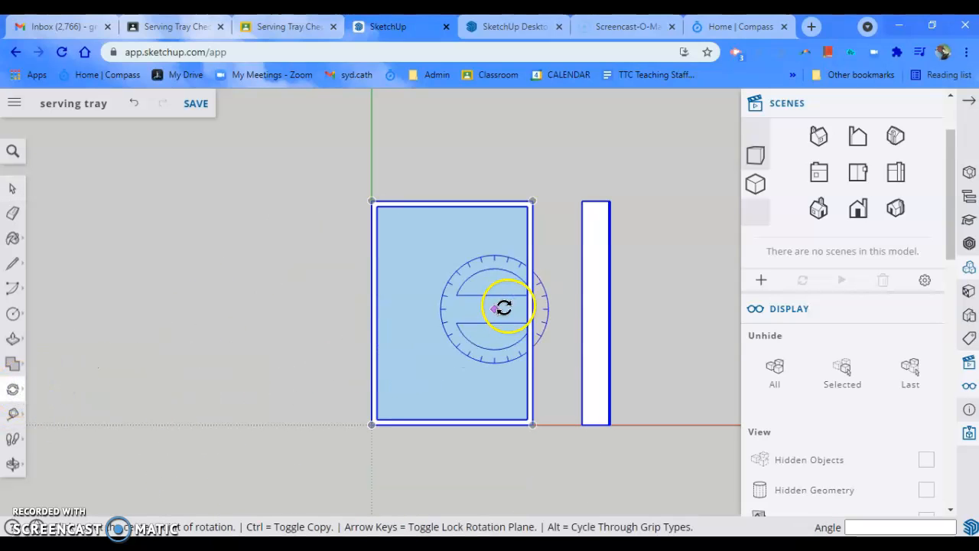
pyautogui.click(527, 304)
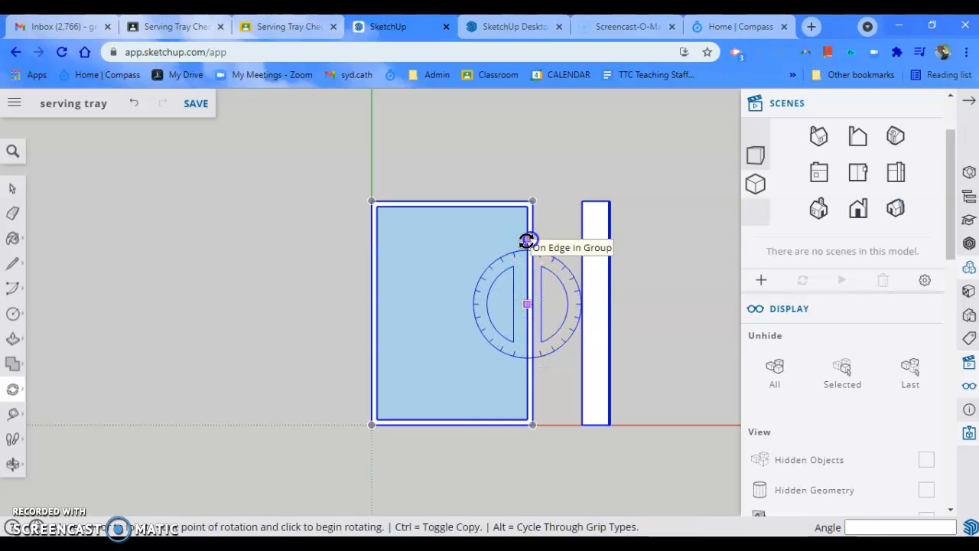
pyautogui.click(526, 238)
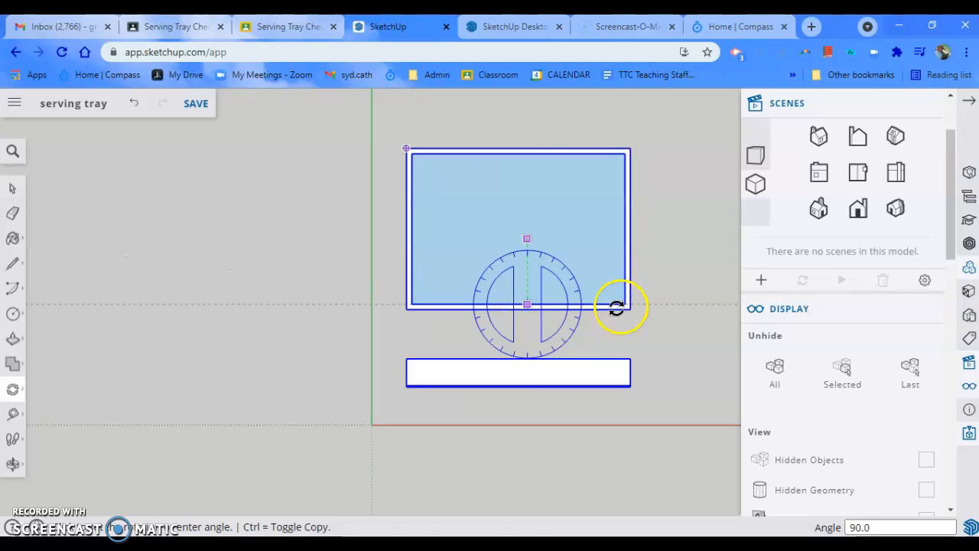
pyautogui.click(618, 307)
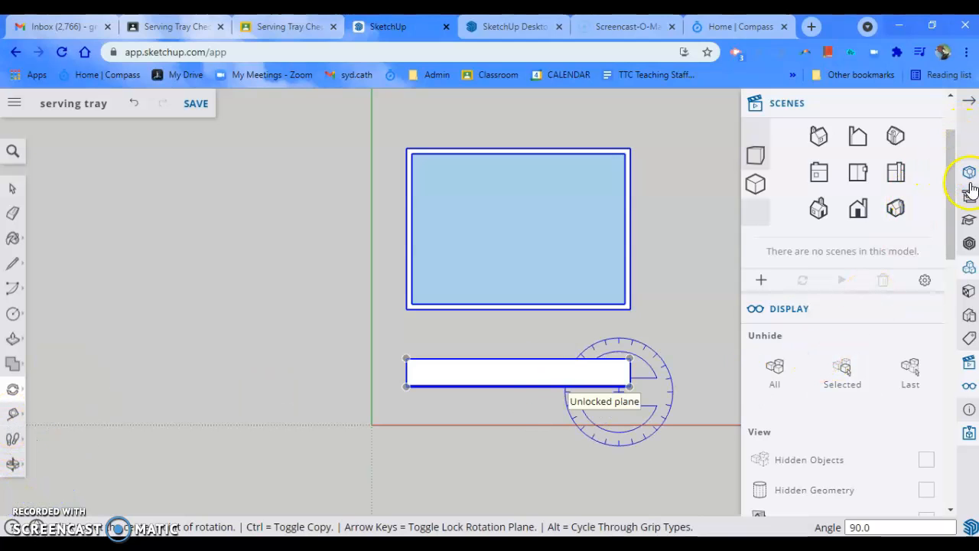
pyautogui.click(967, 245)
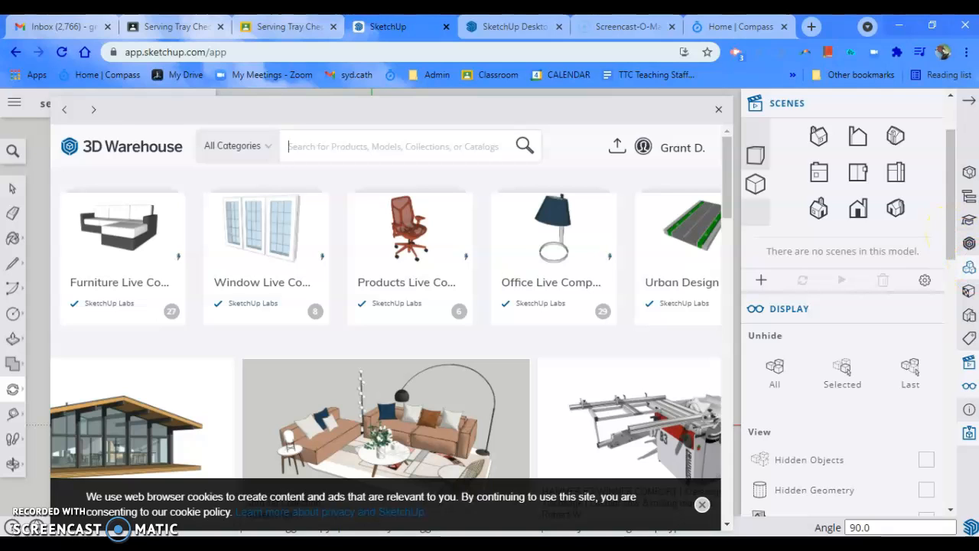
pyautogui.click(970, 294)
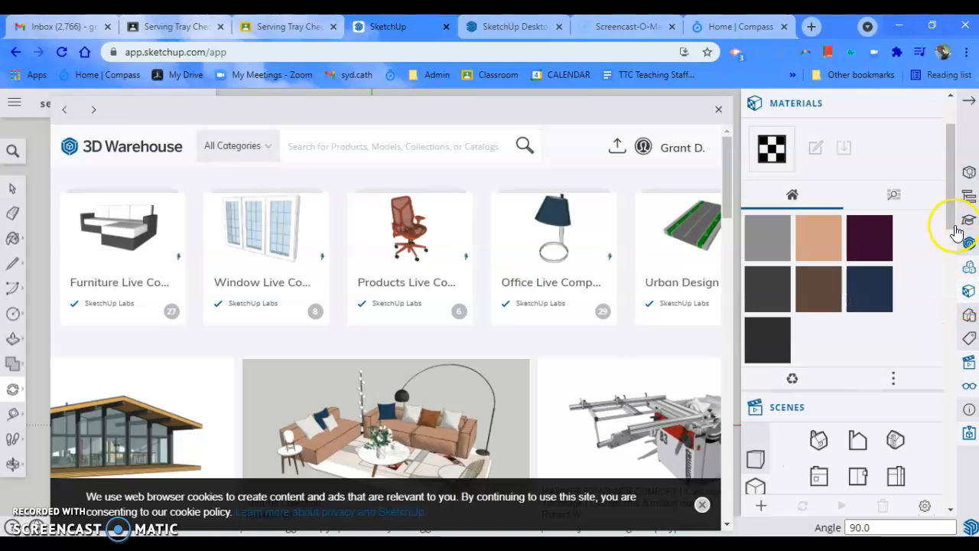
pyautogui.click(717, 113)
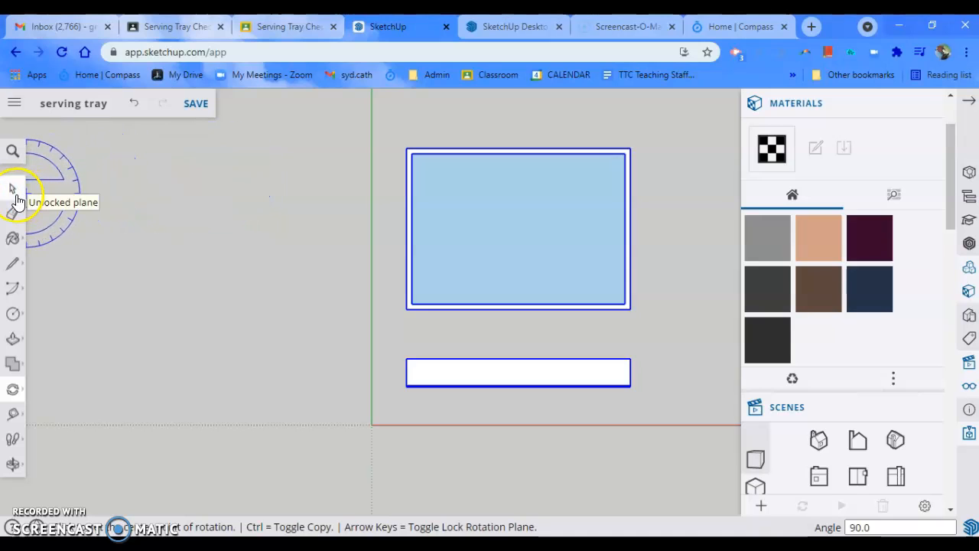
pyautogui.click(23, 466)
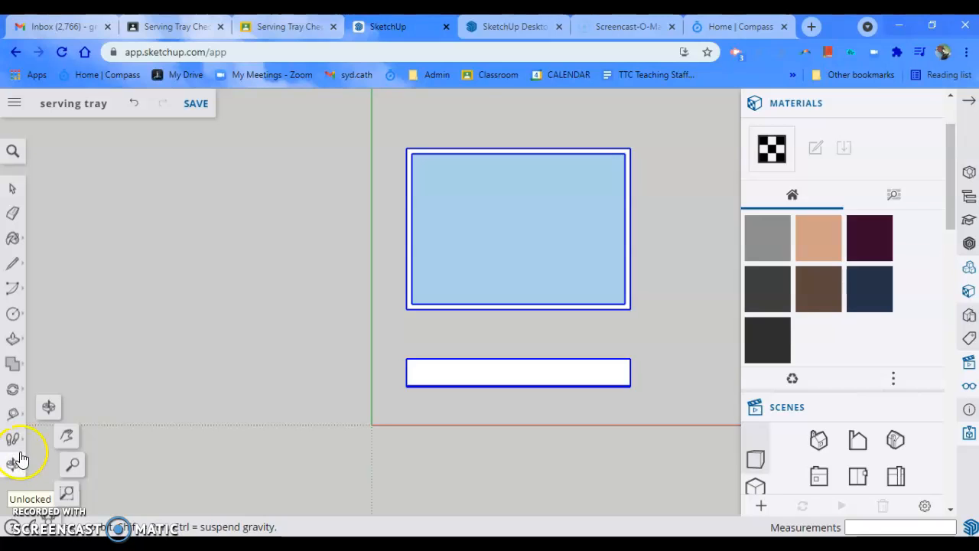
pyautogui.click(19, 442)
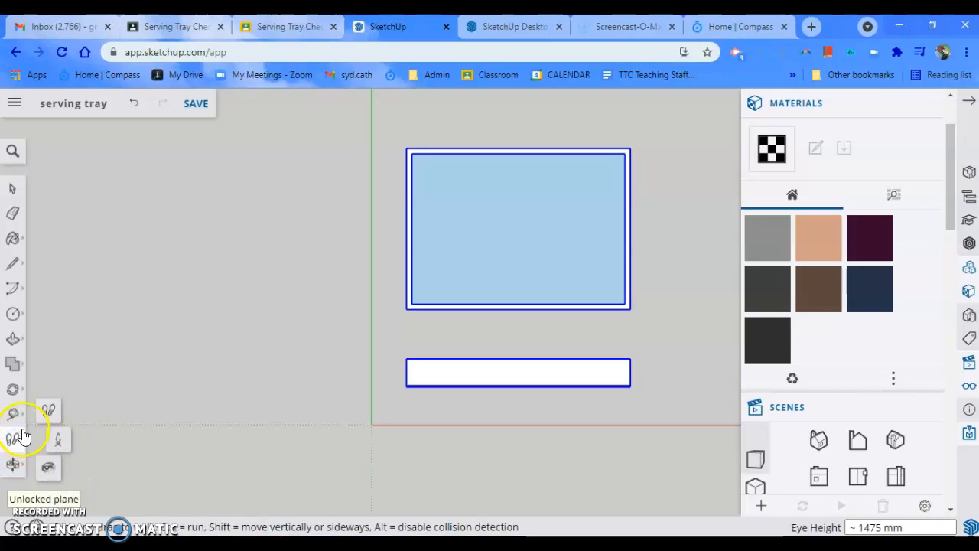
# Dimension the overall length and width of the flat tray, placing the length above it and the width beside its short end
pyautogui.click(13, 413)
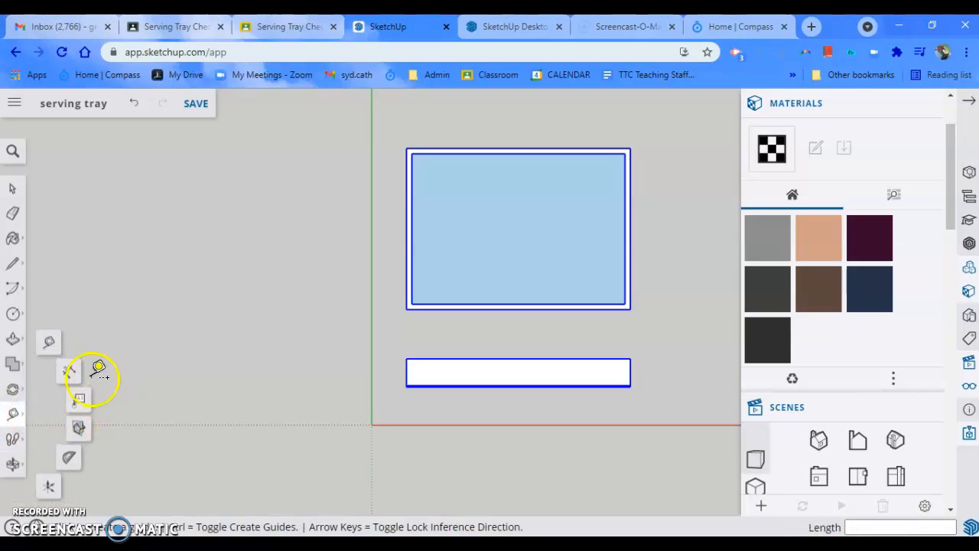
pyautogui.click(70, 372)
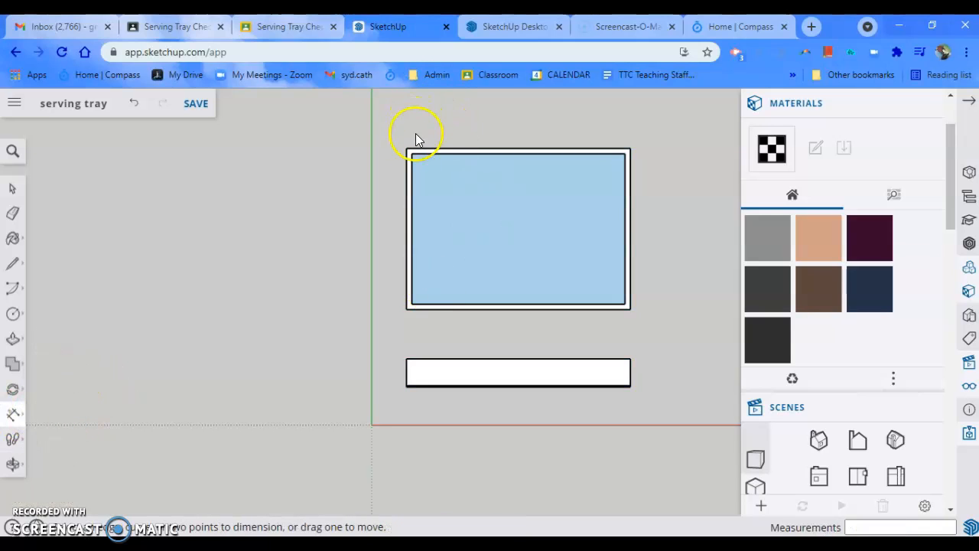
pyautogui.moveTo(411, 150); pyautogui.dragTo(637, 150)
pyautogui.click(633, 150)
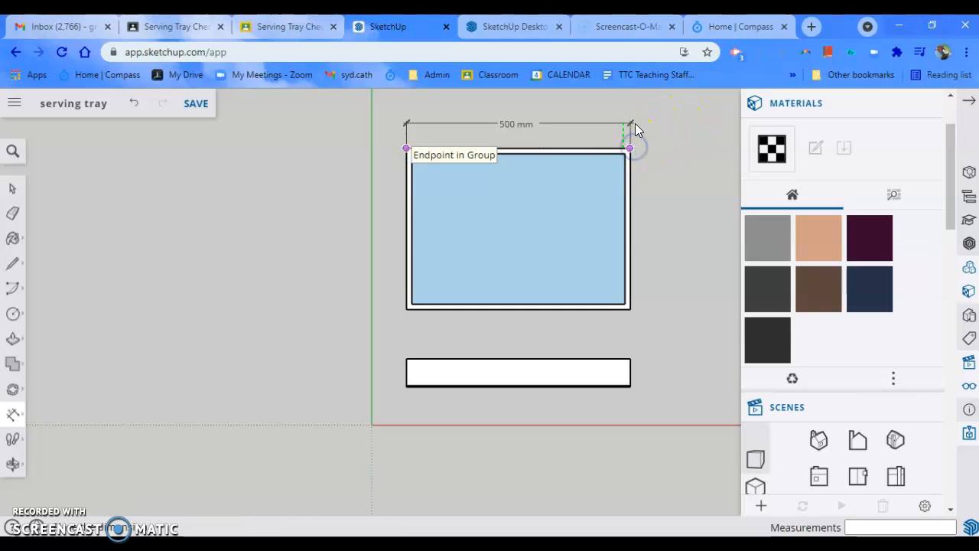
pyautogui.click(636, 126)
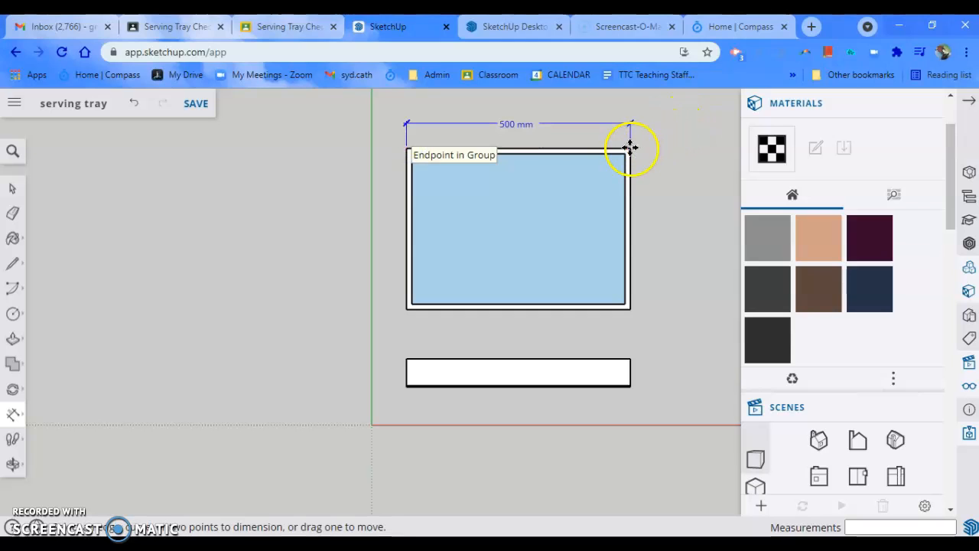
pyautogui.click(635, 153)
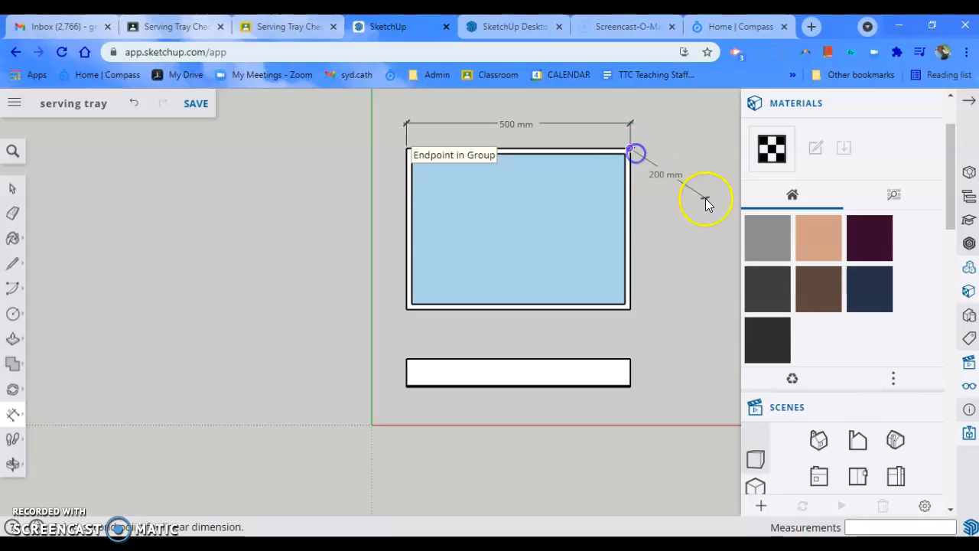
pyautogui.click(630, 309)
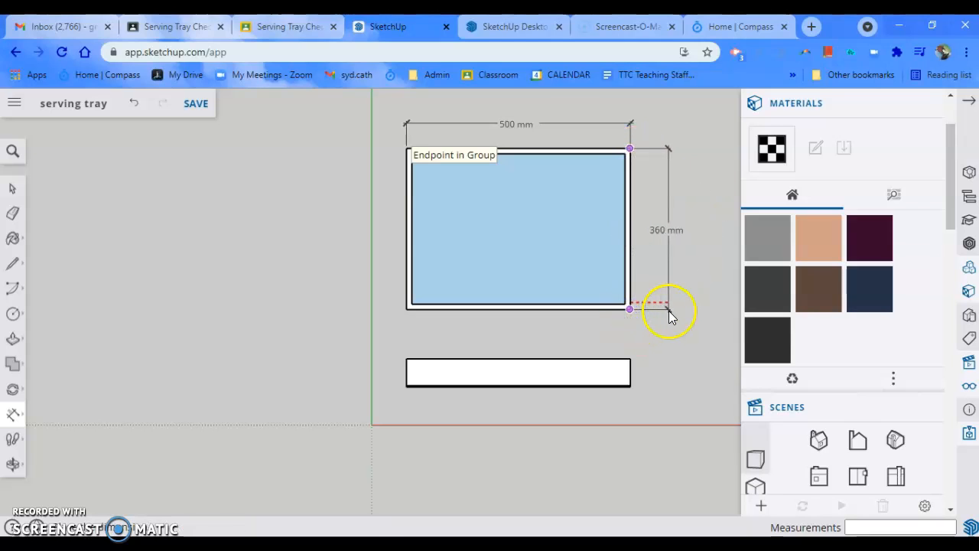
pyautogui.click(670, 312)
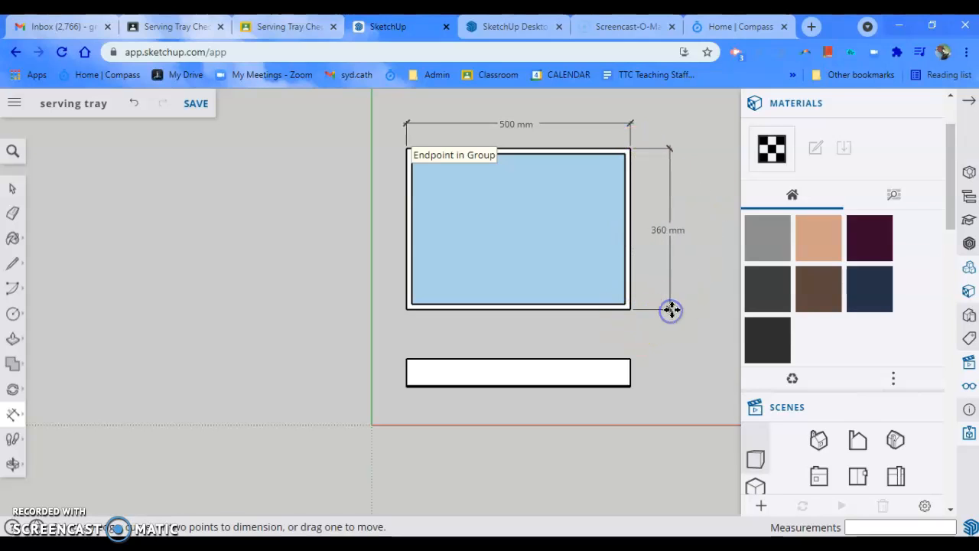
# Dimension the tray height on the side view below the plan, in line with the plan's width dimension
pyautogui.click(628, 359)
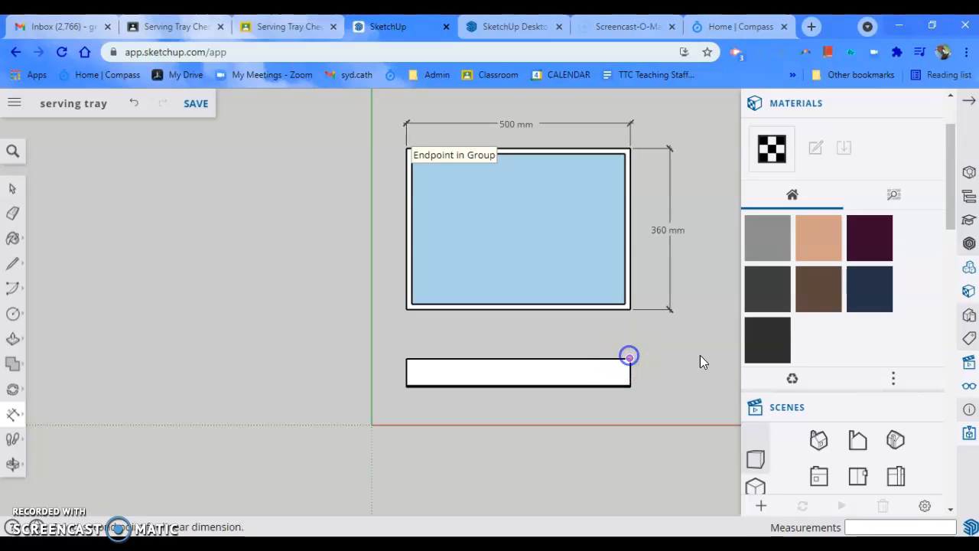
pyautogui.click(628, 383)
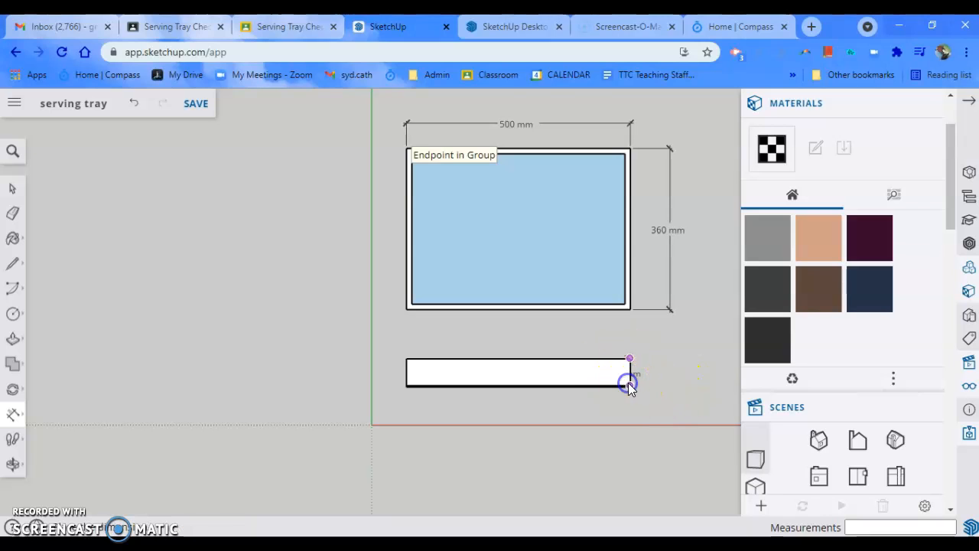
pyautogui.click(666, 380)
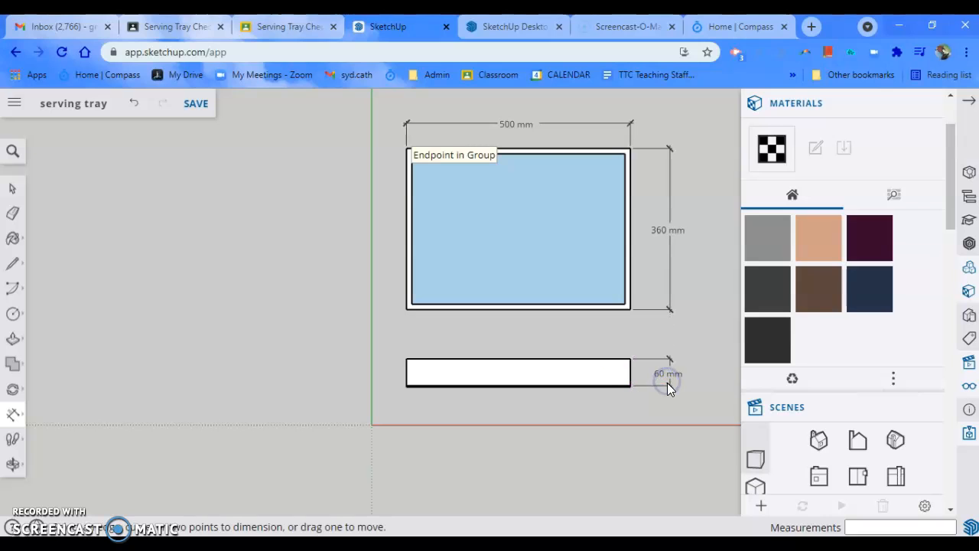
# Dimension the base thickness at the lower left corner of the side view, placing the dimension outside the tray
pyautogui.scroll(5, 409, 374)
pyautogui.scroll(2, 407, 391)
pyautogui.click(412, 362)
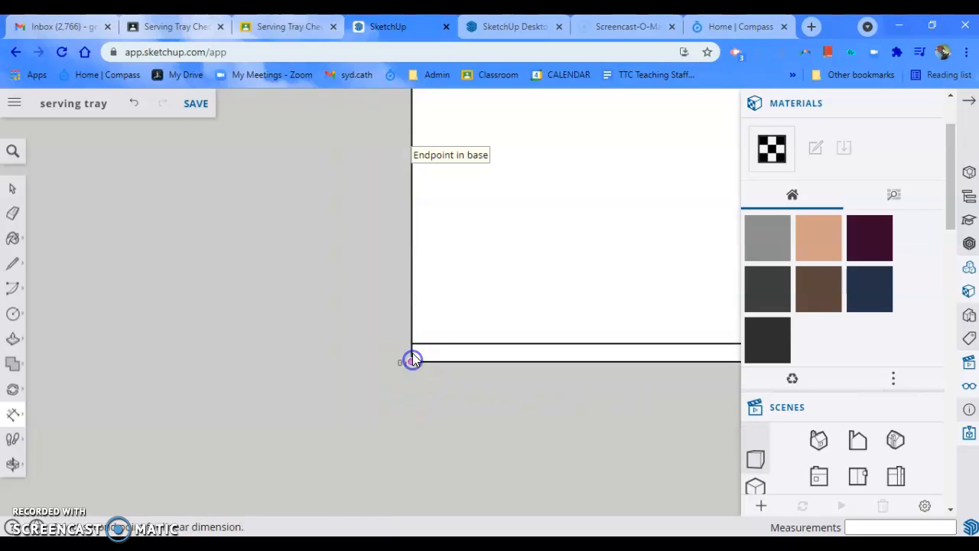
pyautogui.moveTo(413, 352); pyautogui.dragTo(295, 349)
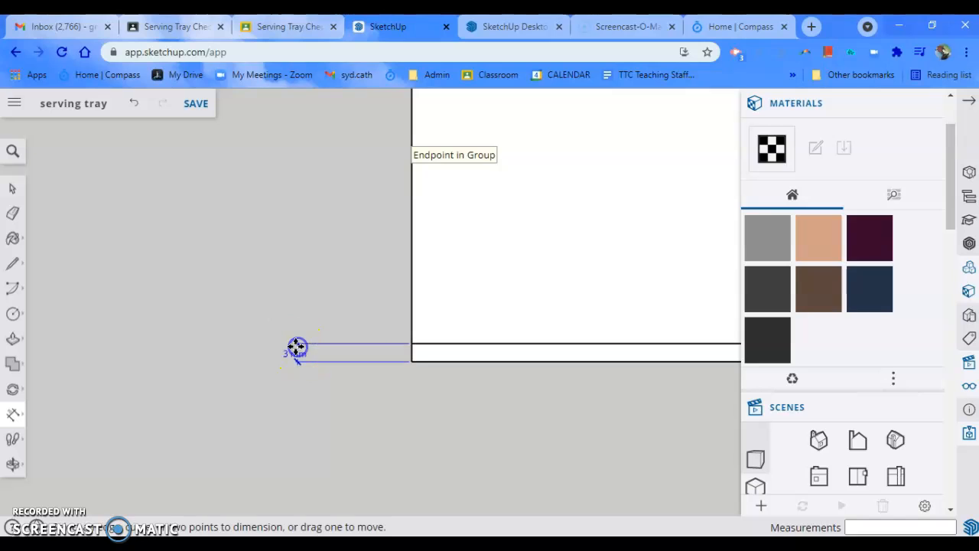
pyautogui.scroll(-3, 296, 349)
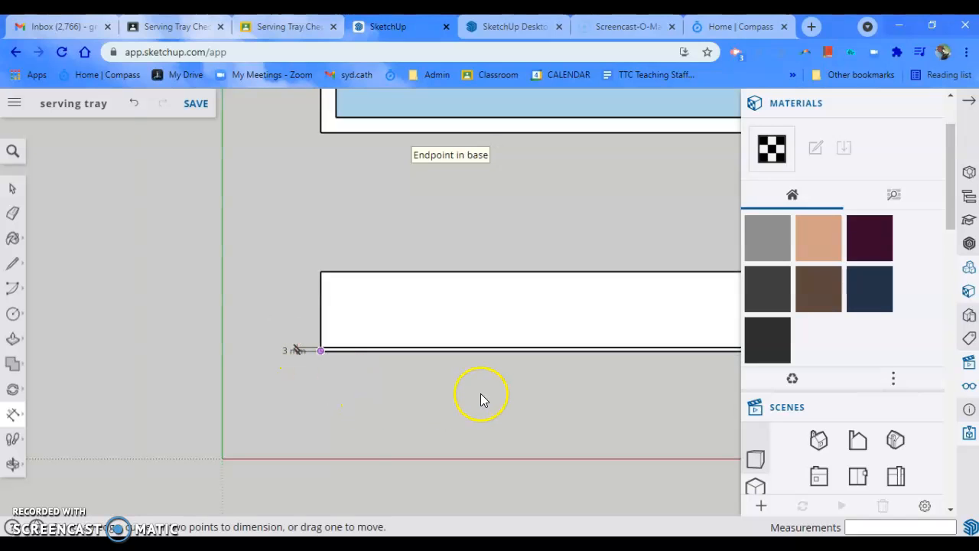
# Frame the dimensioned top and side views together and capture them as a rectangular screenshot with Snipping Tool
pyautogui.scroll(-1, 481, 399)
pyautogui.scroll(-5, 364, 395)
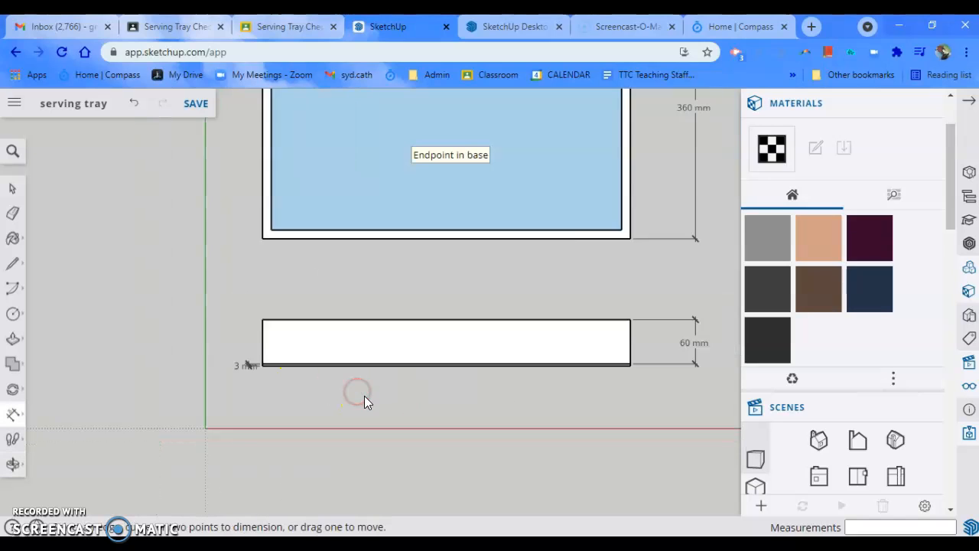
pyautogui.scroll(2, 375, 400)
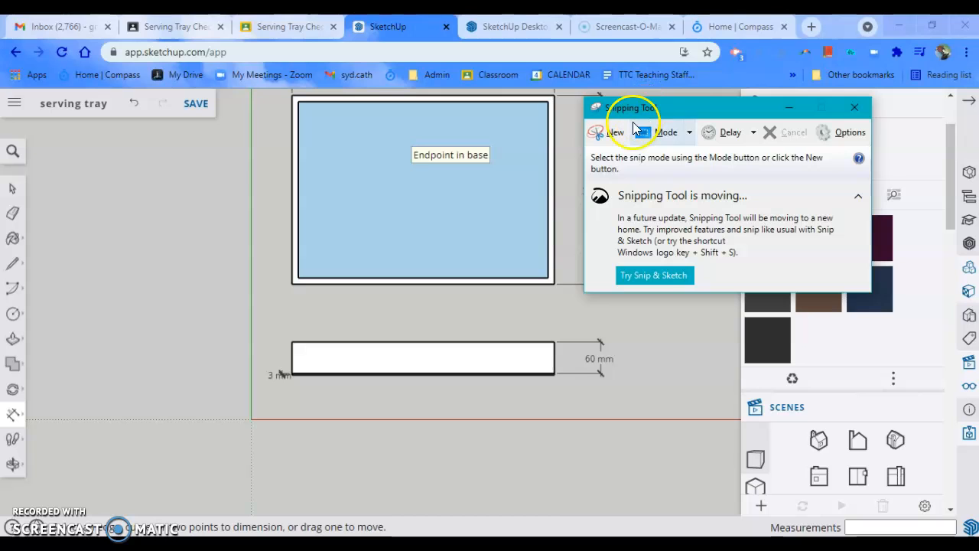
pyautogui.click(844, 107)
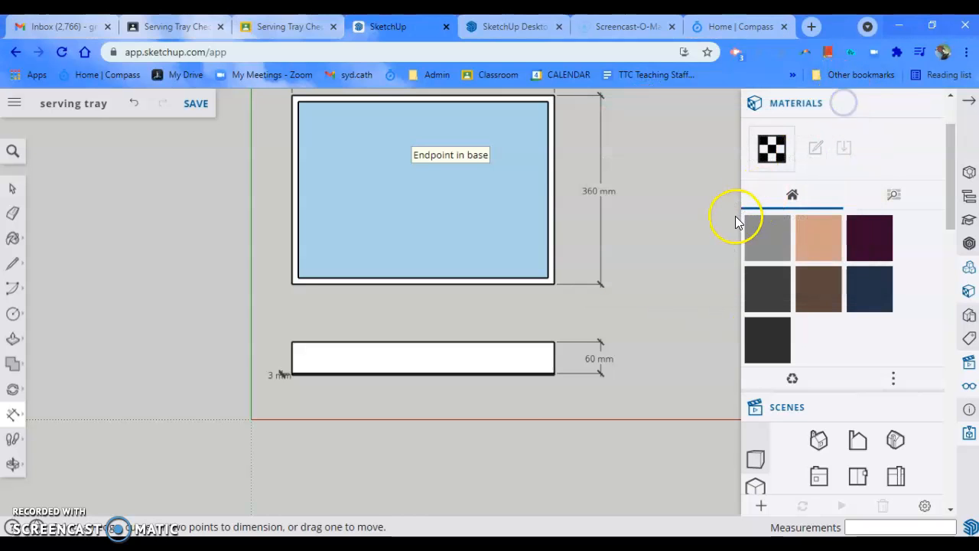
pyautogui.scroll(2, 726, 213)
pyautogui.scroll(-4, 726, 213)
pyautogui.keyDown('shift'); pyautogui.moveTo(691, 213); pyautogui.dragTo(648, 258, button='middle'); pyautogui.keyUp('shift')
pyautogui.click(560, 545)
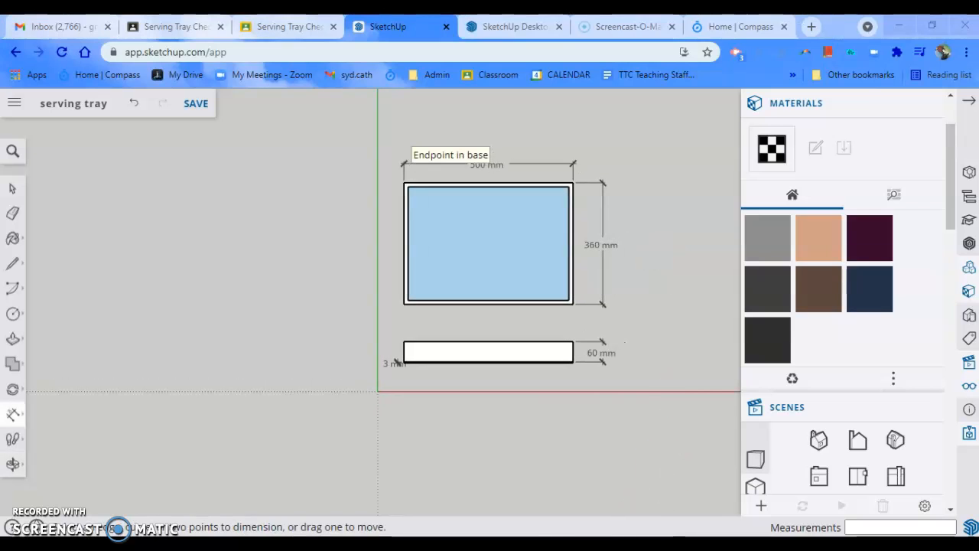
pyautogui.click(604, 133)
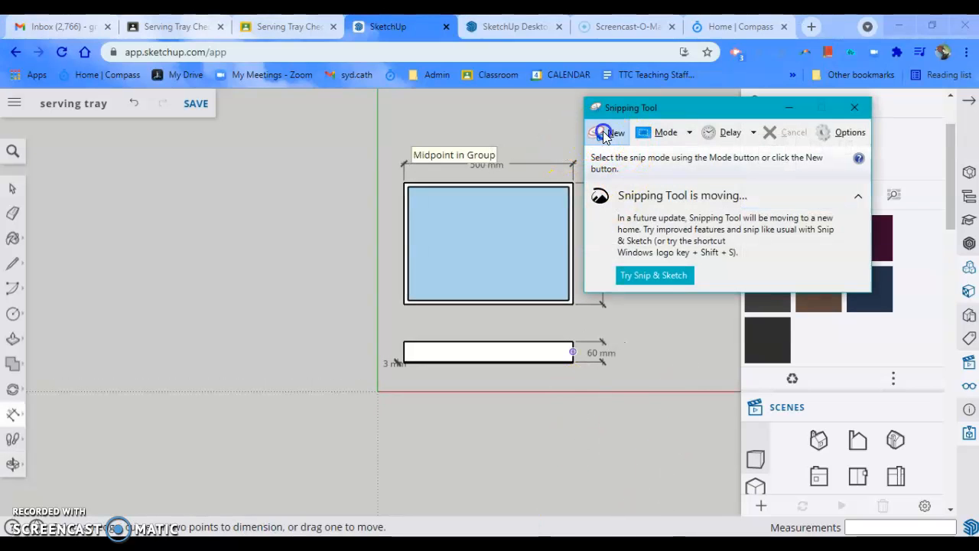
pyautogui.moveTo(466, 326); pyautogui.dragTo(646, 410)
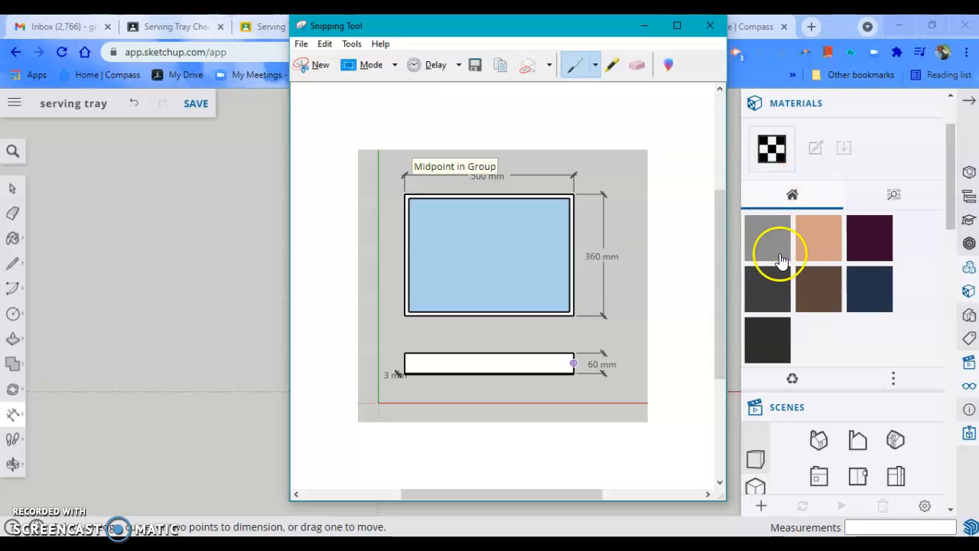
# Save the captured snip to the Desktop as a PNG named "working drawing" and close Snipping Tool
pyautogui.click(300, 44)
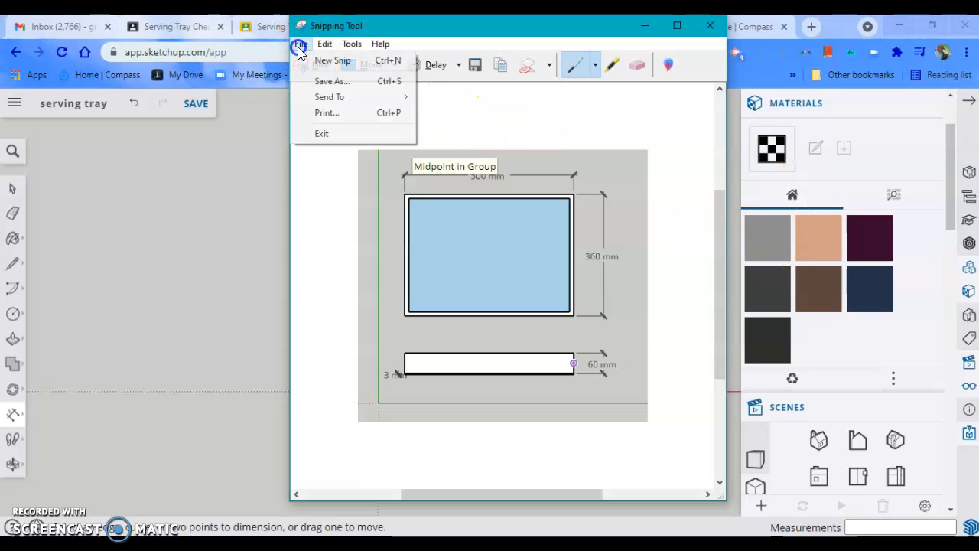
pyautogui.click(329, 81)
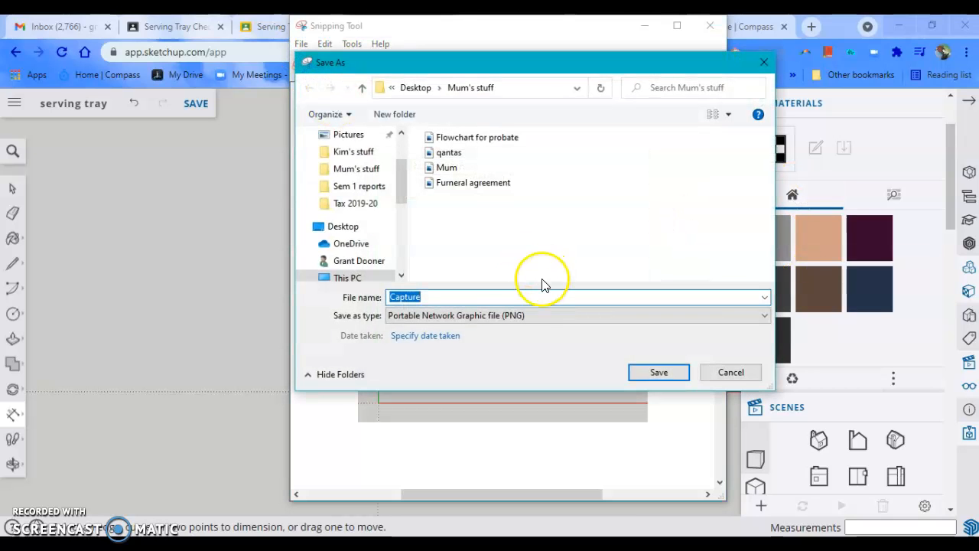
pyautogui.click(422, 89)
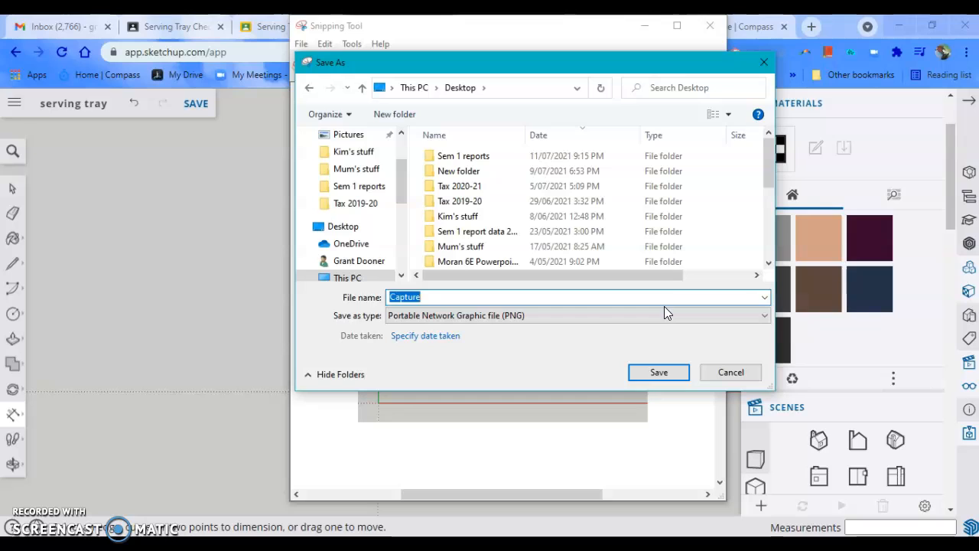
pyautogui.write('work')
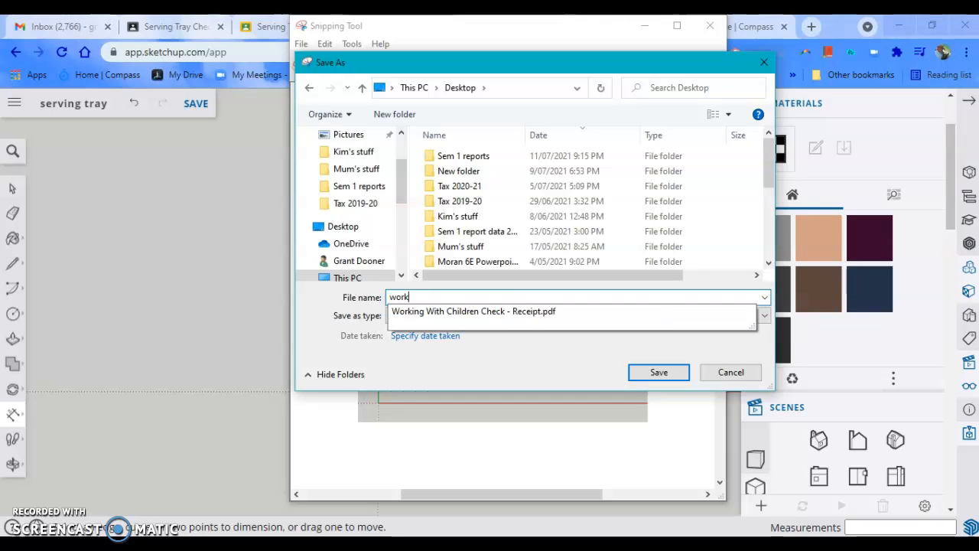
pyautogui.write('ing drawing')
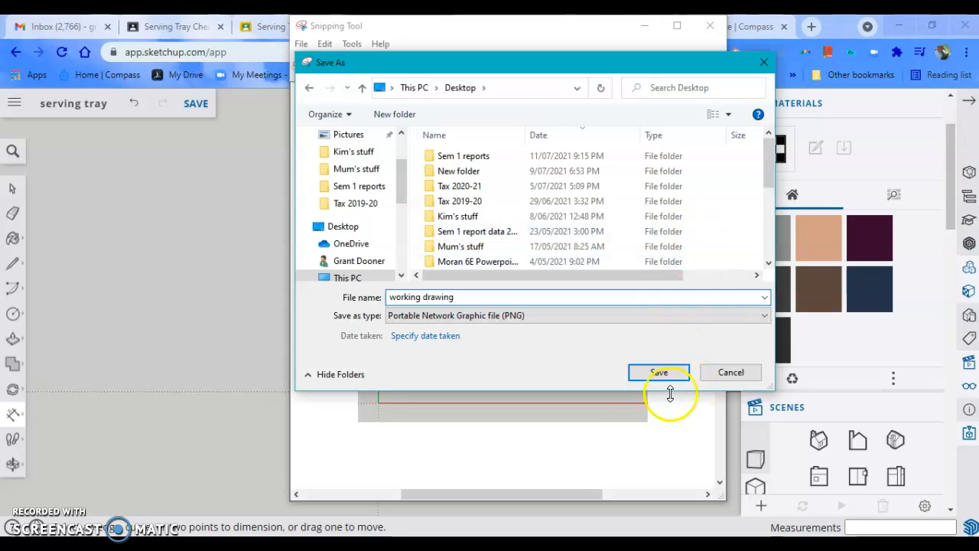
pyautogui.click(657, 373)
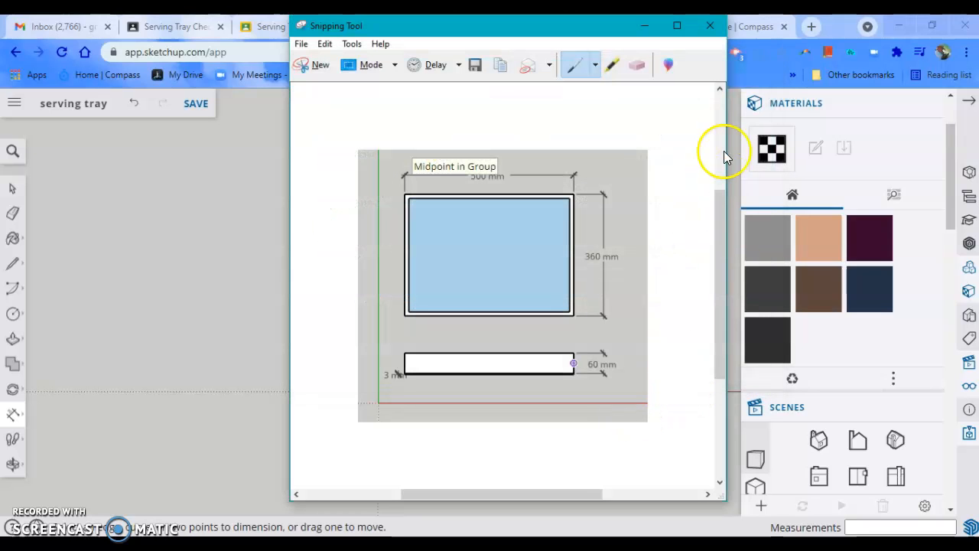
pyautogui.click(710, 25)
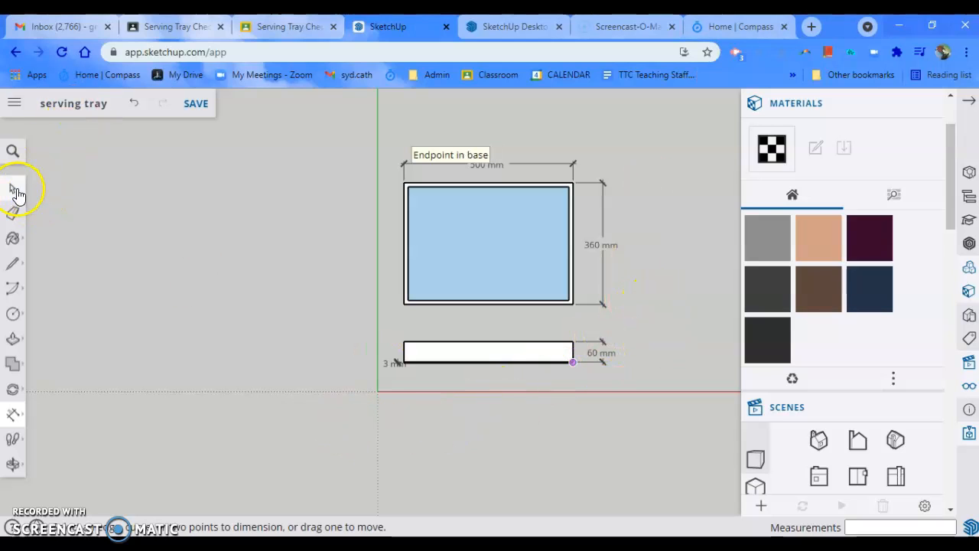
# Erase the side-view tray copy below the plan together with its height and base thickness dimensions
pyautogui.click(13, 213)
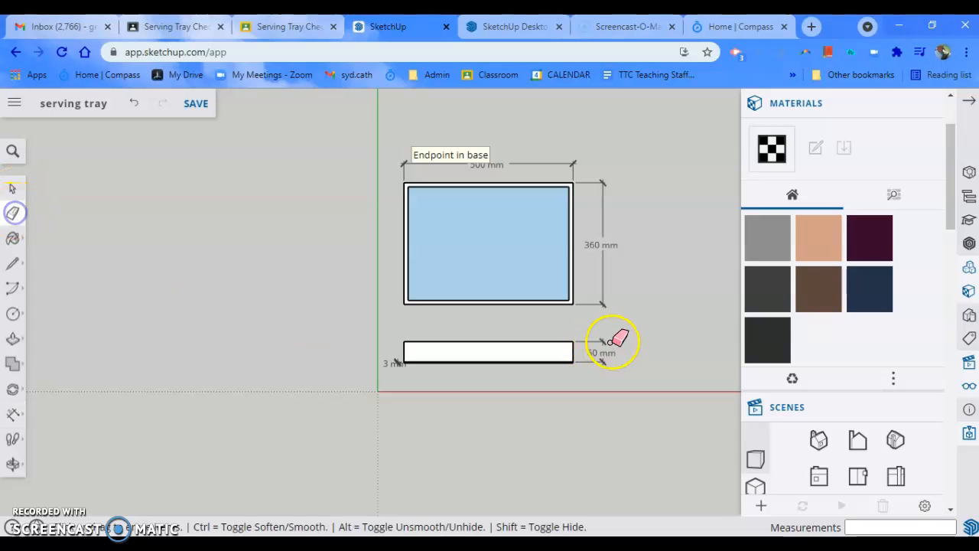
pyautogui.click(571, 349)
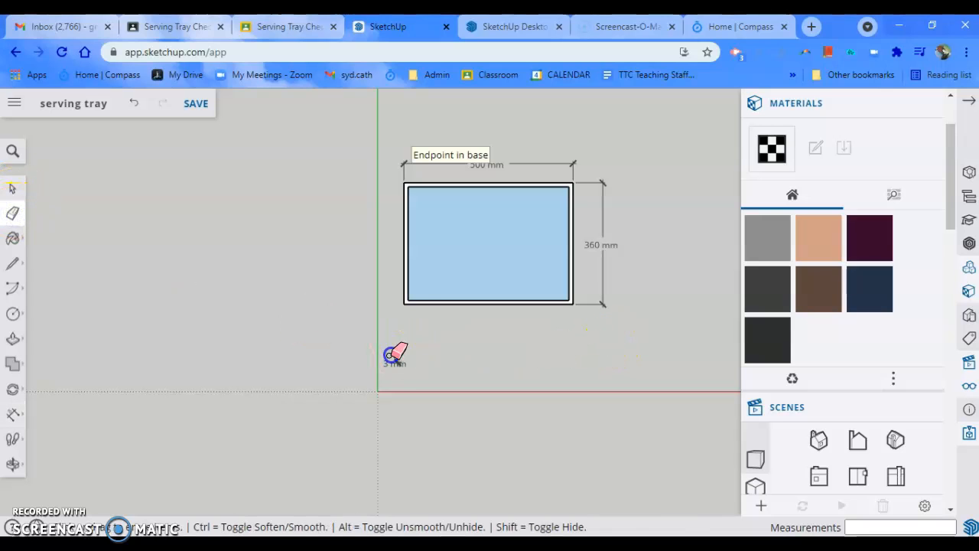
# Orbit to an angled 3D view of the remaining tray and capture it with its dimensions using Snipping Tool
pyautogui.moveTo(289, 336)
pyautogui.mouseDown(button='middle')
pyautogui.moveTo(411, 151)
pyautogui.moveTo(384, 63)
pyautogui.mouseUp(button='middle')
pyautogui.moveTo(237, 277)
pyautogui.mouseDown(button='middle')
pyautogui.moveTo(647, 313)
pyautogui.moveTo(444, 400)
pyautogui.moveTo(362, 418)
pyautogui.mouseUp(button='middle')
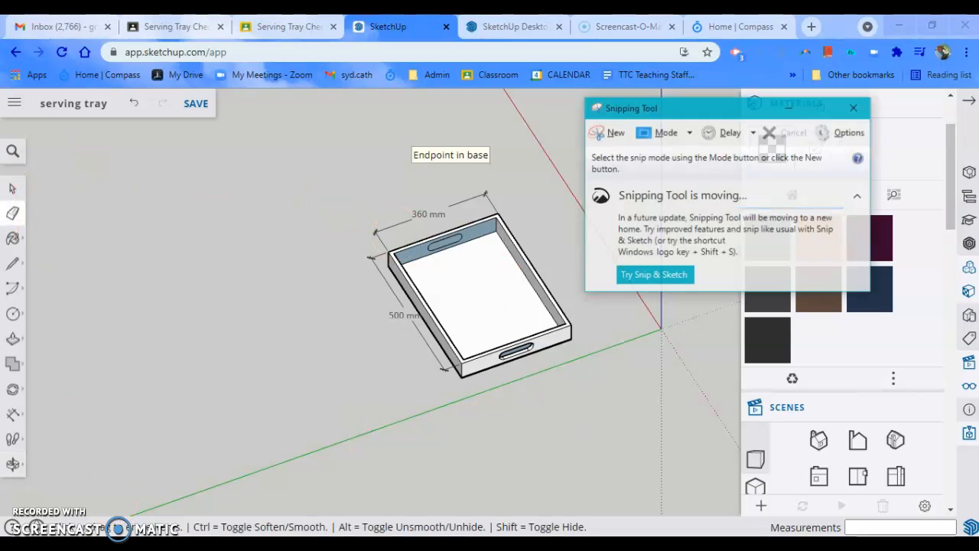
pyautogui.click(617, 133)
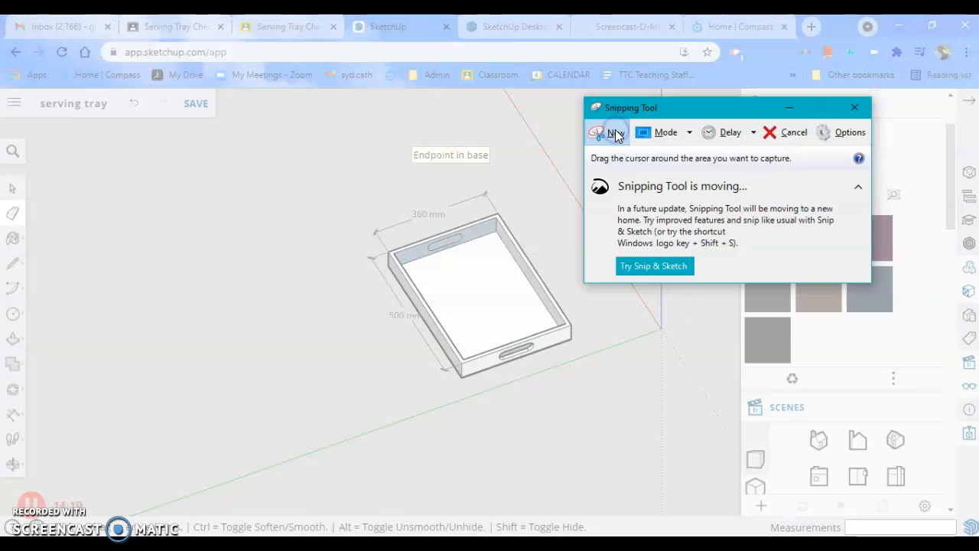
pyautogui.moveTo(303, 143); pyautogui.dragTo(644, 435)
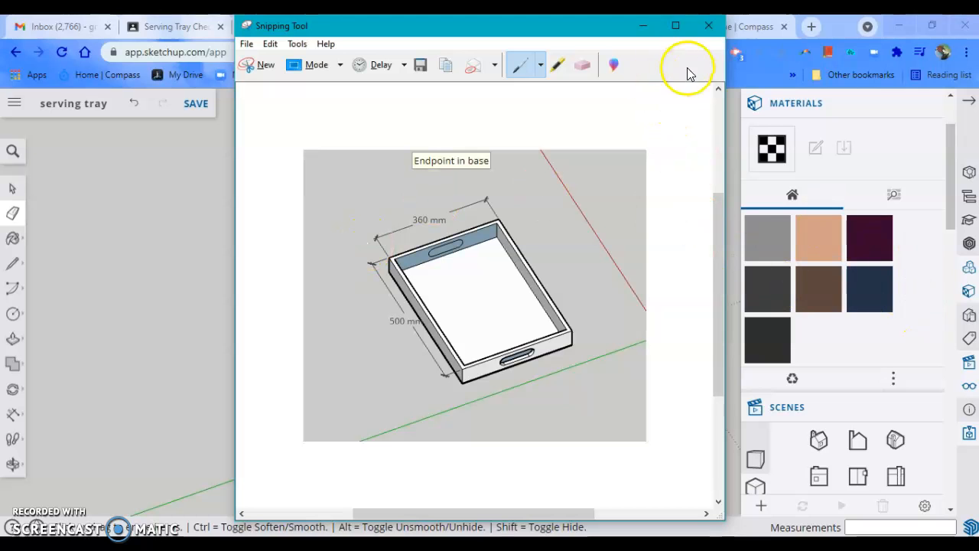
# Close the tray's 3D snip, saving it to the Desktop as a PNG named "iso"
pyautogui.click(703, 29)
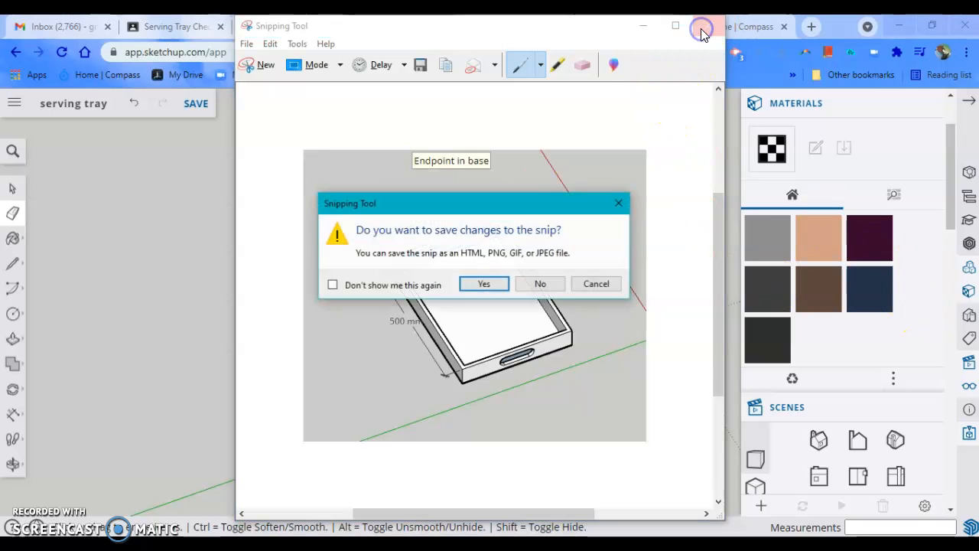
pyautogui.click(485, 284)
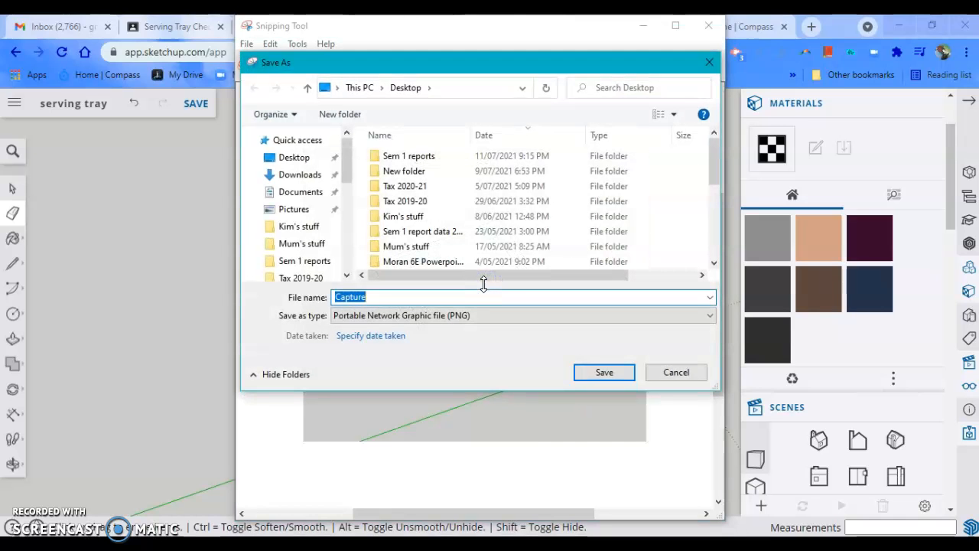
pyautogui.write('iso')
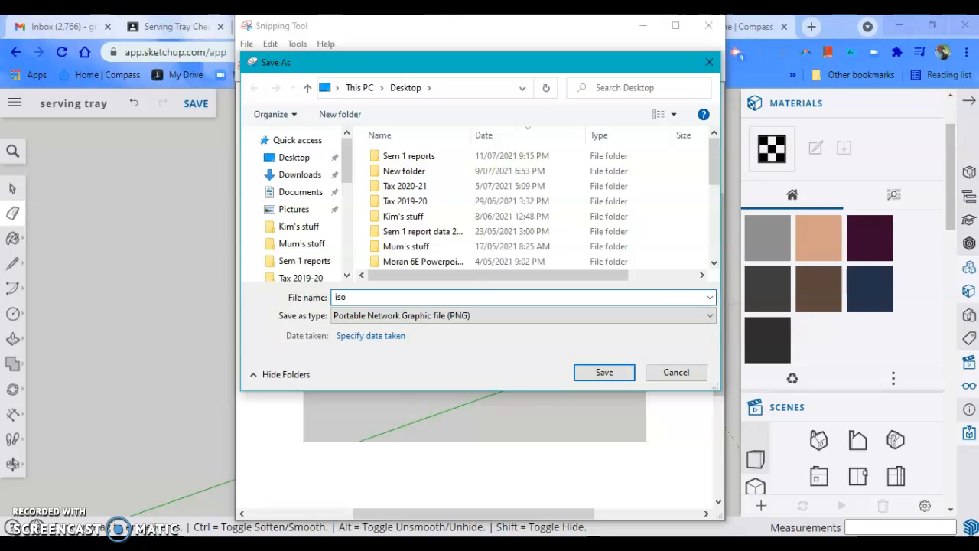
pyautogui.press('Return')
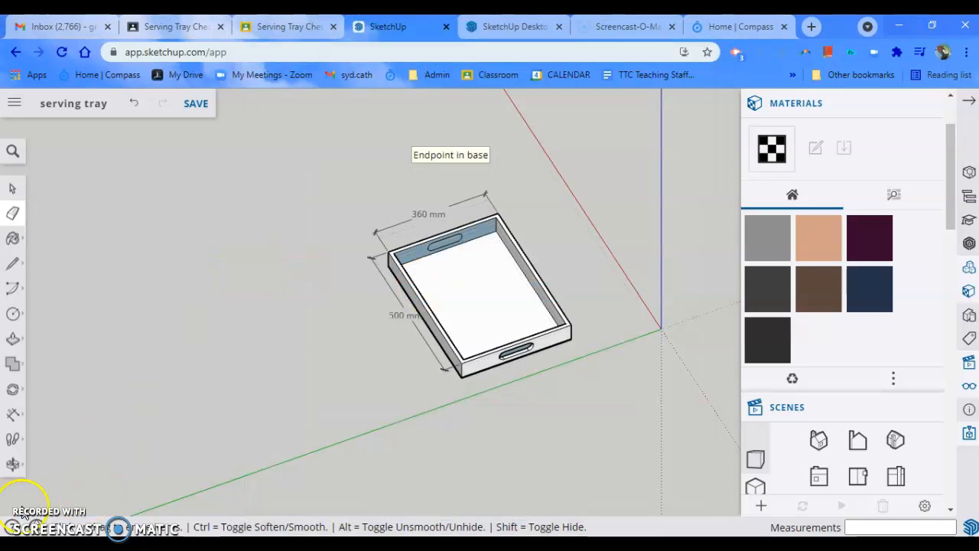